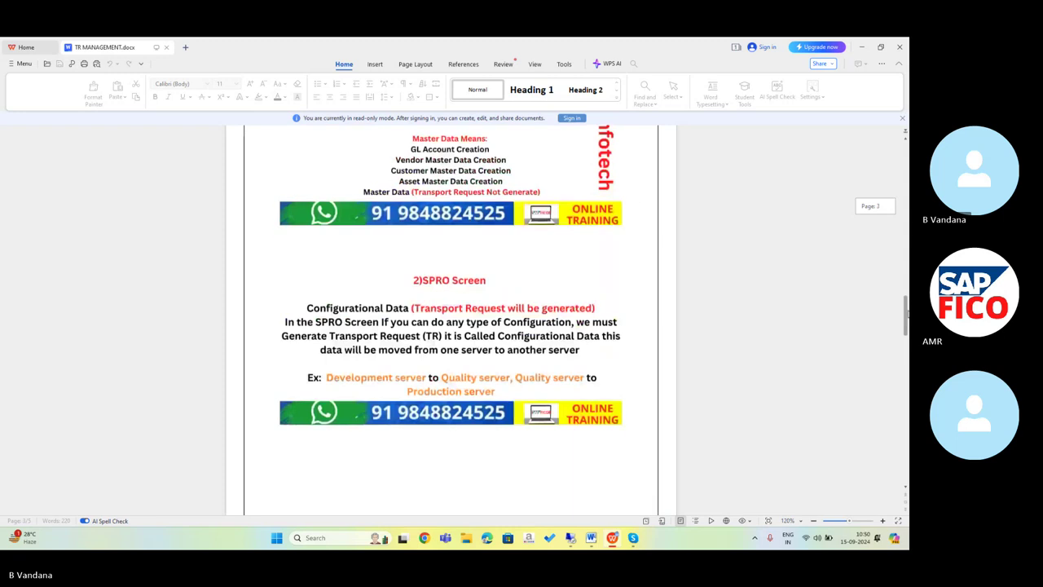
Read the notes on Transport Request Management, the SE09 and SE10 transactions, and the customizing and workbench request types.
drag(907, 312, 907, 382)
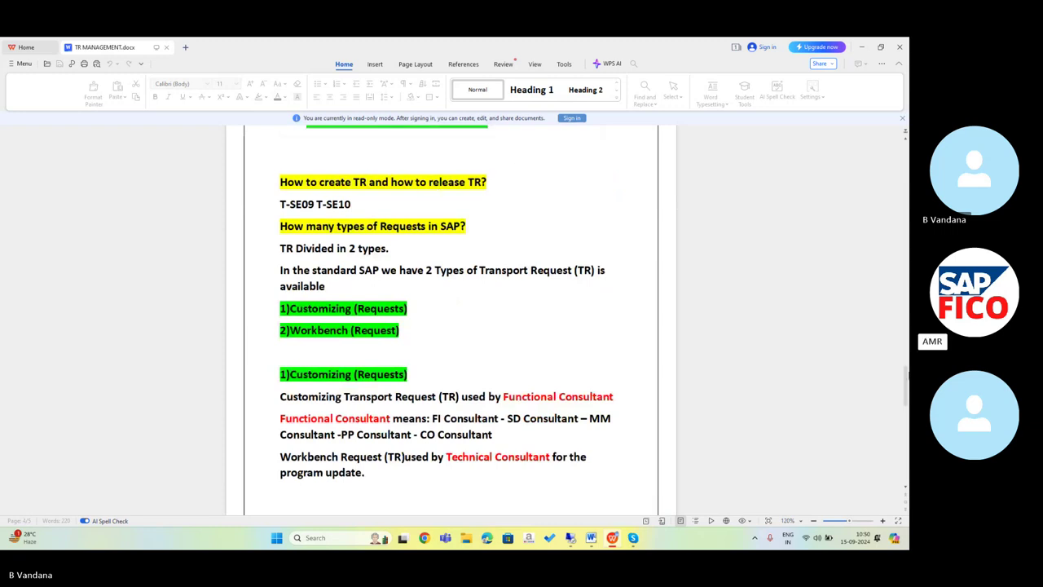
drag(907, 378, 907, 362)
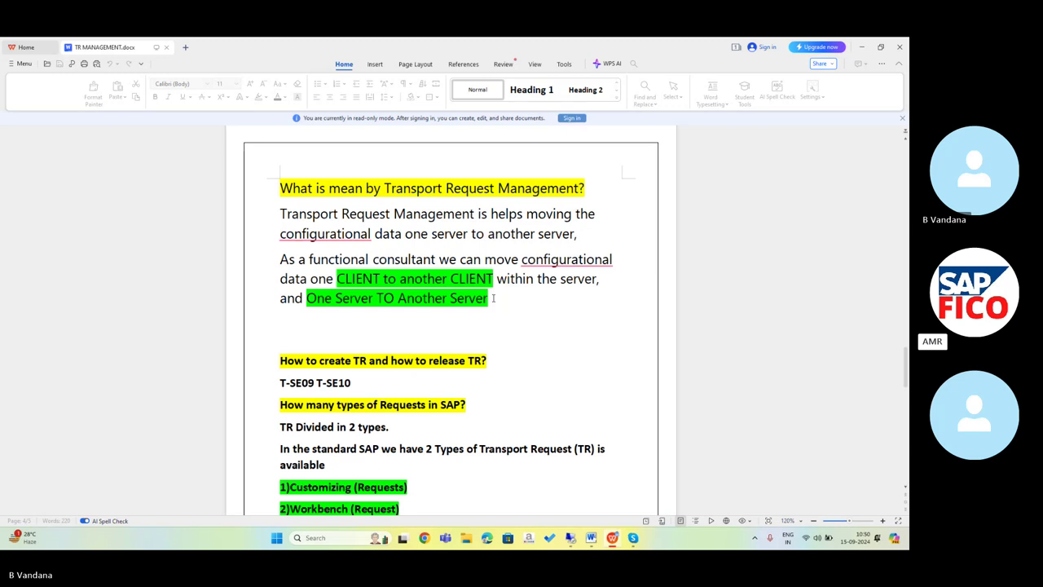
click(493, 298)
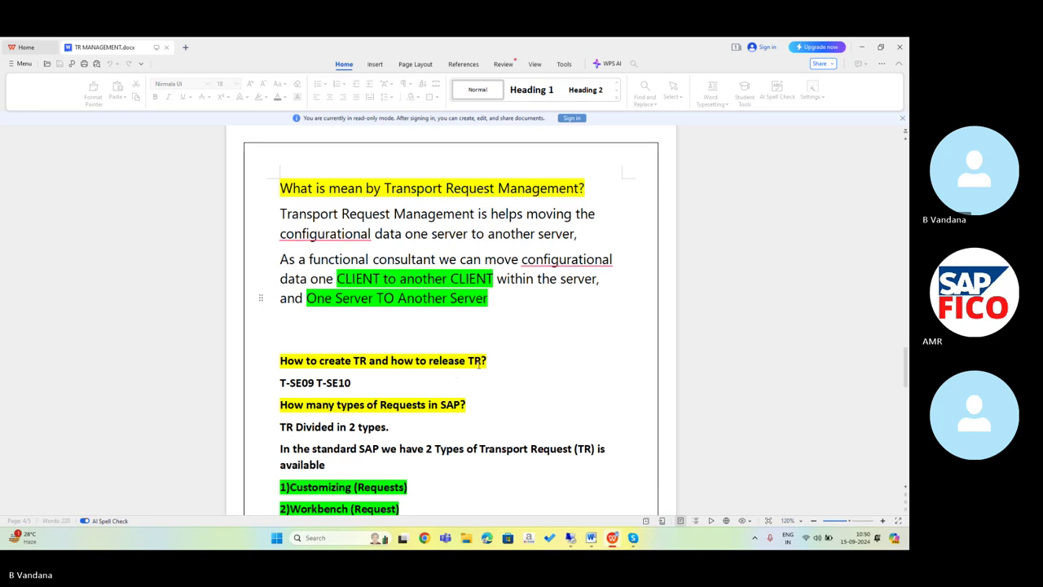
key(Down)
key(Down)
key(Down)
key(Down)
key(Down)
key(Down)
key(Down)
key(Down)
key(Down)
key(Down)
key(Down)
key(Down)
key(Down)
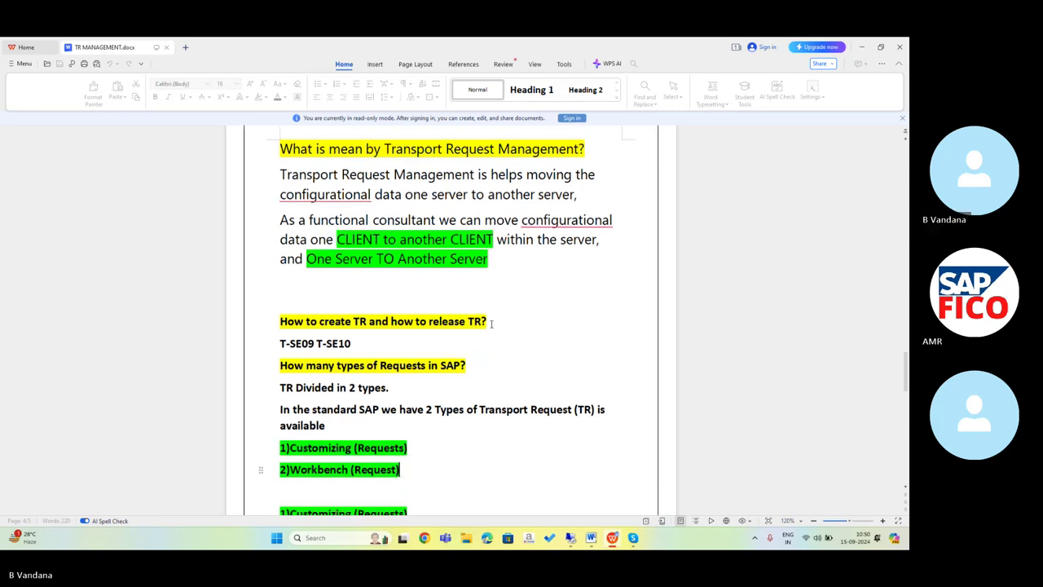
key(Down)
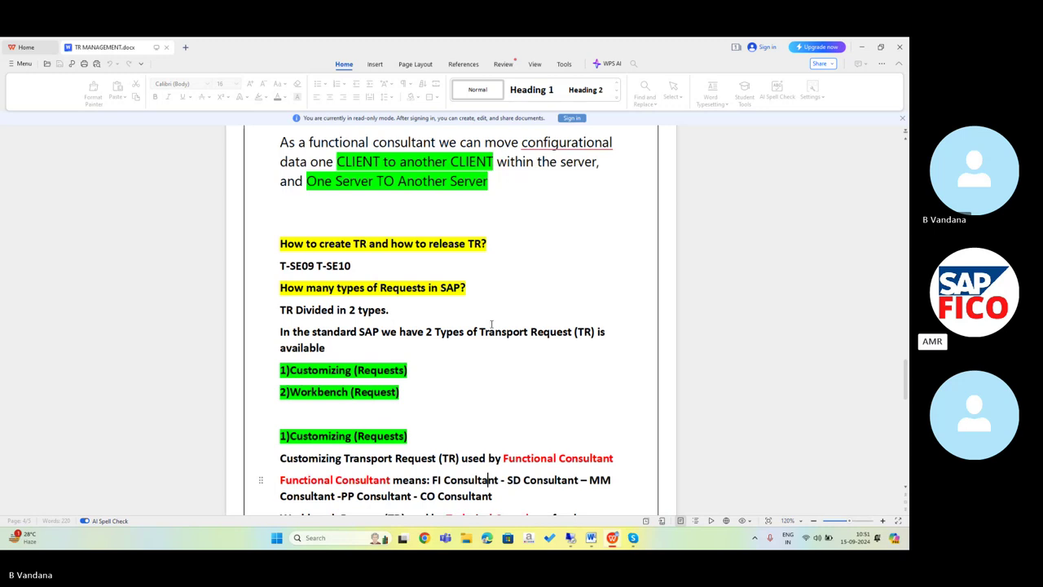
key(Down)
key(Down)
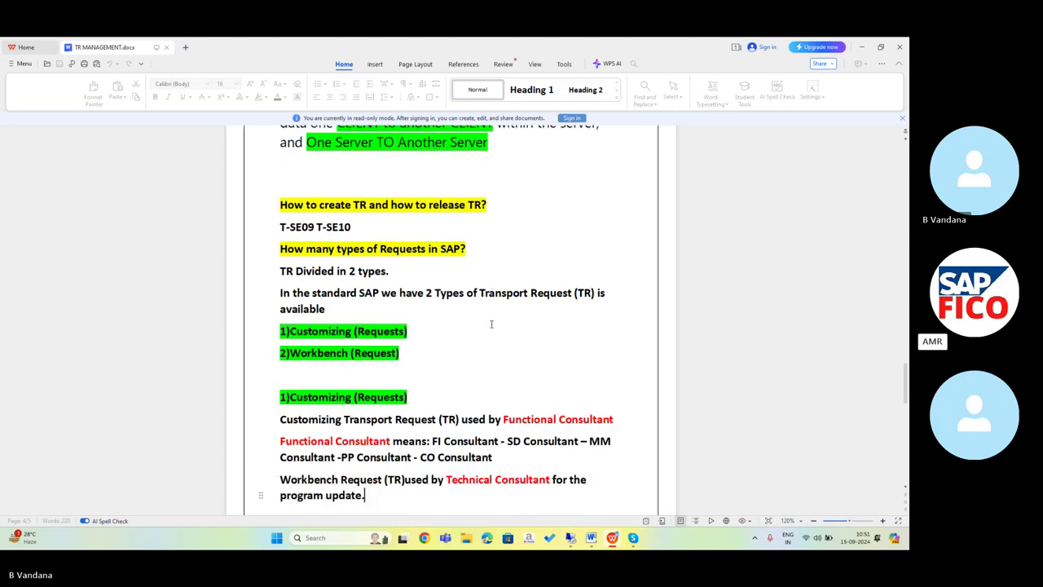
key(Down)
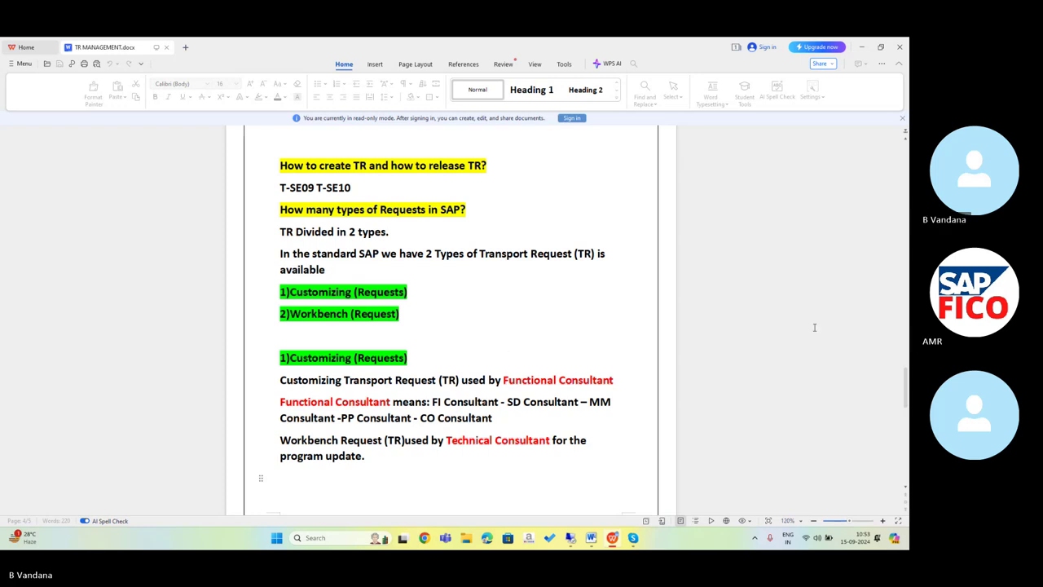
Read the notes on workbench requests and on how to move master and transactional data.
scroll(886, 353, down, 5)
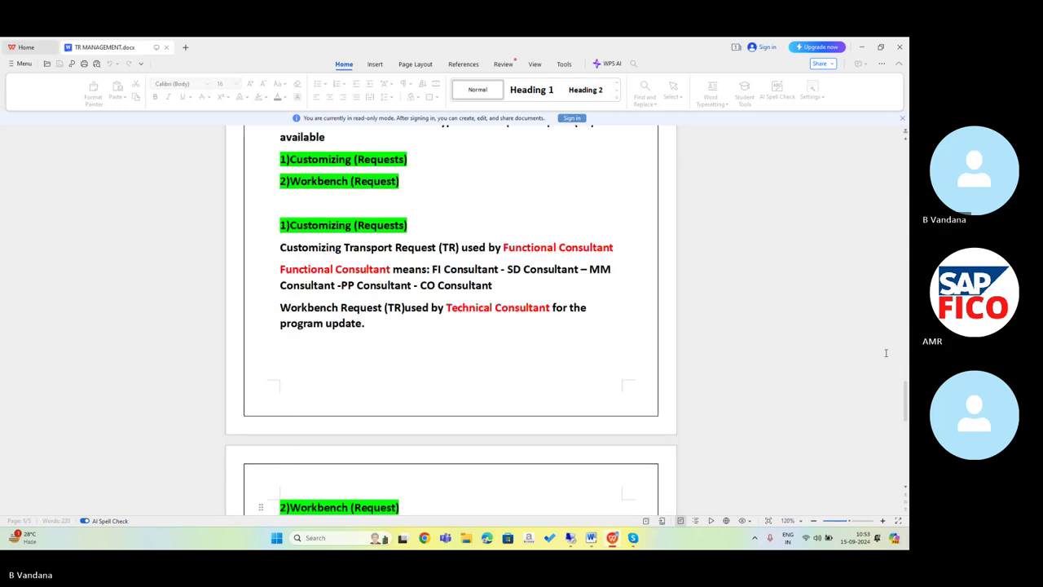
scroll(886, 353, down, 2)
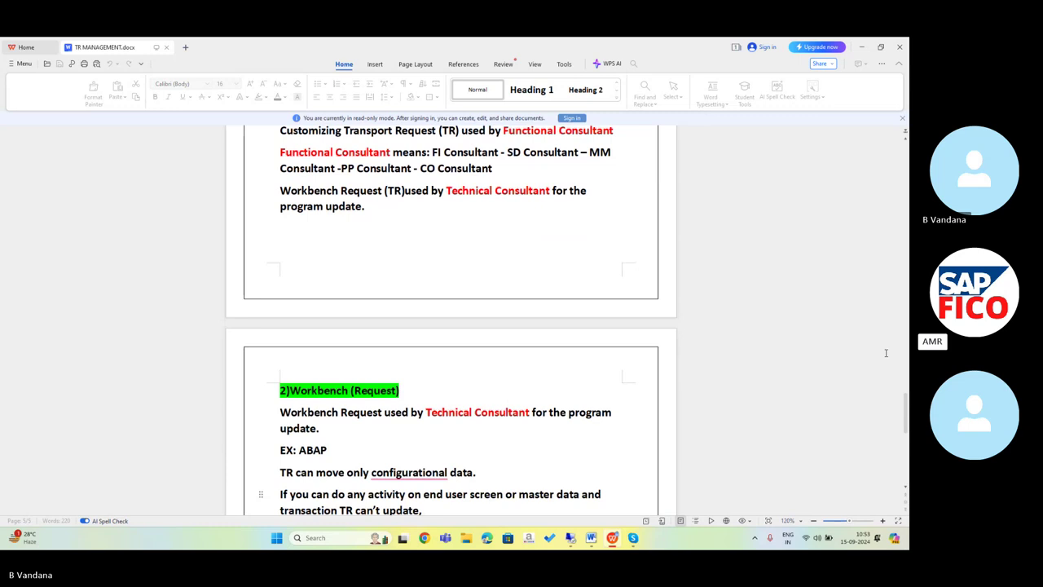
key(Down)
key(Down)
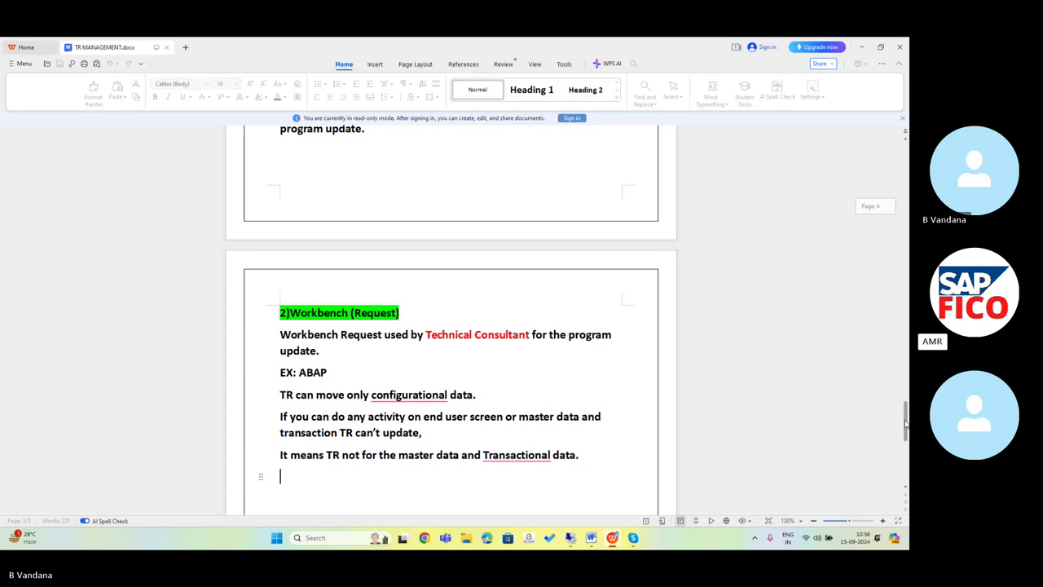
drag(905, 423, 905, 453)
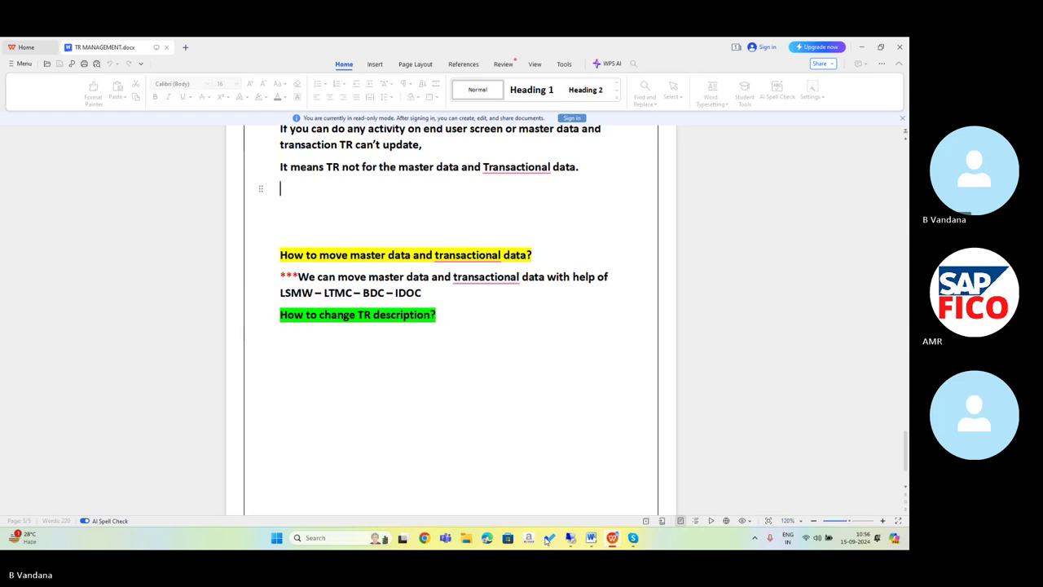
Switch to the remote SAP session and open the Transport Organizer with transaction code /NSE09.
click(574, 542)
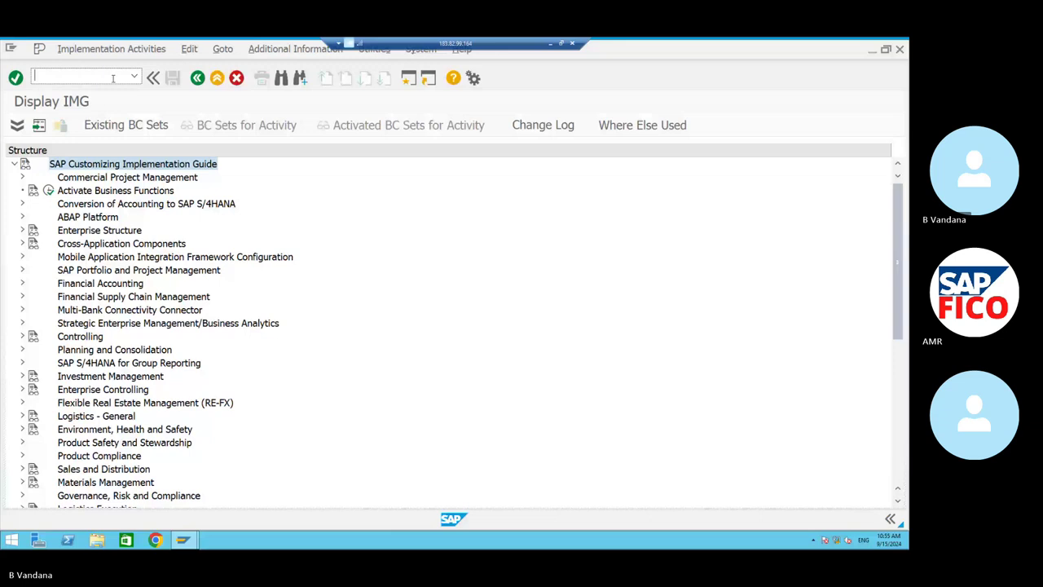
key(Caps_Lock)
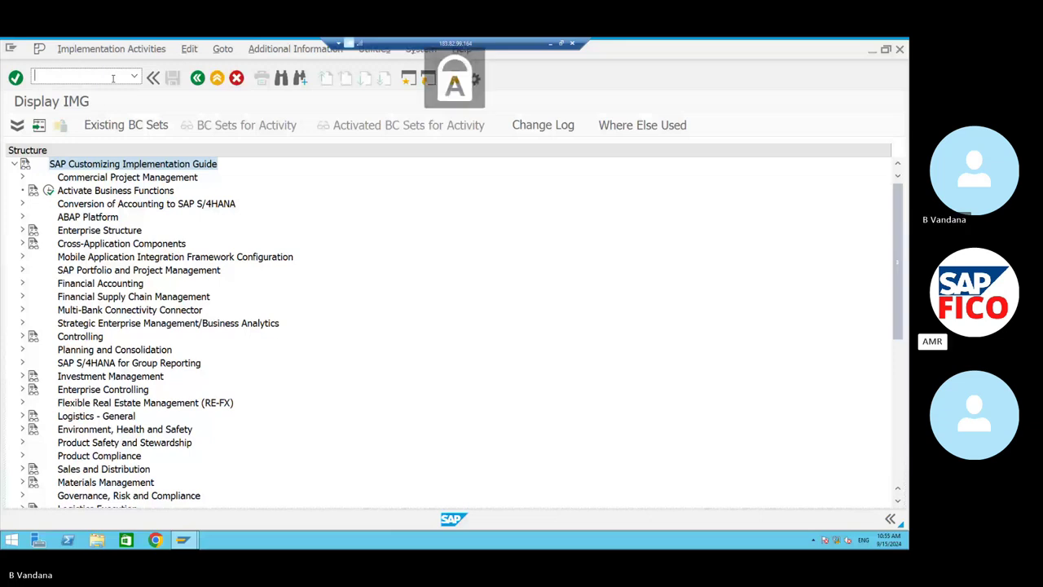
text(/N)
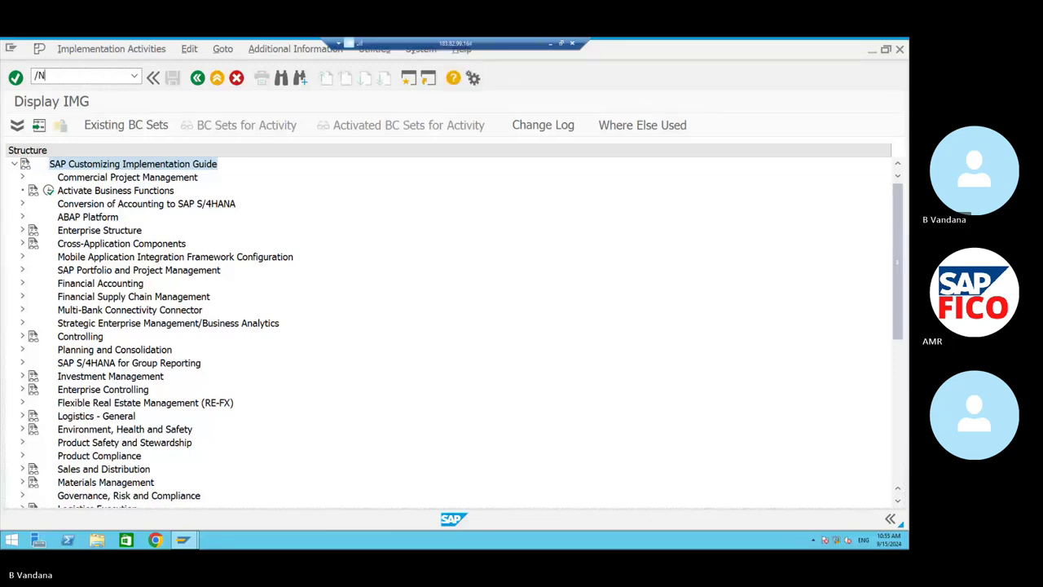
text(SE)
text(16)
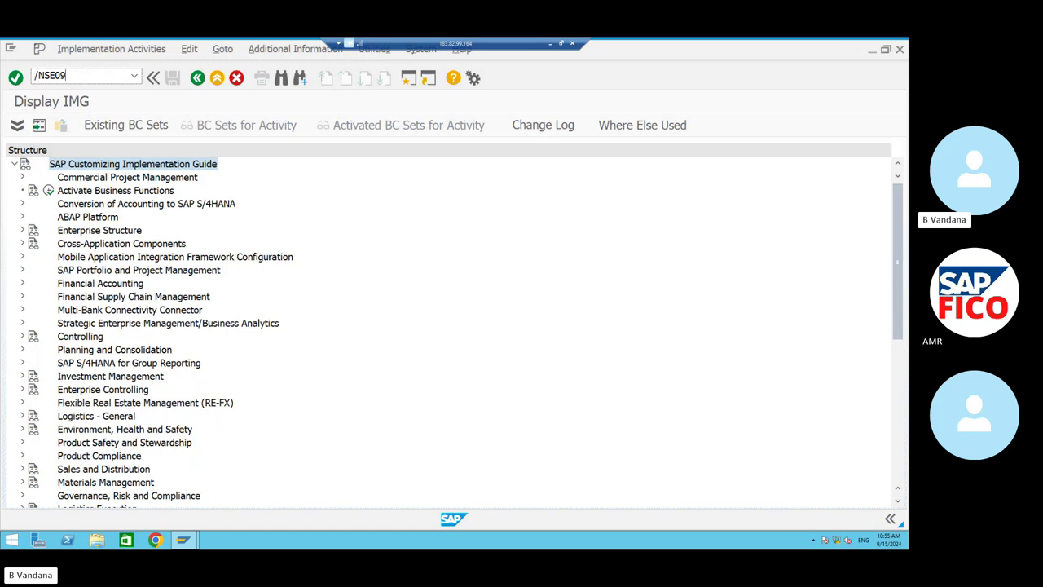
key(Return)
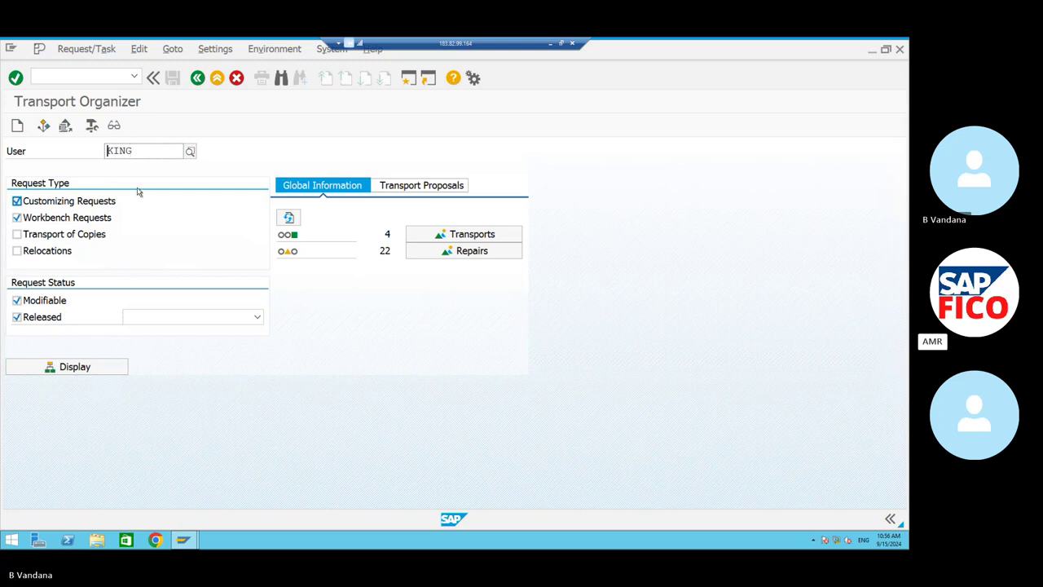
Create and save a customizing request with the short description DEFINE COMPANY.
key(Tab)
click(17, 127)
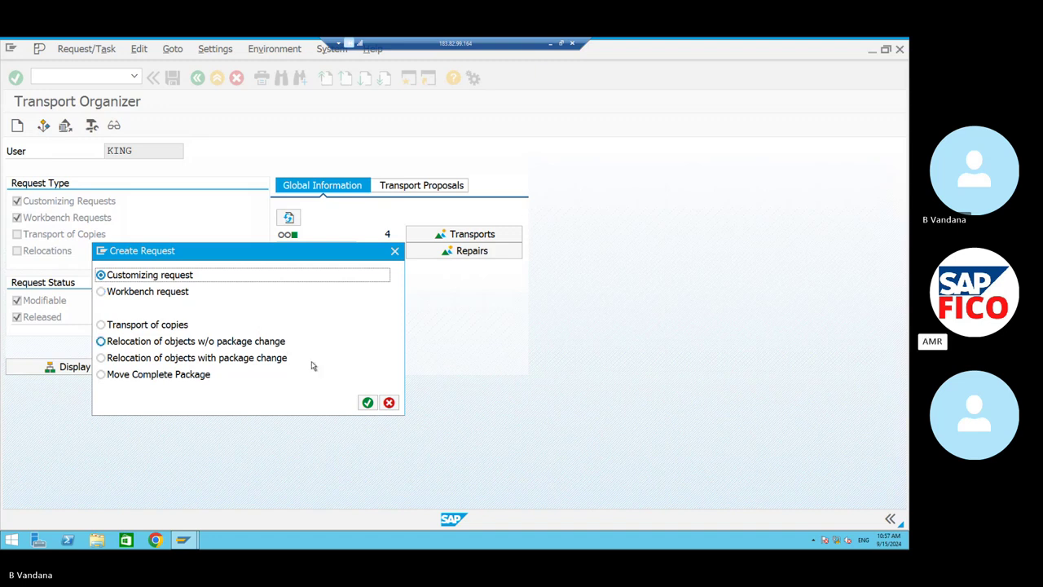
click(367, 402)
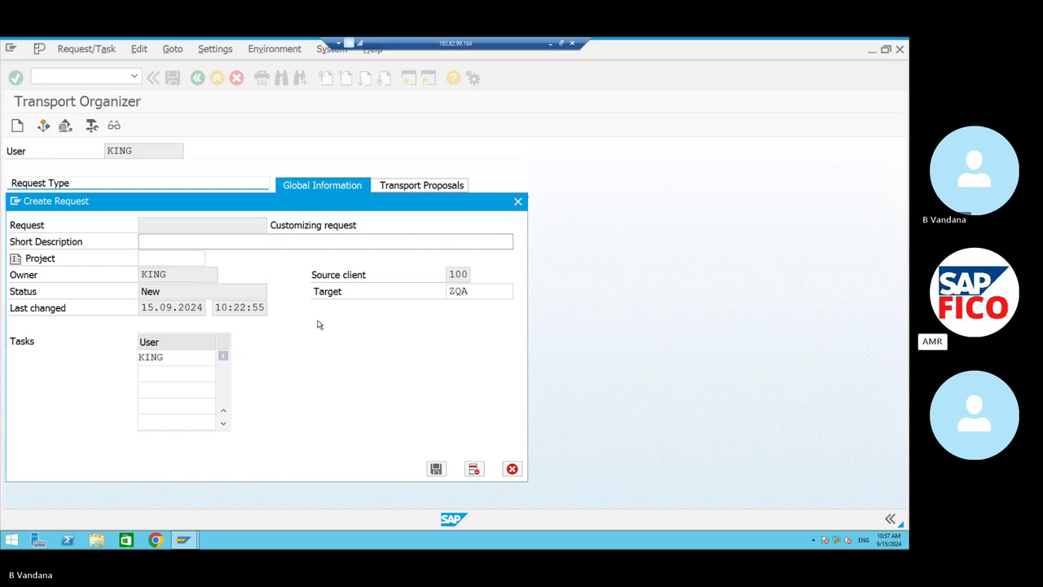
click(254, 241)
text(DE)
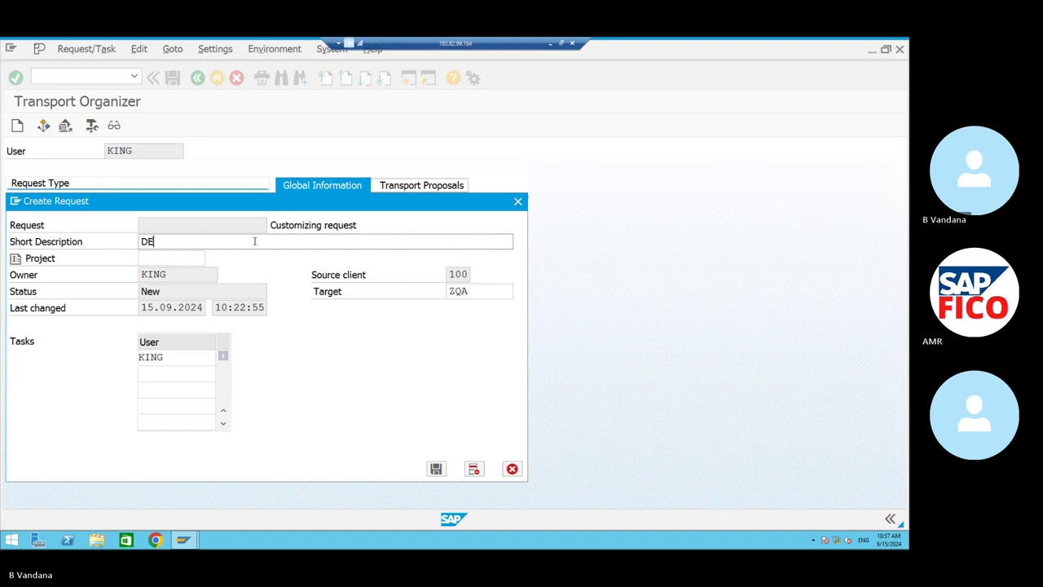
text(FINE COMPANY)
click(436, 469)
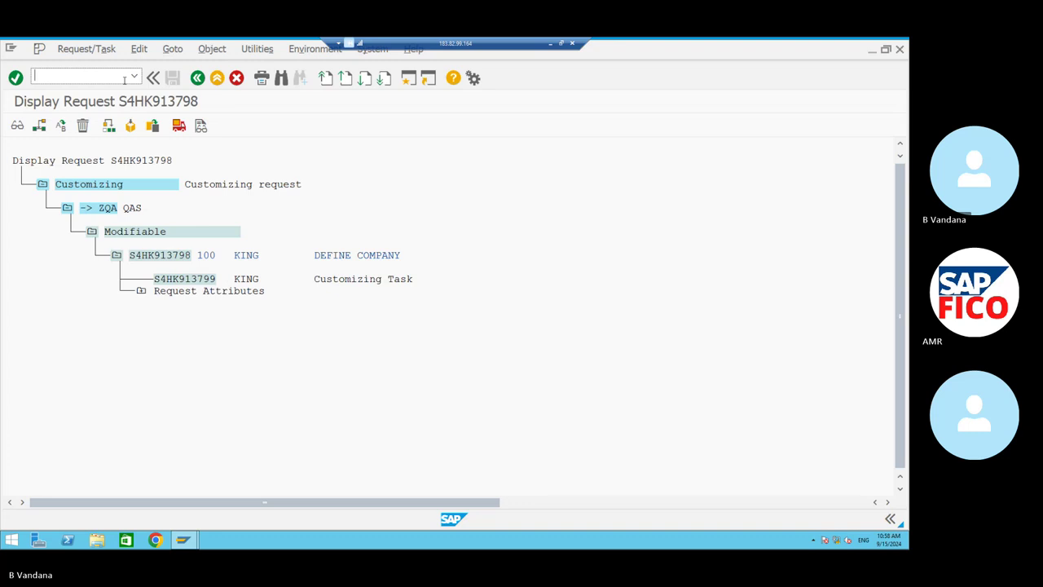
Open the internal trading partners view with transaction code /NOX15 and start a new company entry.
text(/NOX15)
key(Return)
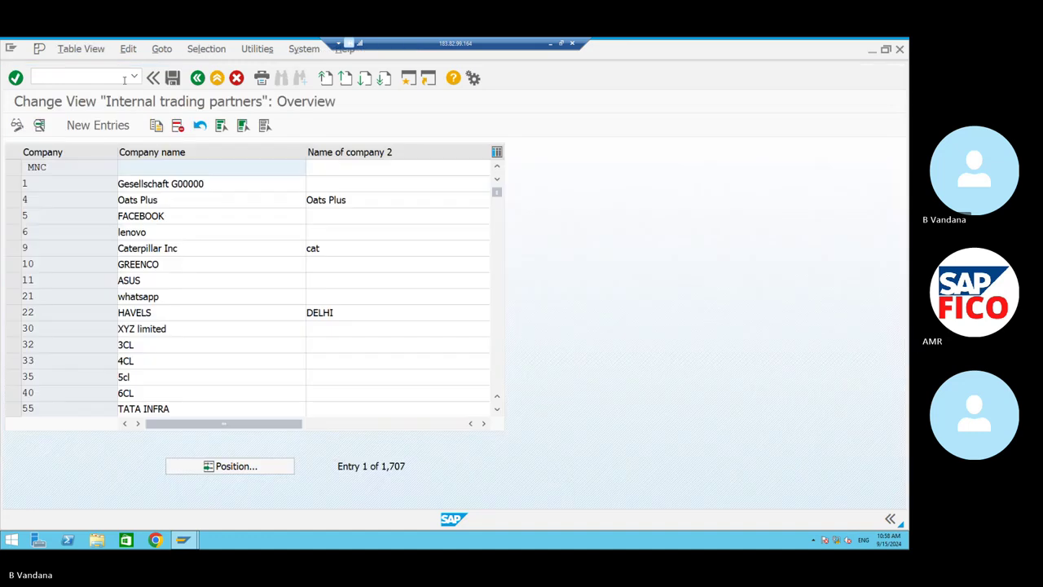
click(97, 125)
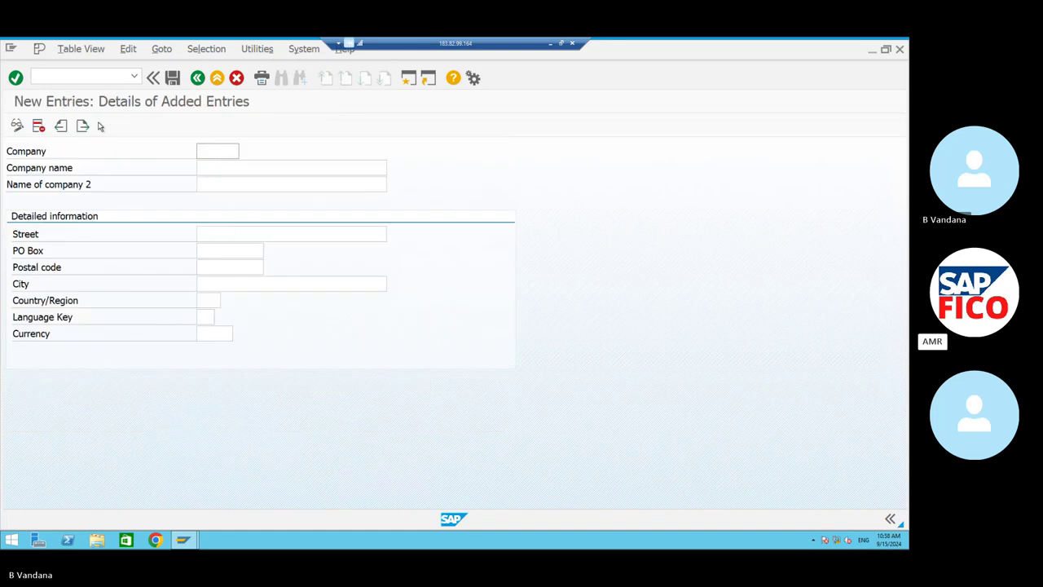
Enter TRTR as the company and TRTR GROUP OF COMPANY as the company name.
click(216, 150)
text(TRTR)
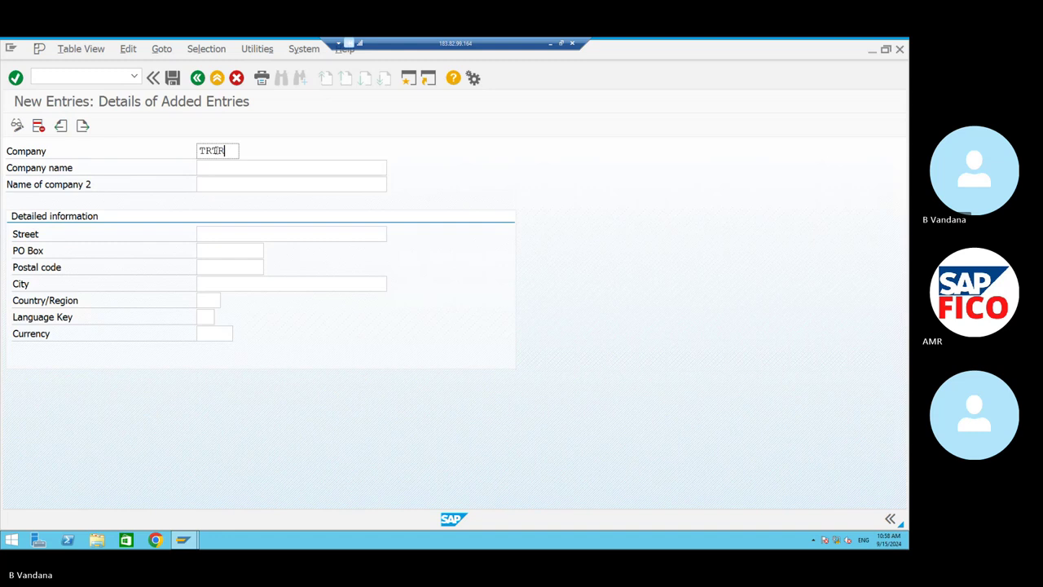
click(245, 169)
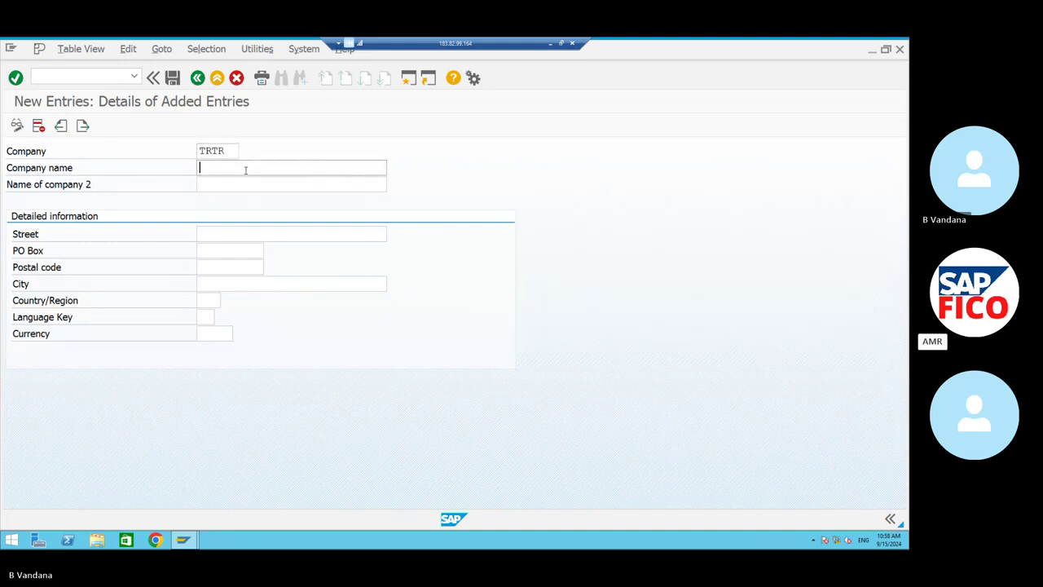
text(TRT)
text(R GRO)
text(UP)
text( OF )
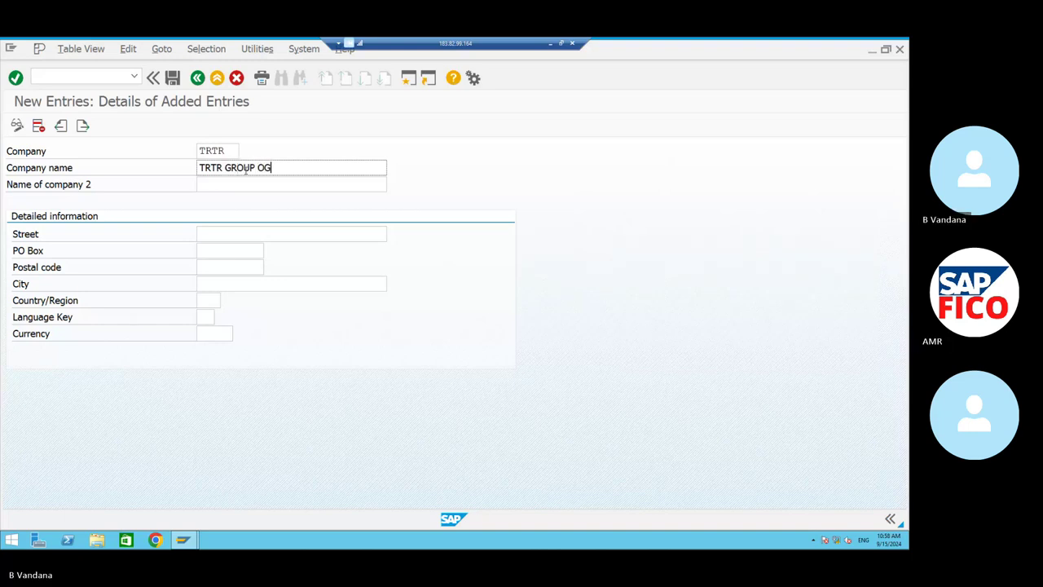
text(COMPANY)
Fill in the company's street, PO box, postal code and city.
click(213, 230)
text(MRO S)
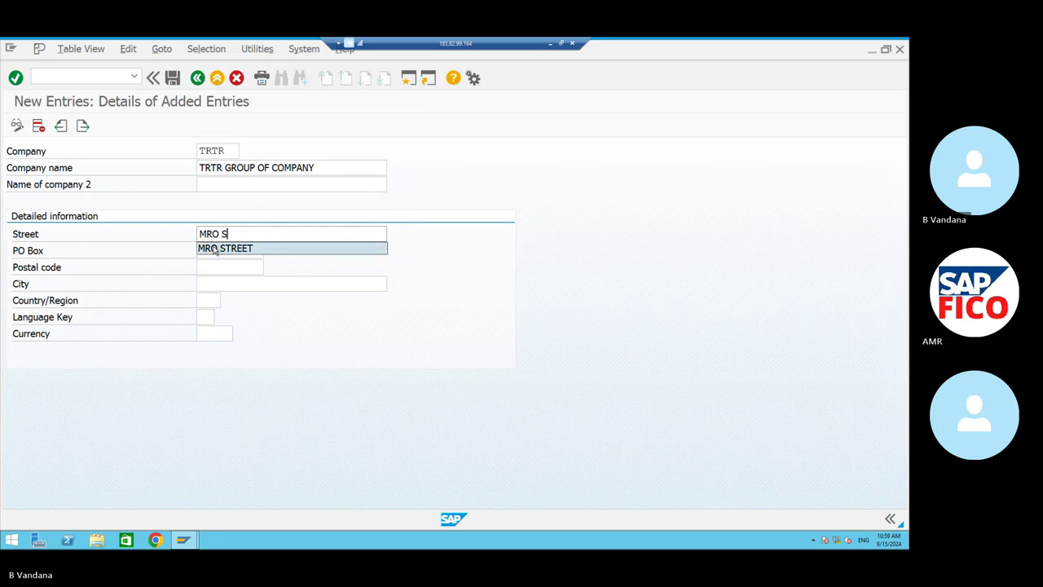
click(216, 247)
click(217, 247)
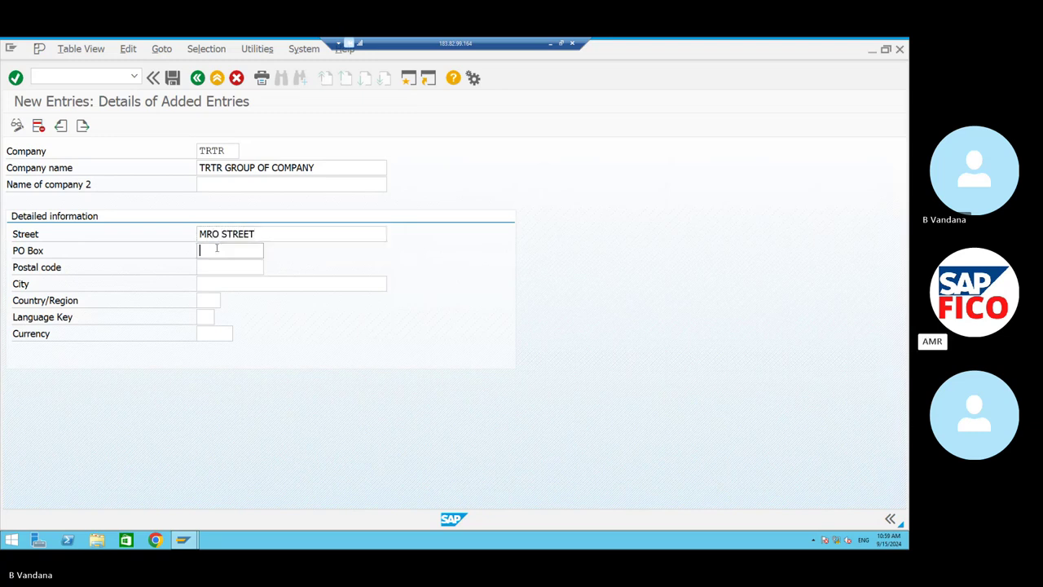
text(550000)
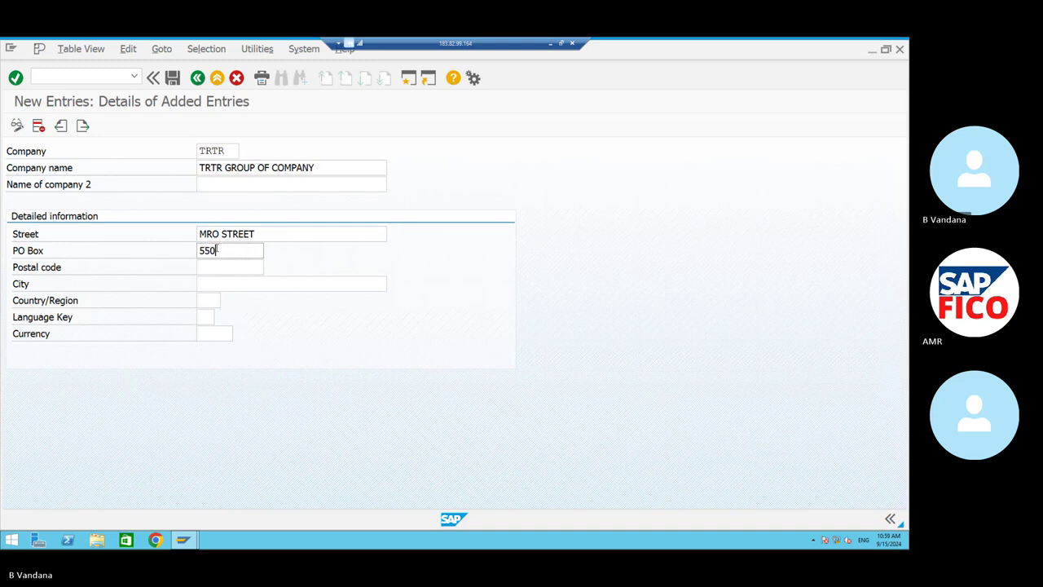
click(234, 263)
text(55000)
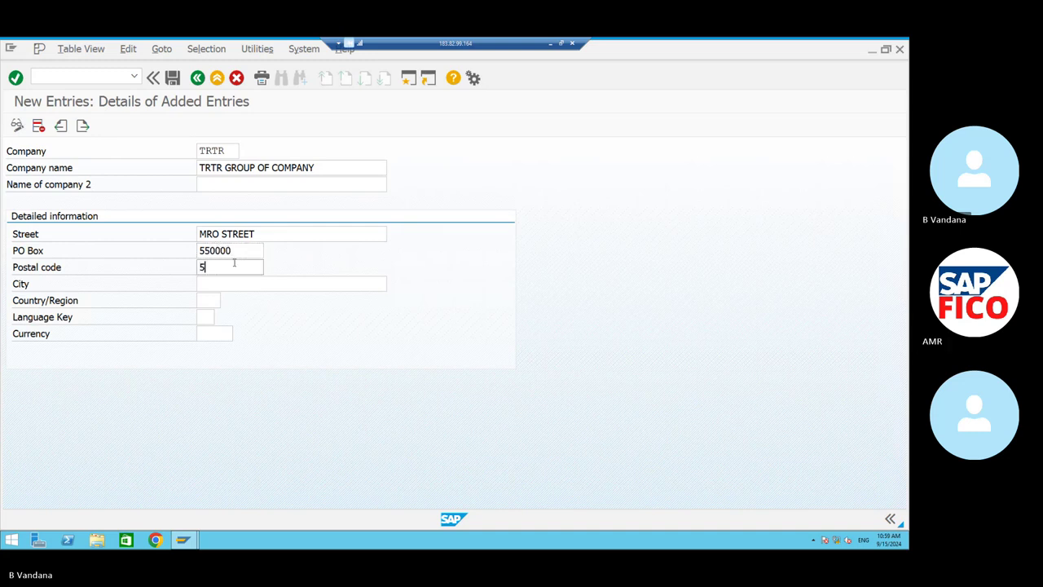
text(0)
click(245, 285)
text(HY)
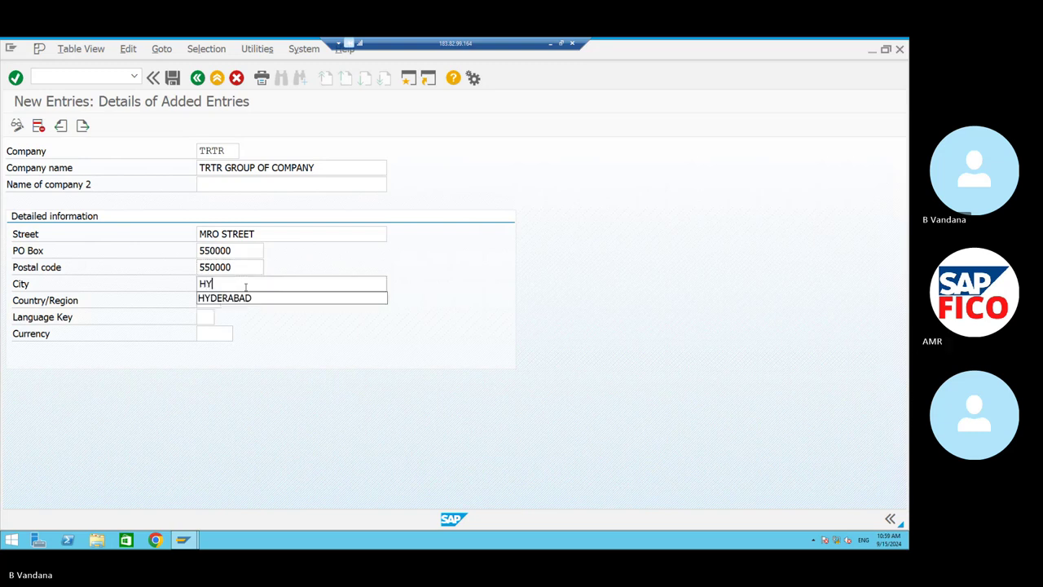
click(247, 299)
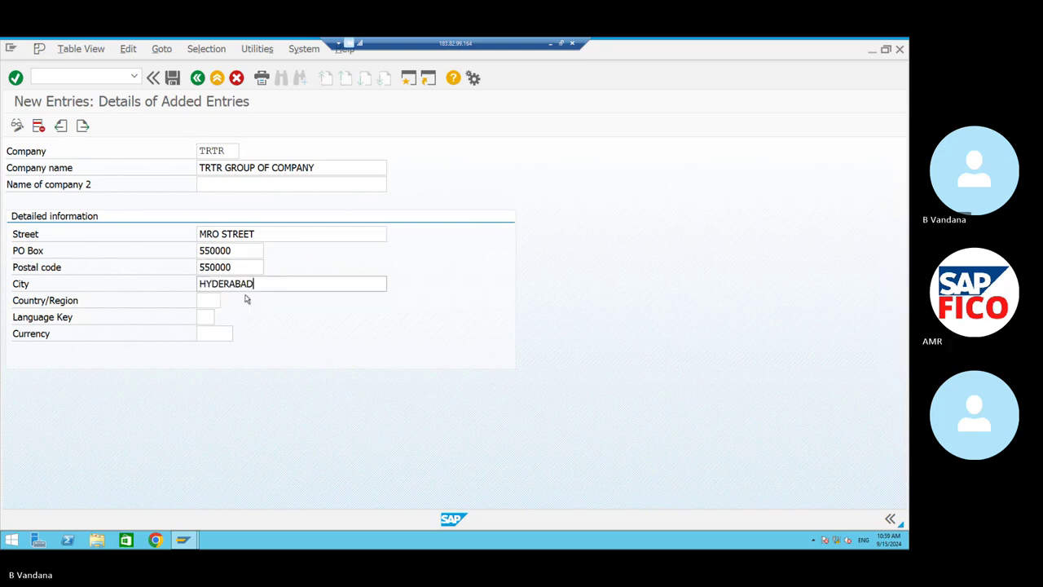
Set the company's country to IN, language key to EN and currency to INR.
click(204, 299)
text(IN)
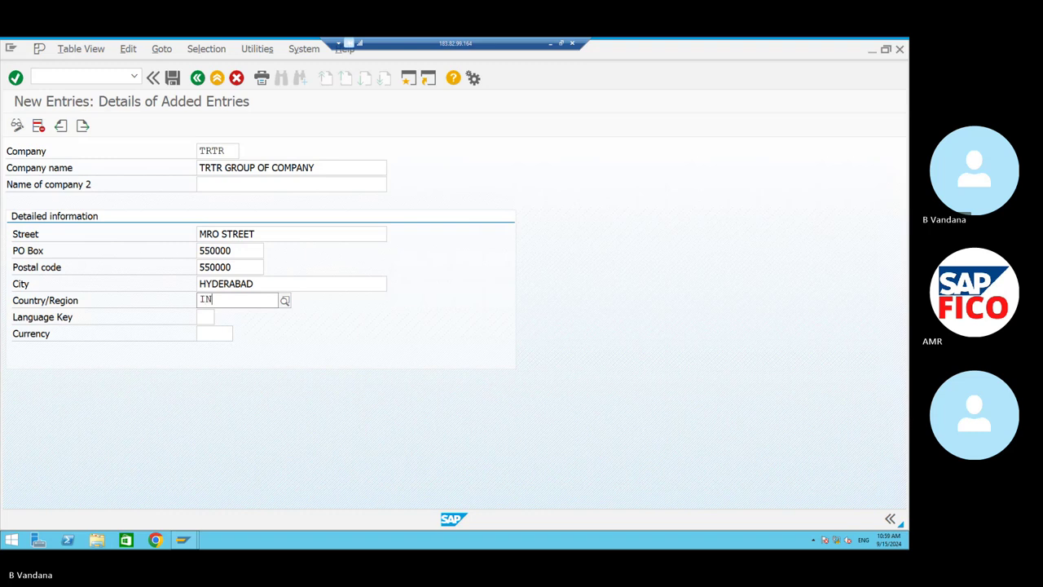
click(228, 329)
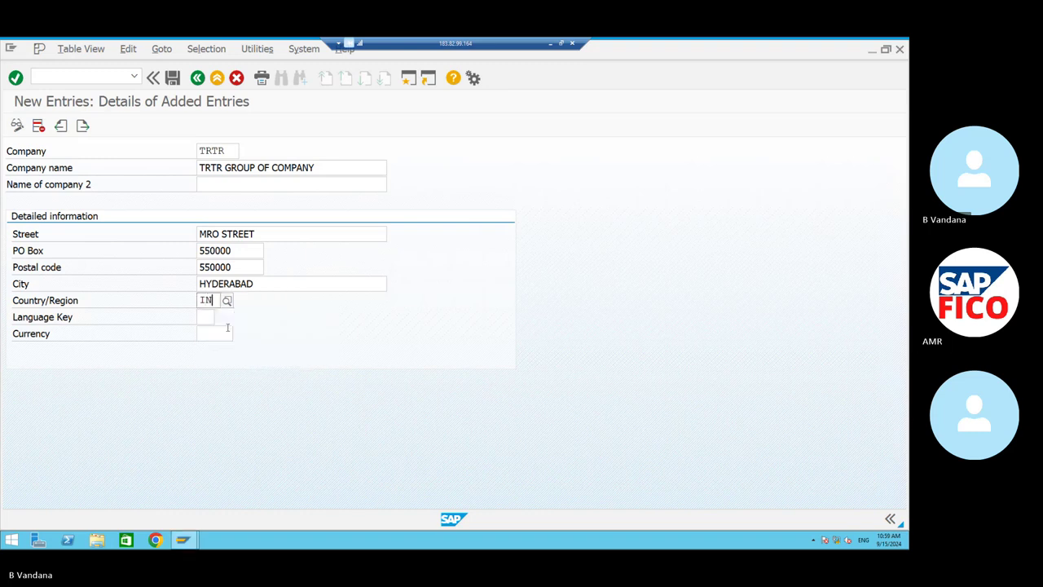
click(202, 316)
text(EN)
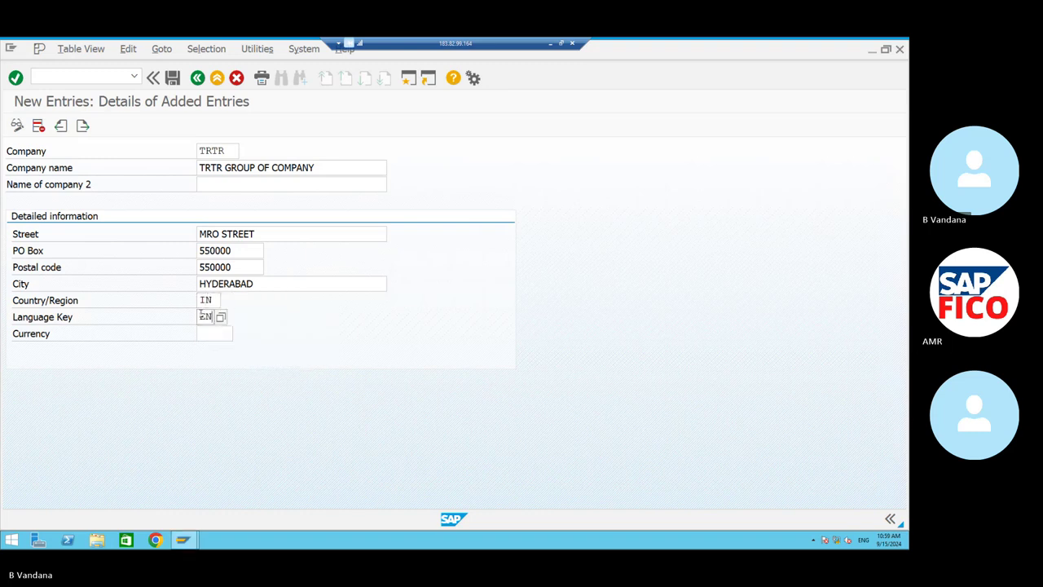
click(218, 331)
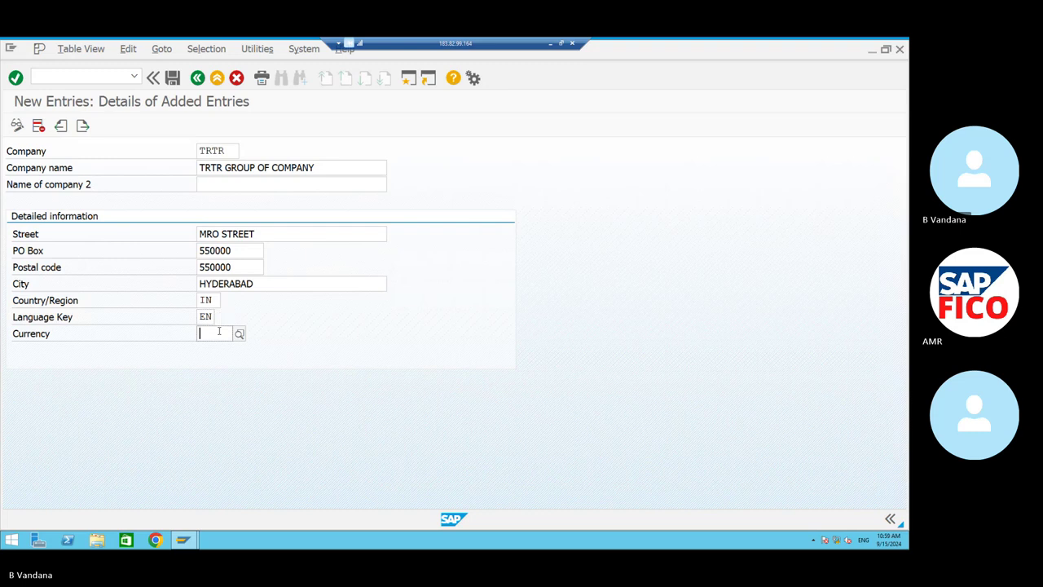
text(IN)
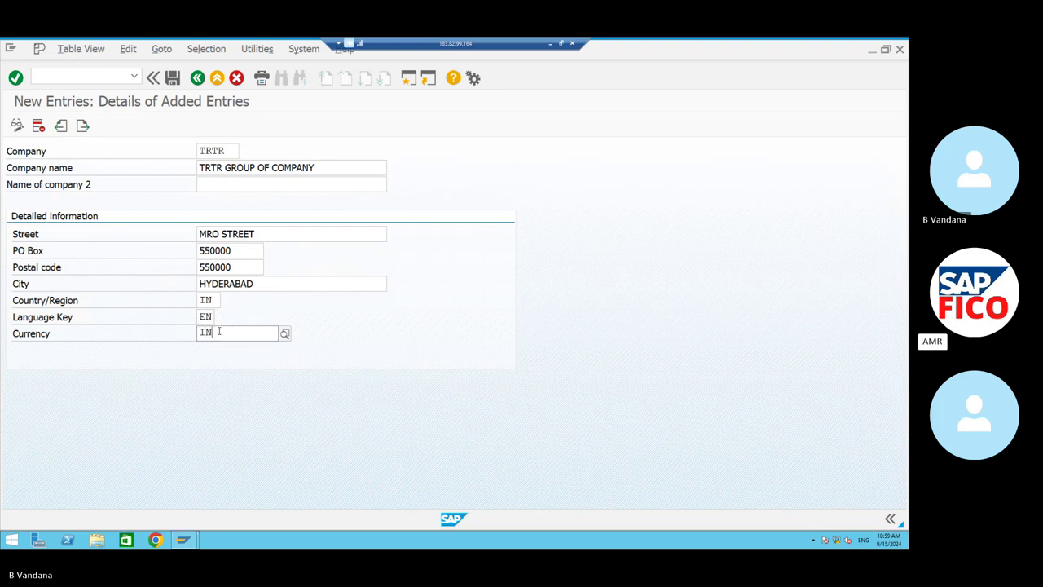
click(242, 365)
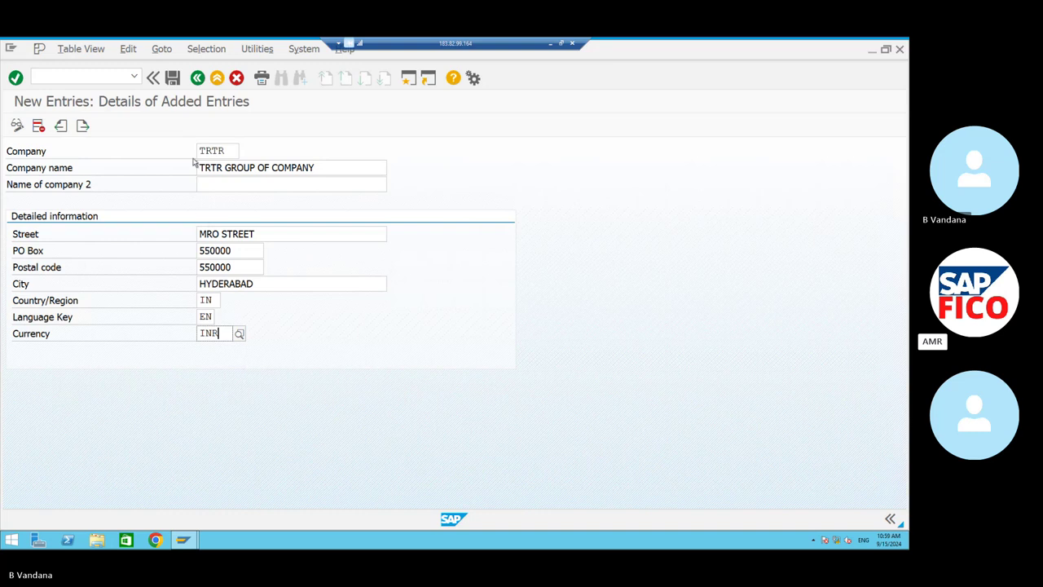
click(204, 222)
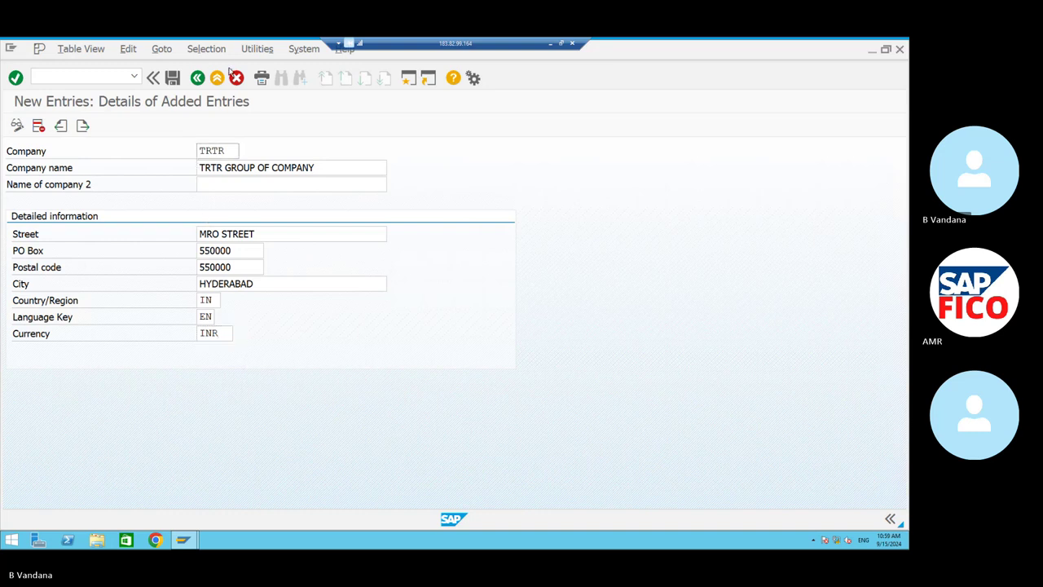
Save the new company entry and list the user's own requests in the customizing request prompt.
click(172, 78)
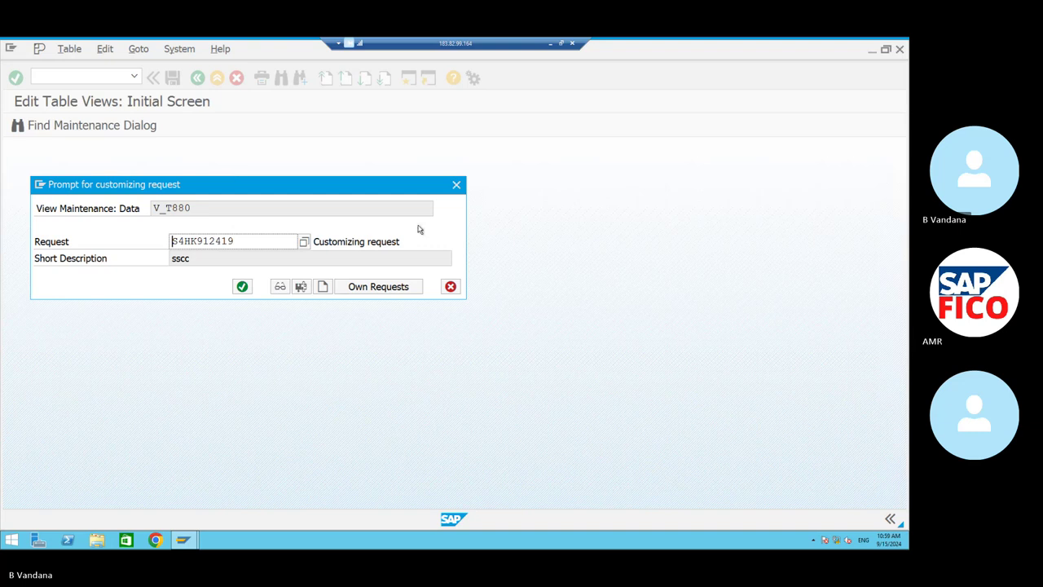
click(383, 290)
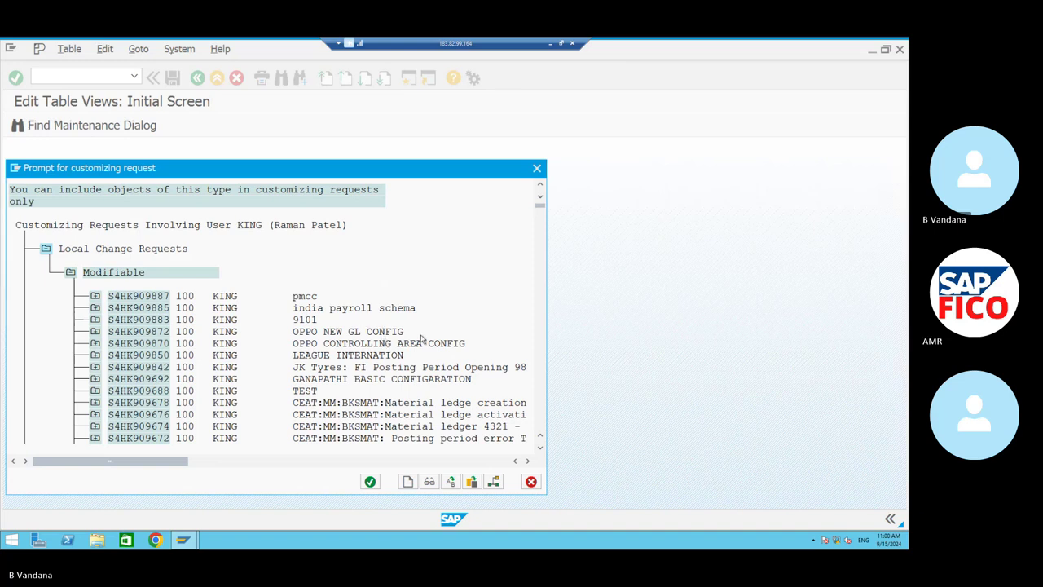
click(541, 448)
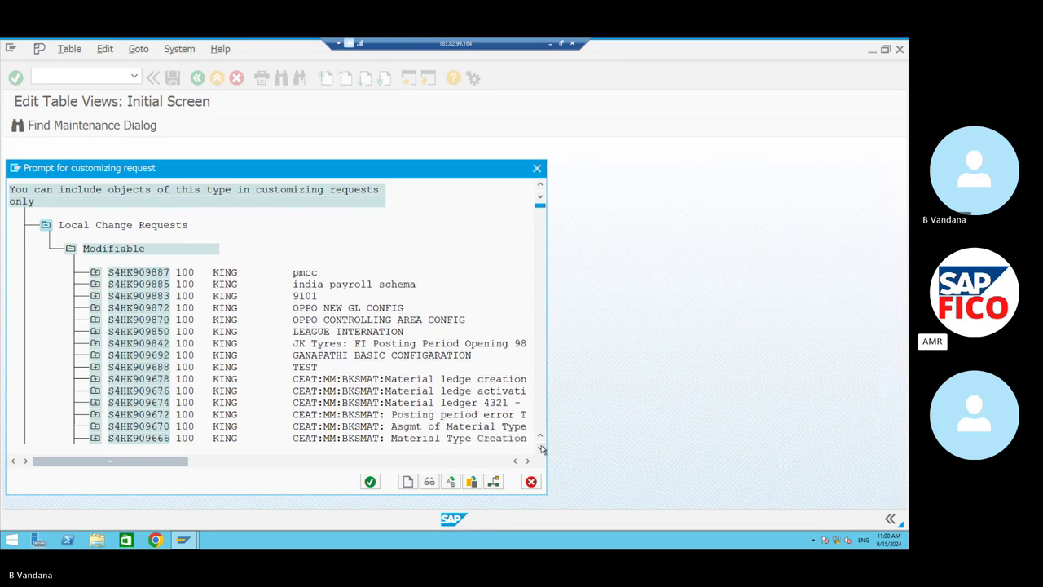
click(542, 448)
click(542, 448)
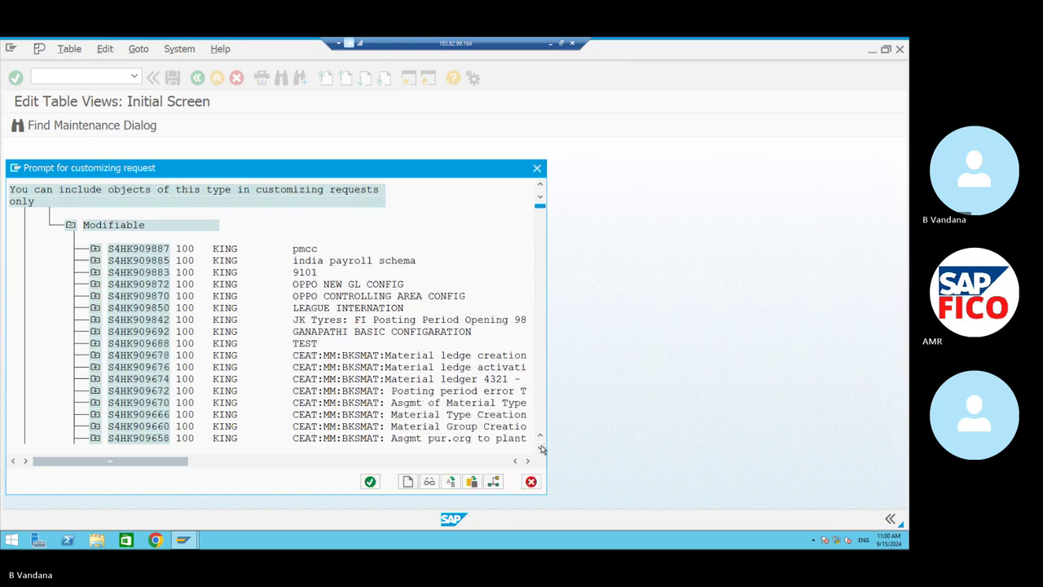
click(550, 42)
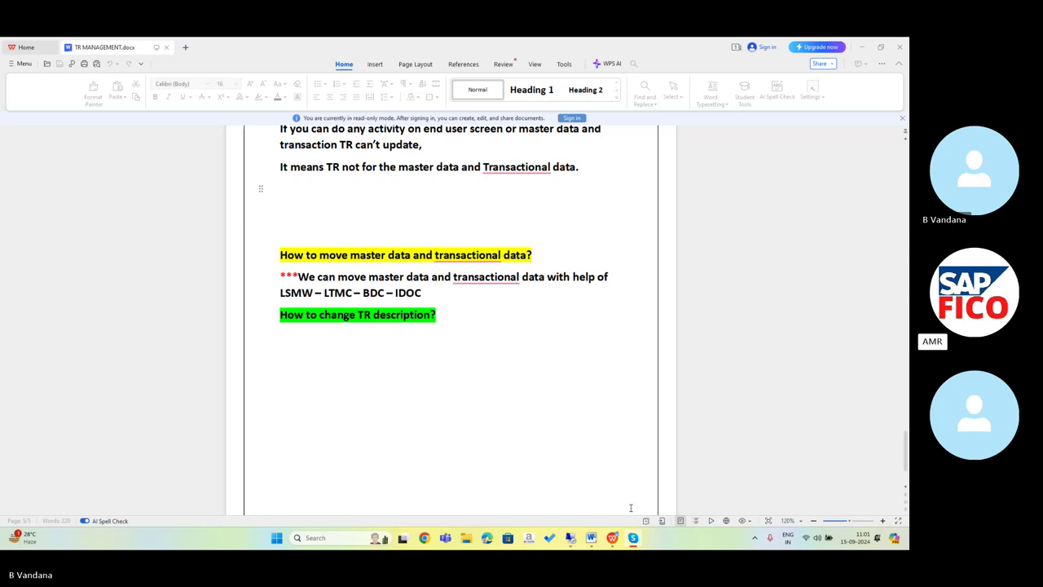
click(572, 540)
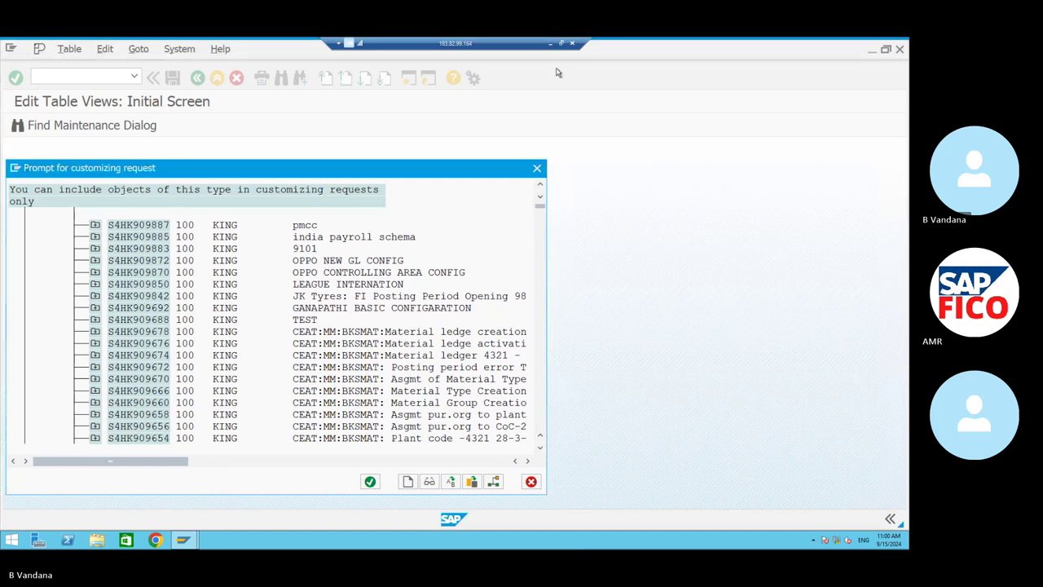
click(550, 44)
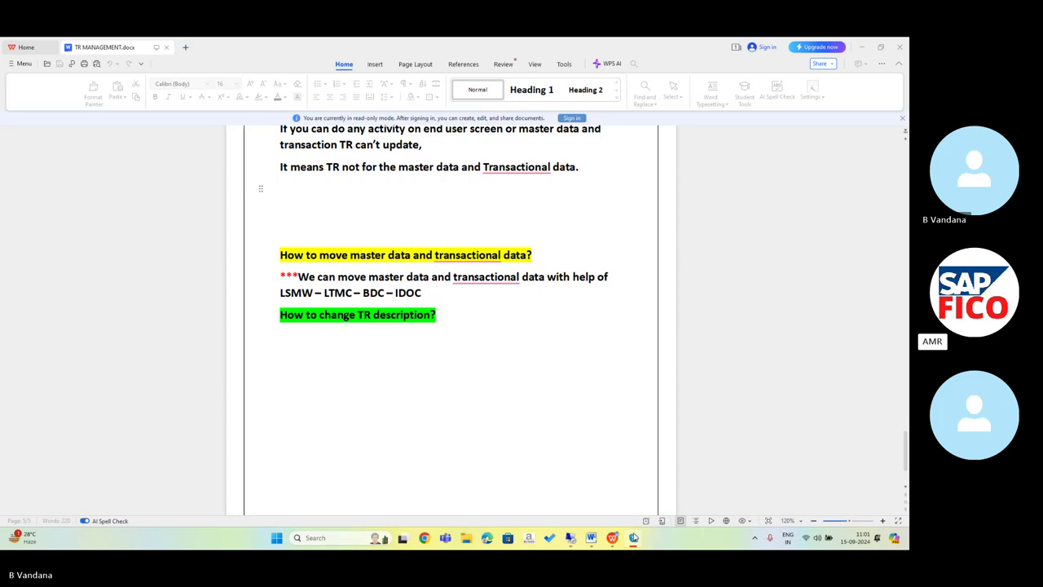
click(862, 46)
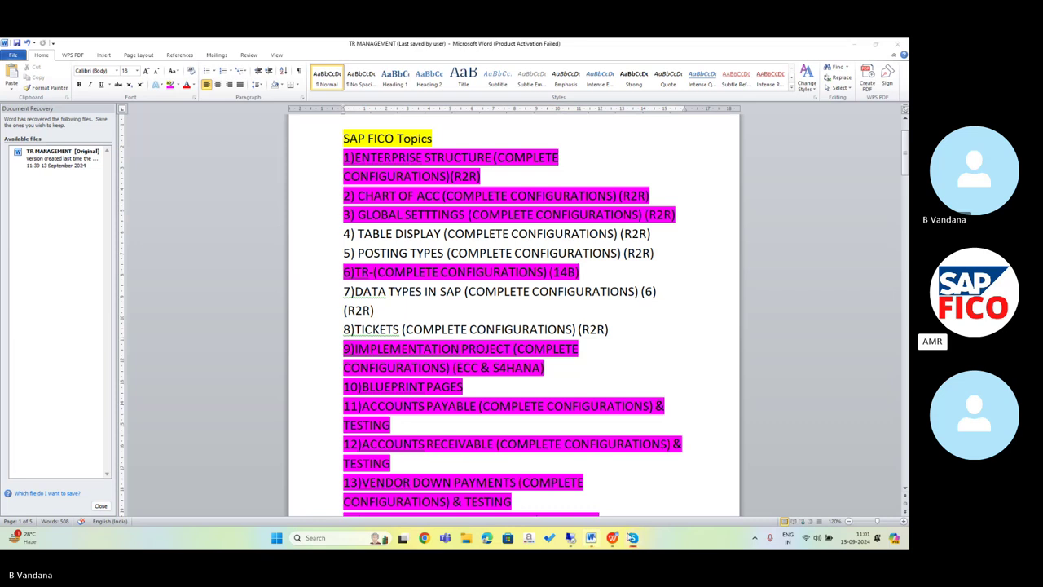
click(857, 43)
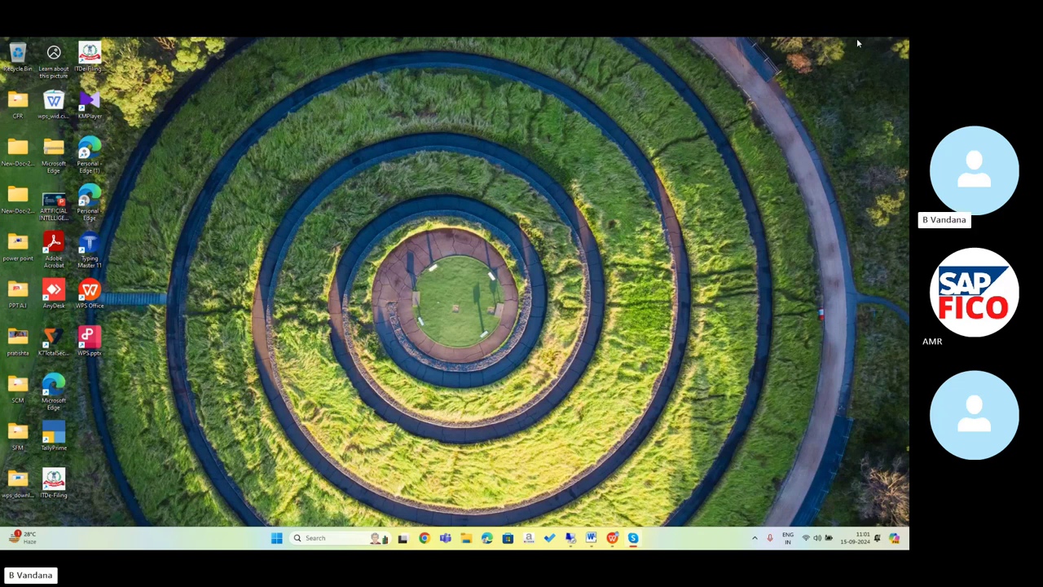
click(633, 540)
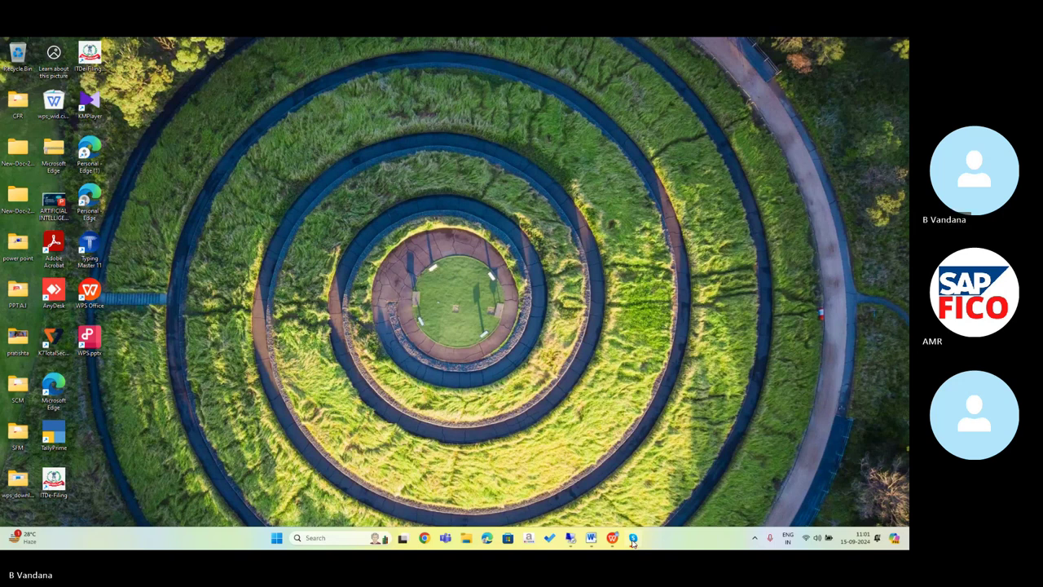
click(570, 539)
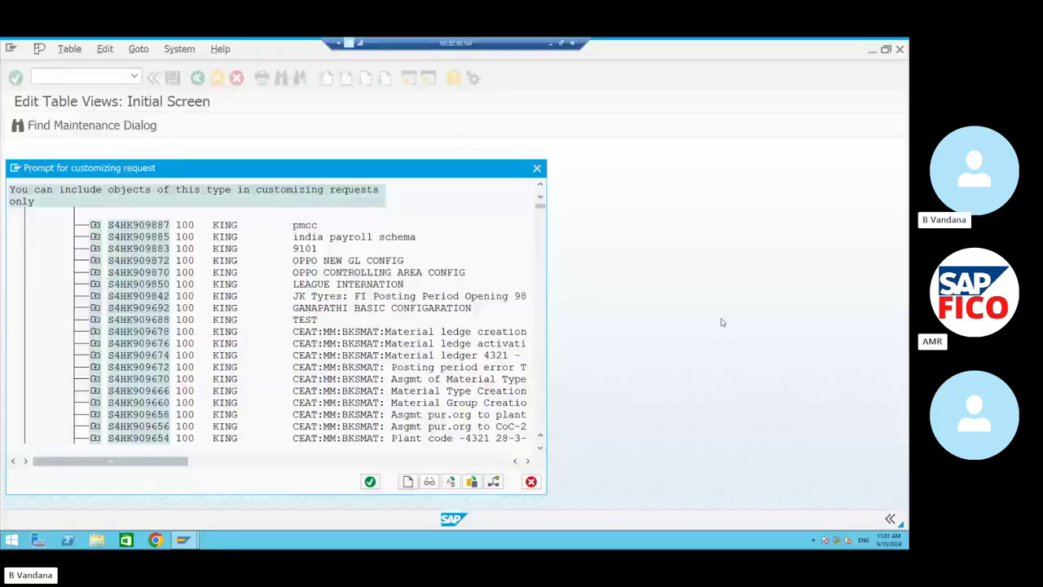
click(550, 42)
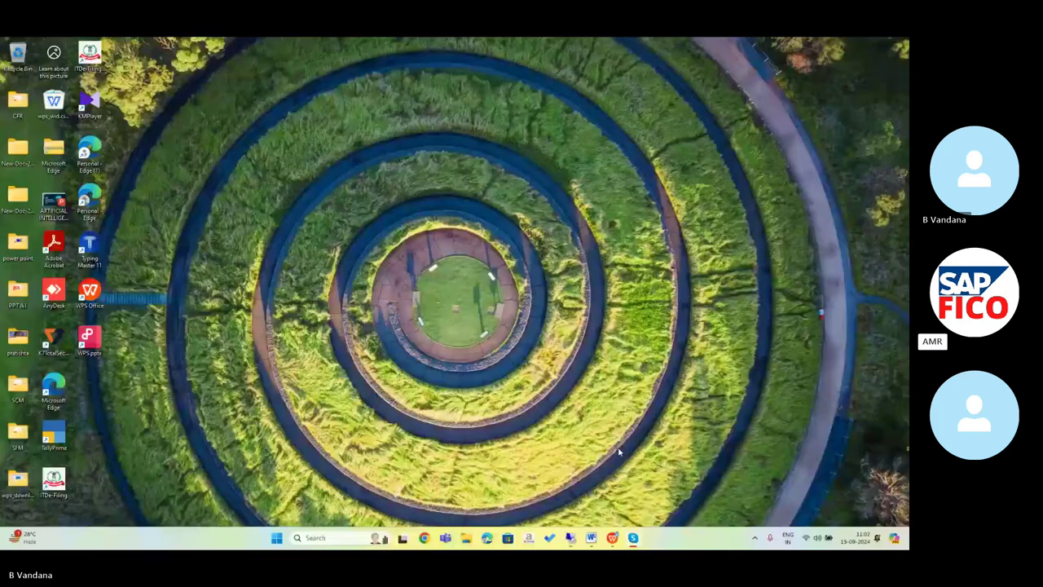
click(569, 539)
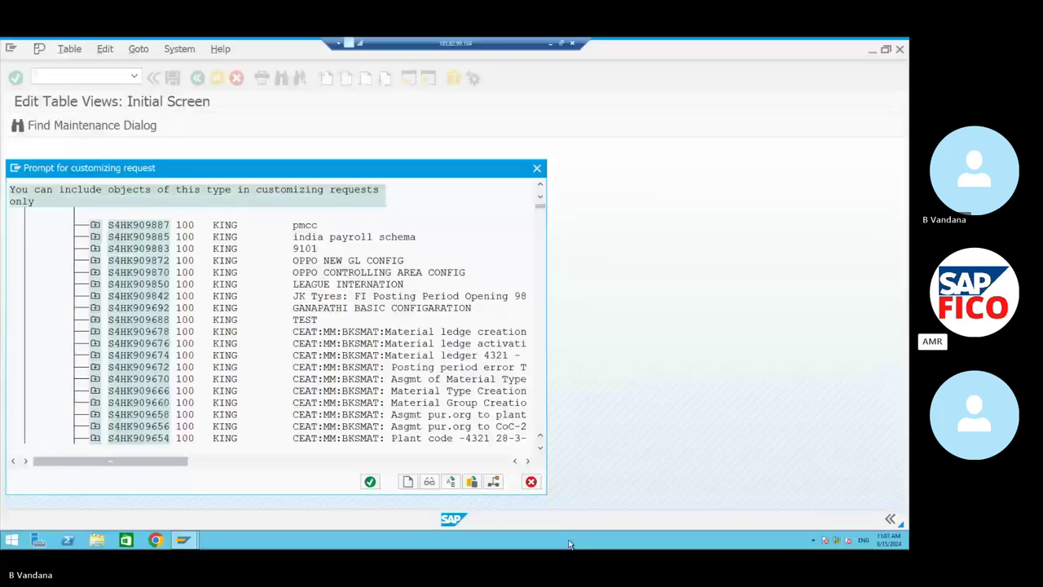
Look through the request numbers and descriptions in the list of own requests for the company's customizing request.
click(539, 447)
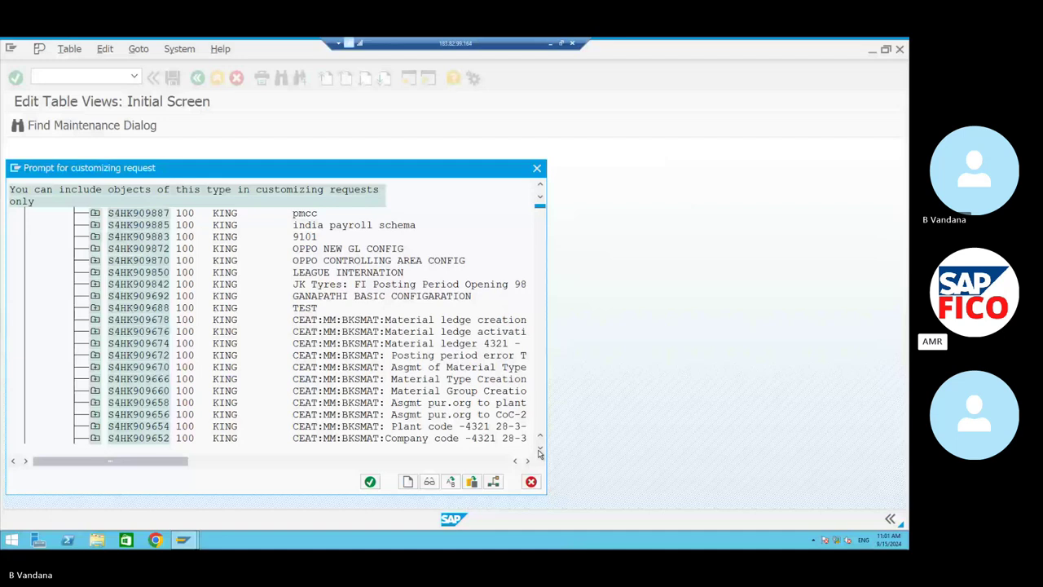
click(540, 451)
click(539, 451)
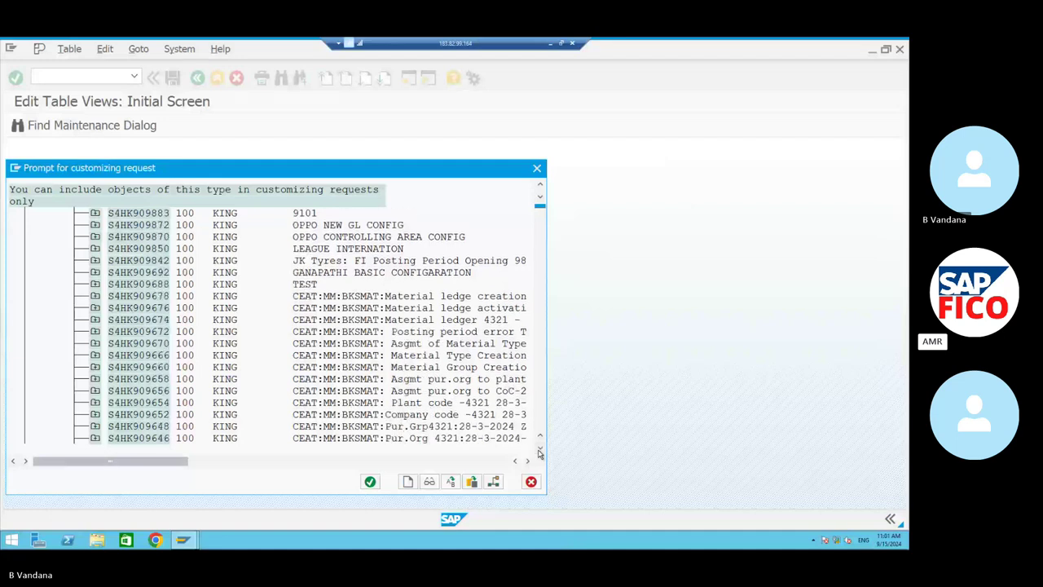
click(539, 450)
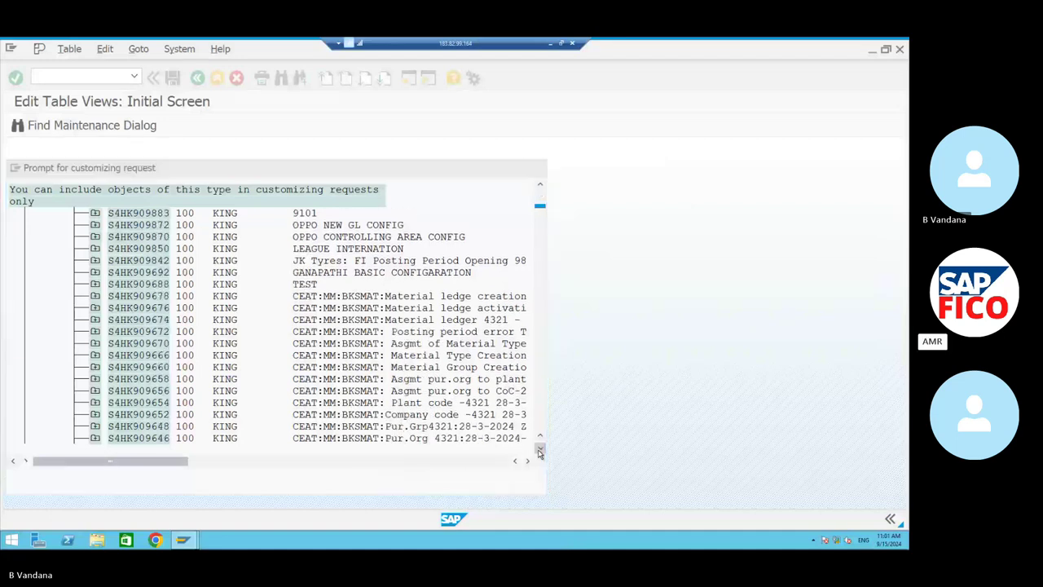
click(540, 451)
click(539, 451)
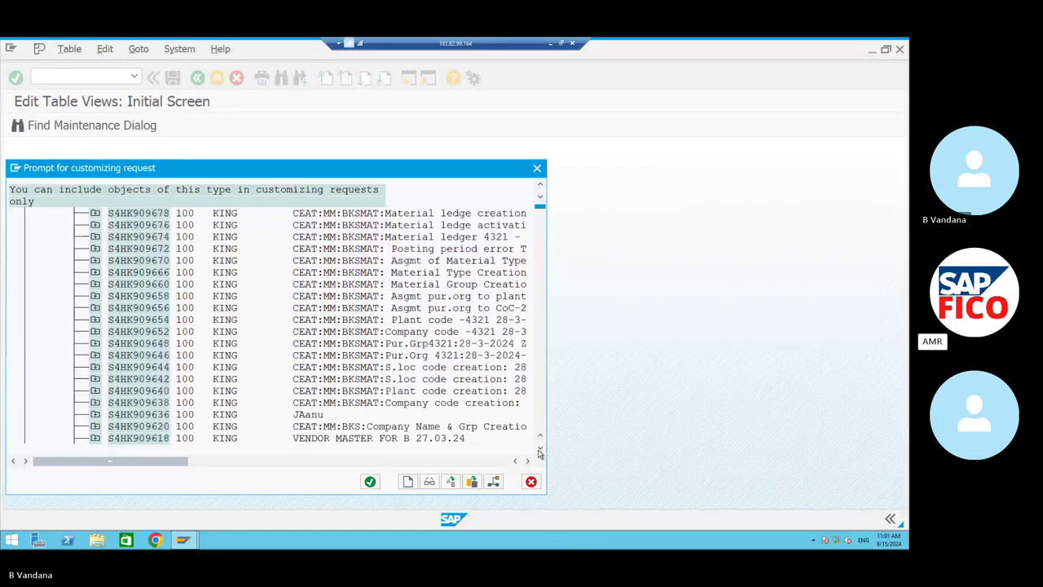
click(540, 451)
click(540, 451)
click(539, 451)
click(539, 451)
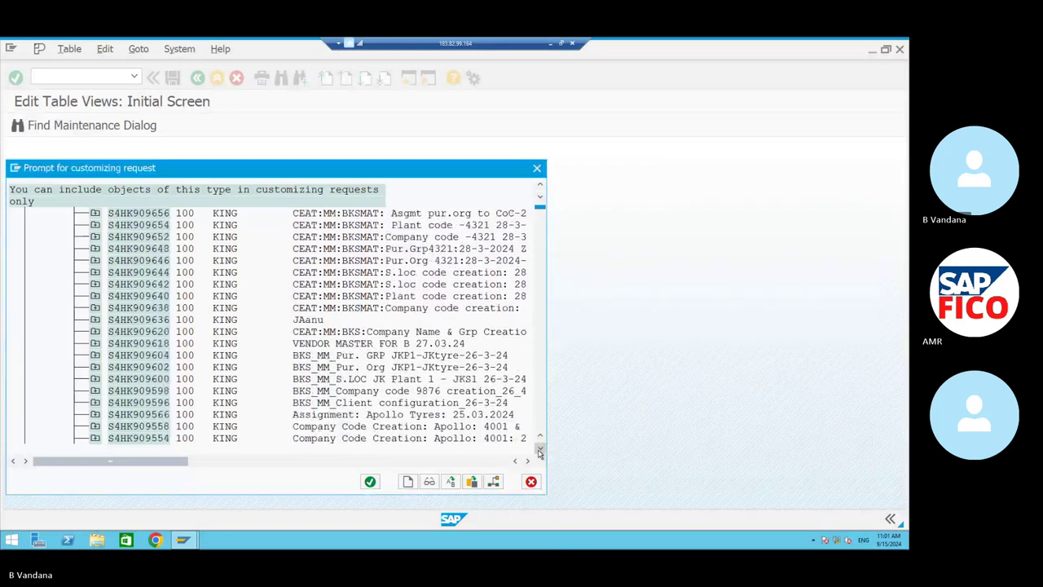
click(540, 450)
click(539, 450)
click(539, 451)
click(540, 450)
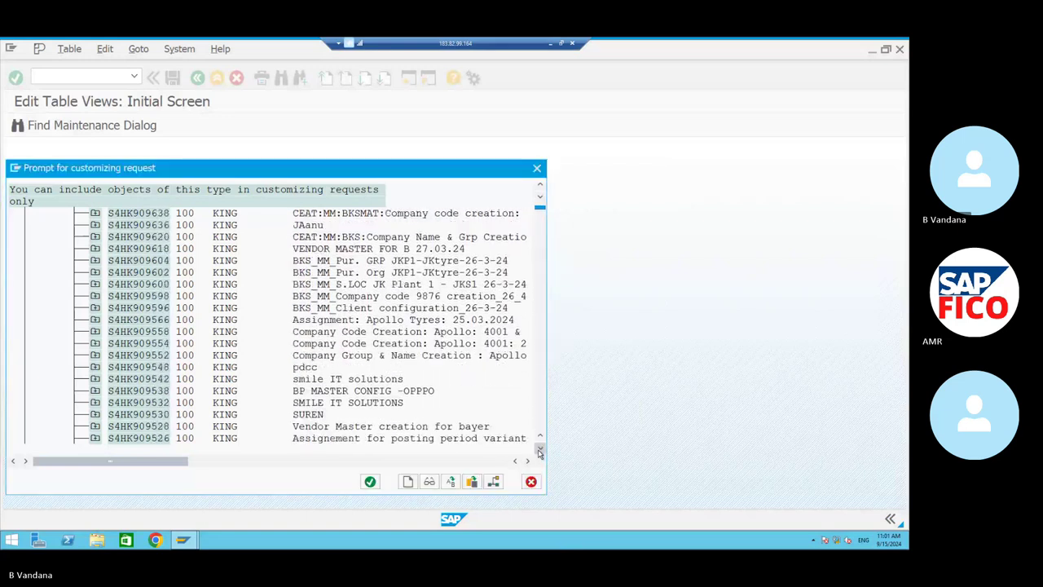
click(539, 450)
click(539, 451)
click(540, 451)
click(539, 450)
click(539, 451)
click(539, 451)
click(539, 450)
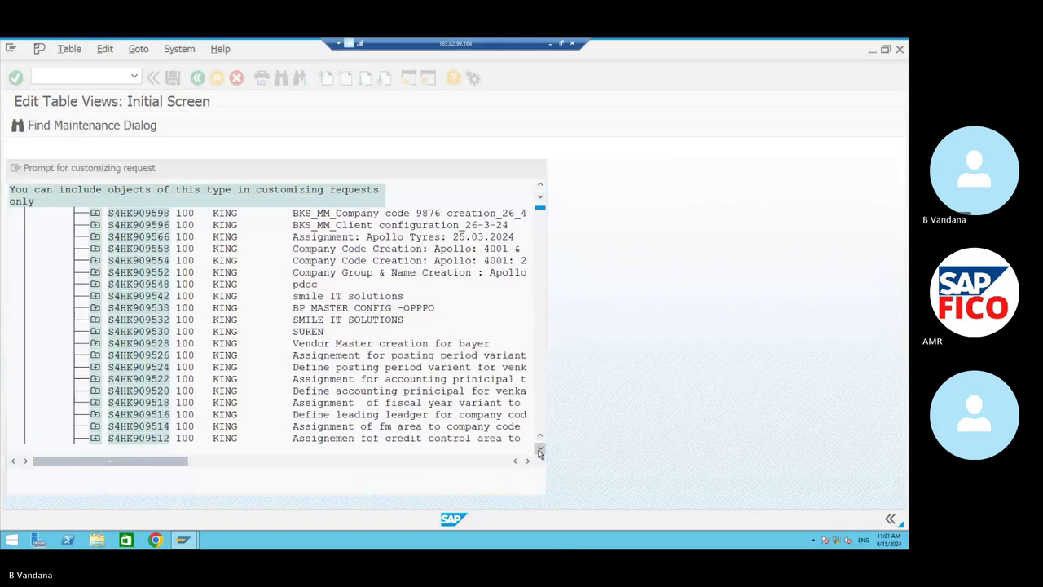
click(539, 451)
click(540, 450)
click(539, 450)
click(540, 451)
click(539, 450)
click(539, 450)
click(539, 450)
click(539, 451)
click(539, 450)
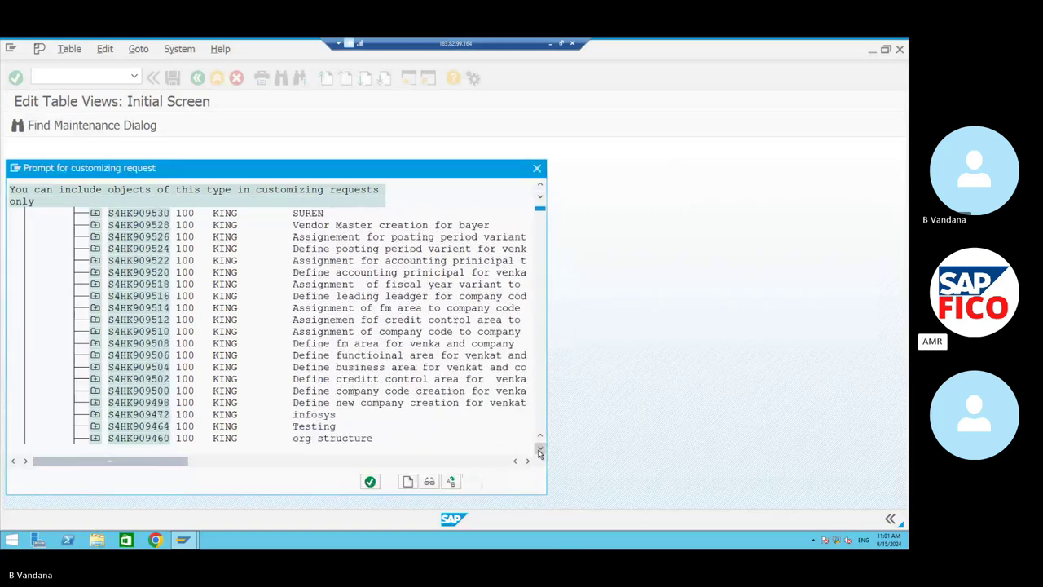
click(540, 450)
click(539, 451)
click(540, 450)
click(539, 450)
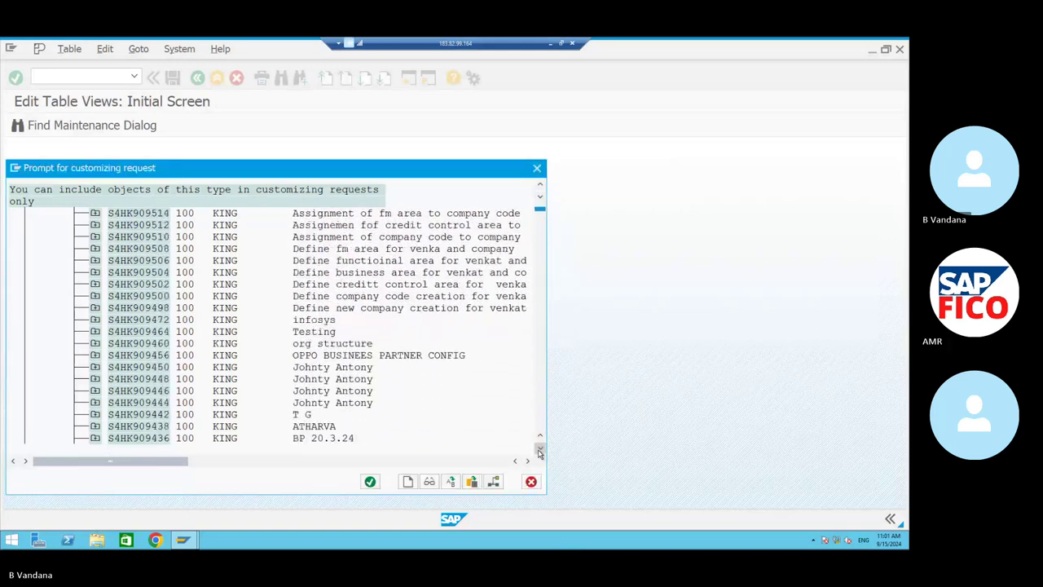
click(539, 451)
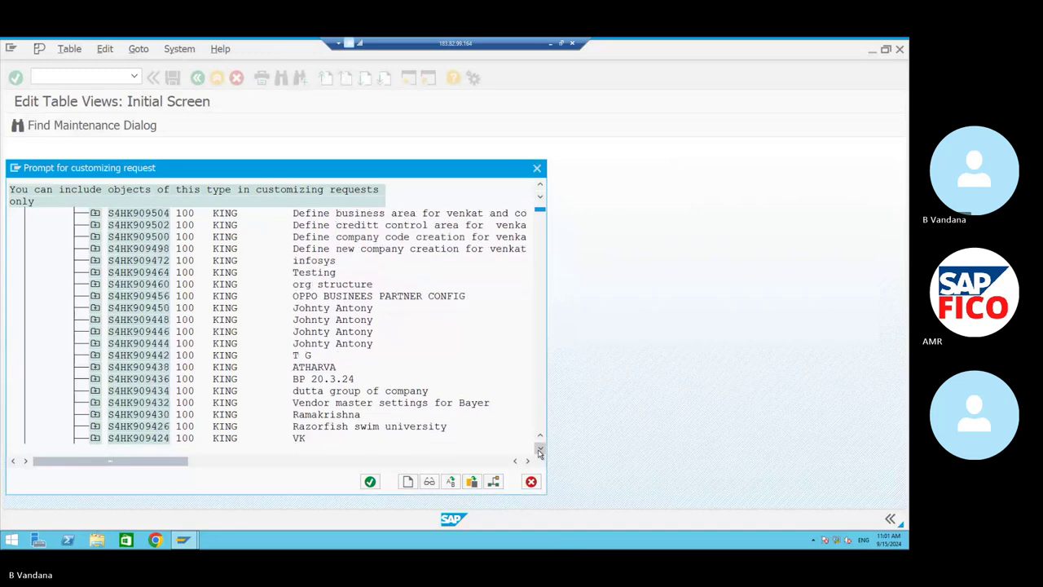
click(540, 451)
click(539, 450)
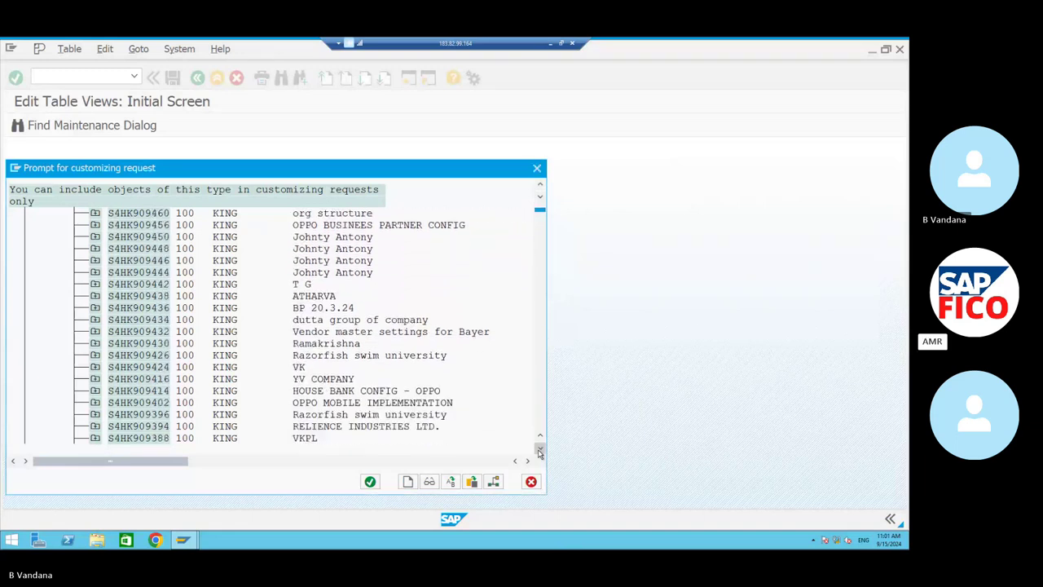
click(540, 450)
click(539, 451)
click(539, 451)
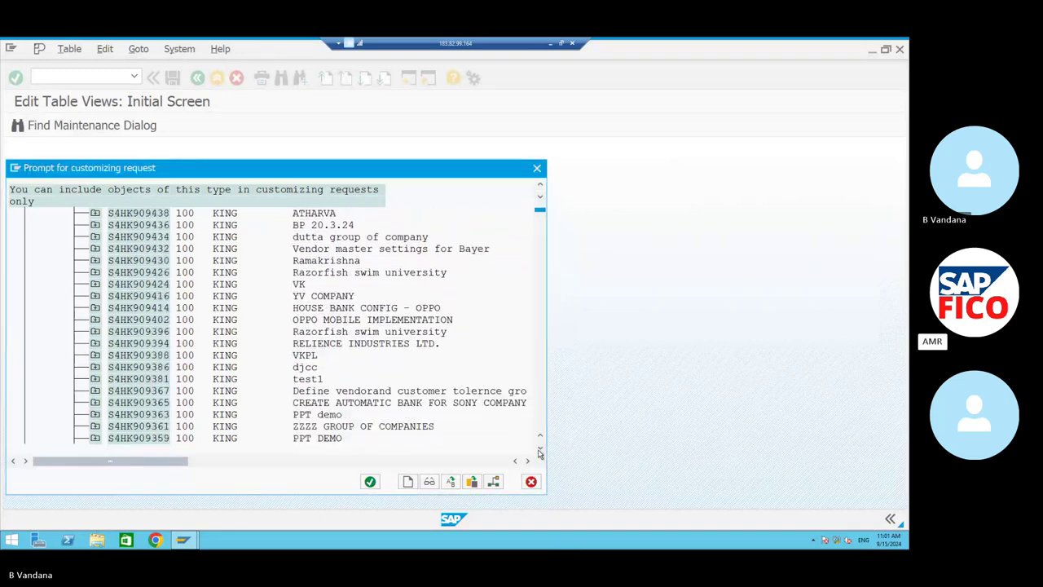
click(539, 450)
click(540, 451)
click(539, 451)
click(539, 451)
click(539, 450)
click(540, 451)
click(540, 451)
click(539, 450)
click(539, 451)
click(540, 450)
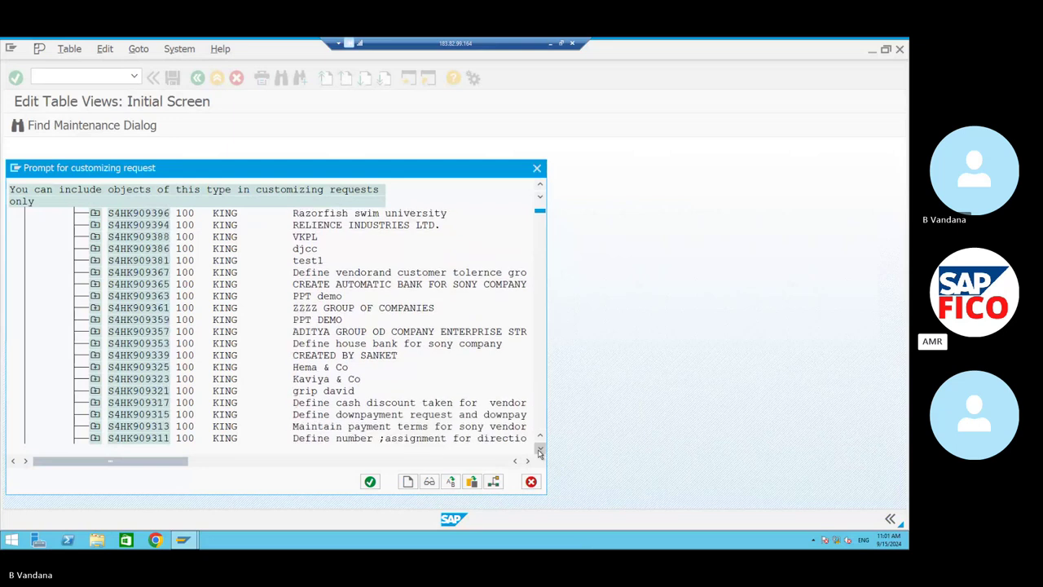
click(540, 451)
click(540, 451)
click(540, 450)
click(539, 451)
click(539, 450)
click(539, 451)
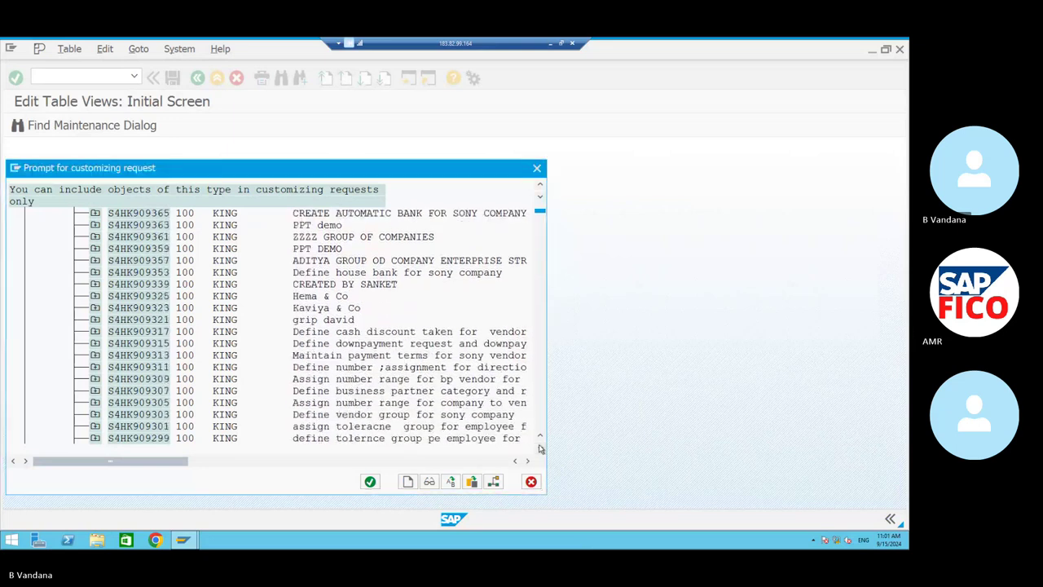
click(539, 451)
click(539, 451)
double_click(540, 449)
click(540, 449)
click(539, 449)
click(539, 449)
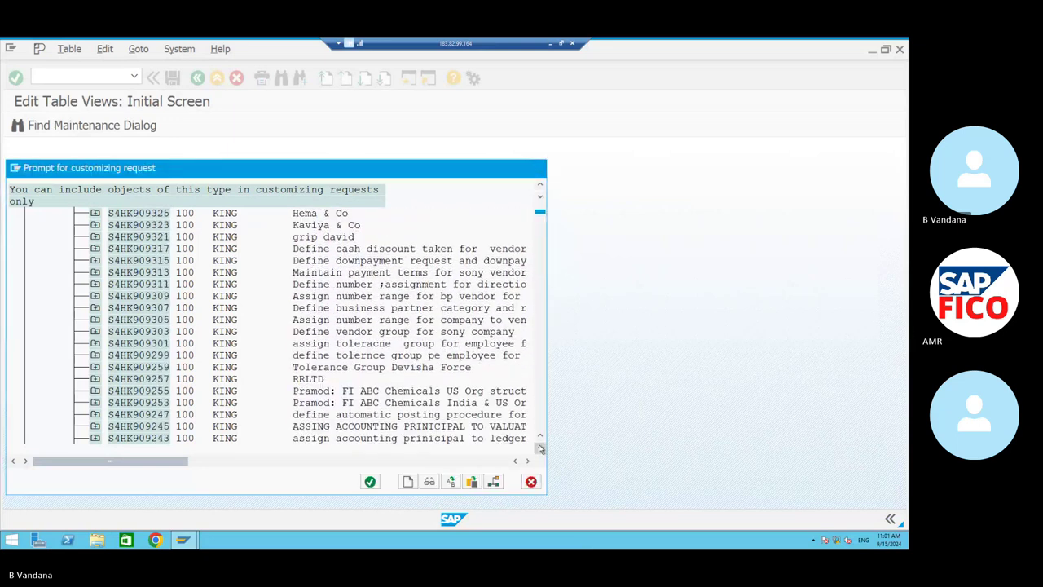
click(539, 449)
click(539, 449)
click(539, 449)
click(540, 449)
click(540, 449)
double_click(539, 449)
click(539, 449)
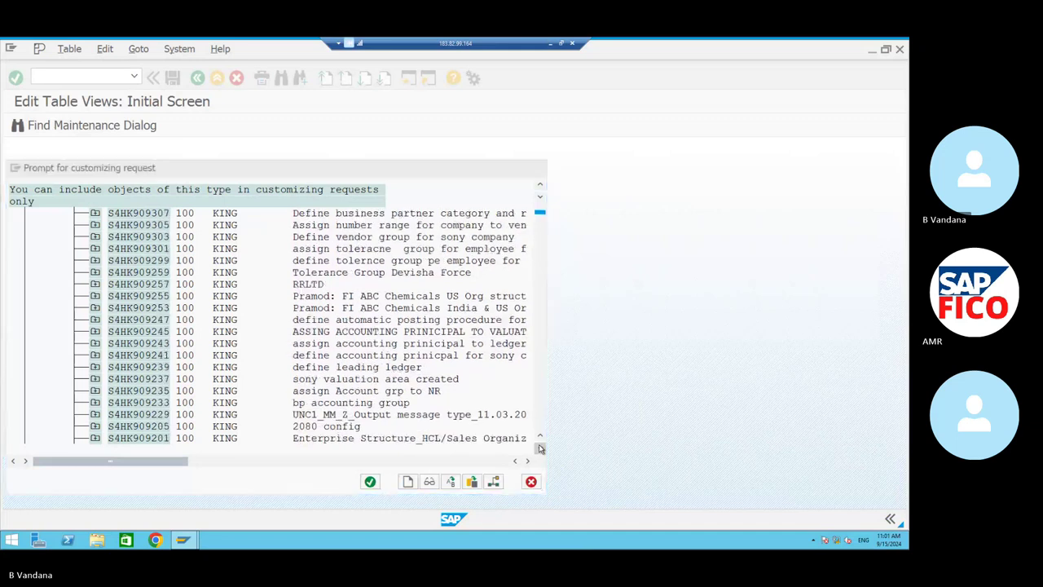
double_click(539, 449)
double_click(539, 449)
click(540, 449)
click(539, 449)
click(540, 449)
click(539, 449)
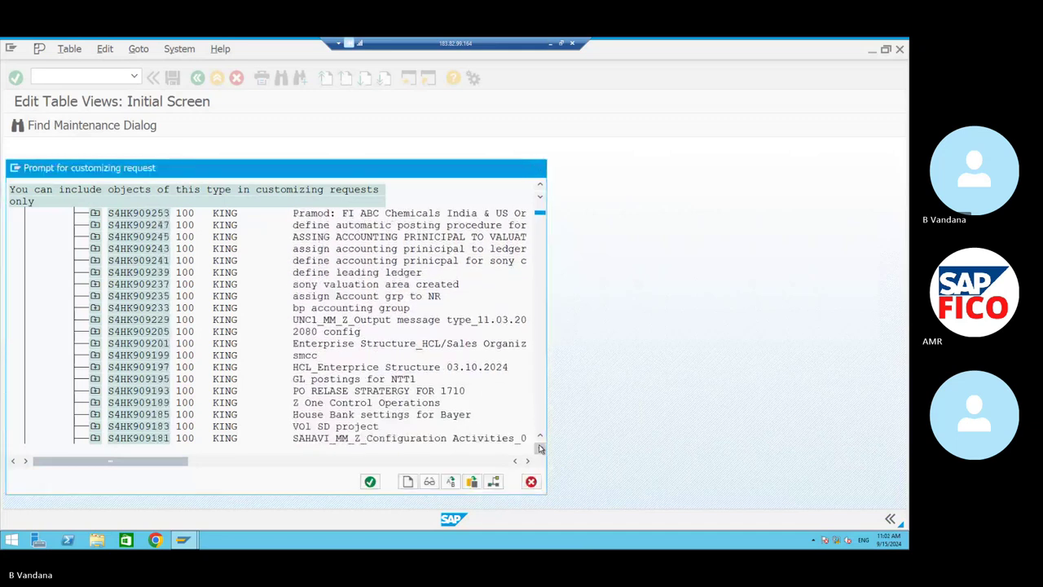
click(540, 449)
click(540, 449)
click(539, 449)
click(540, 449)
click(540, 449)
click(539, 449)
click(539, 449)
click(539, 449)
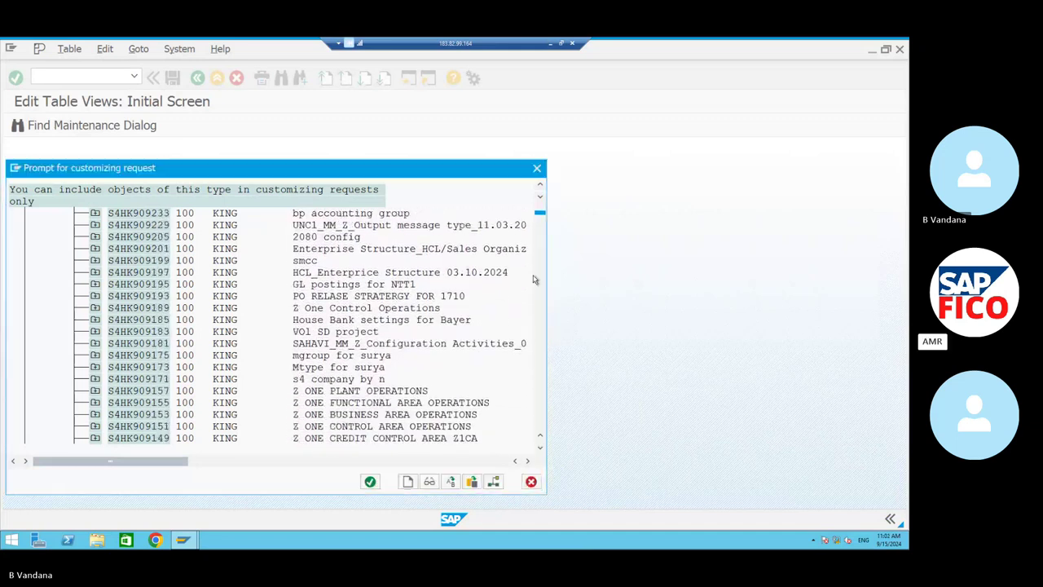
drag(541, 216, 542, 238)
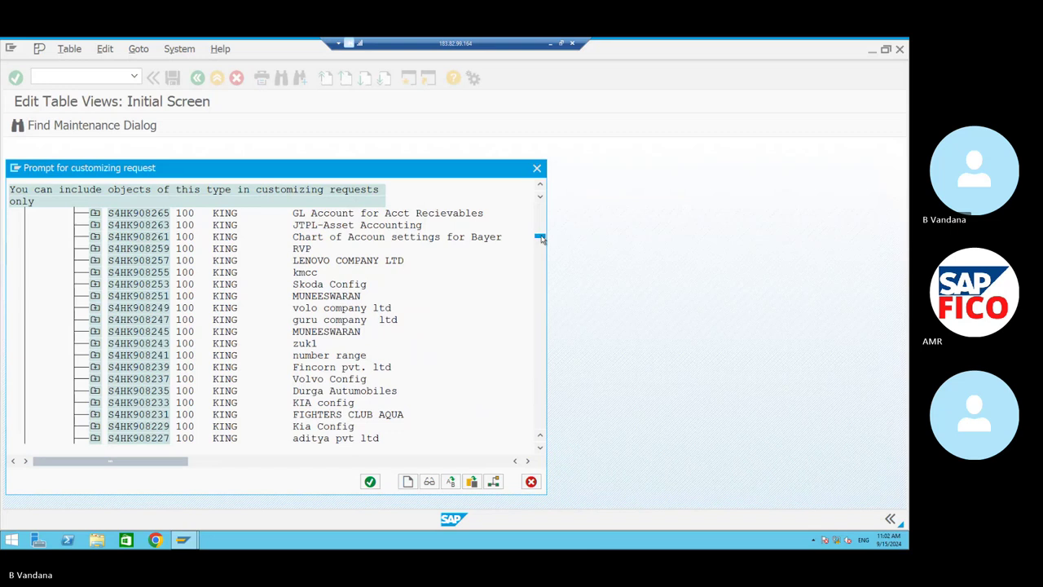
click(542, 234)
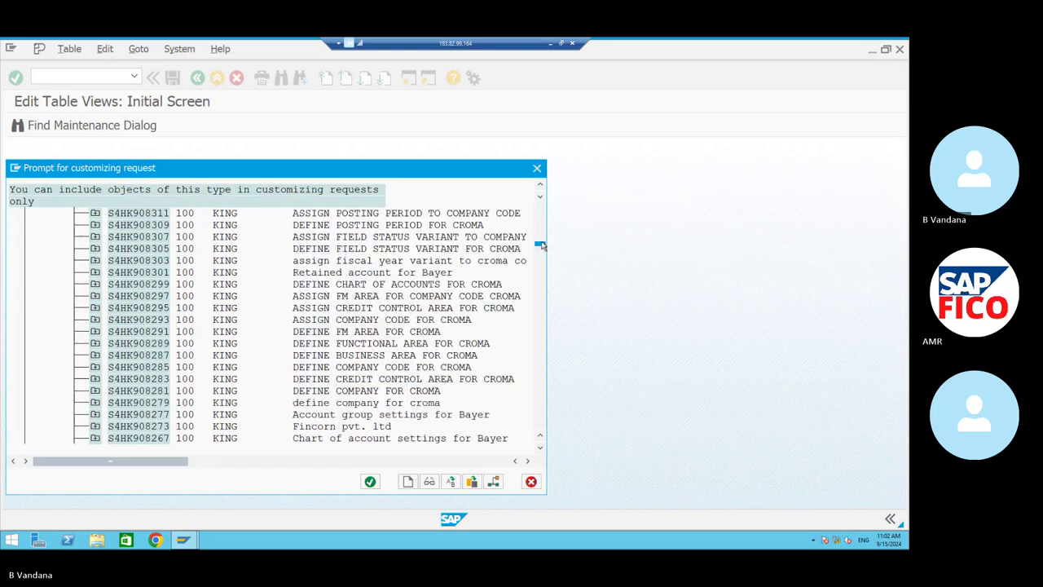
drag(541, 244, 541, 254)
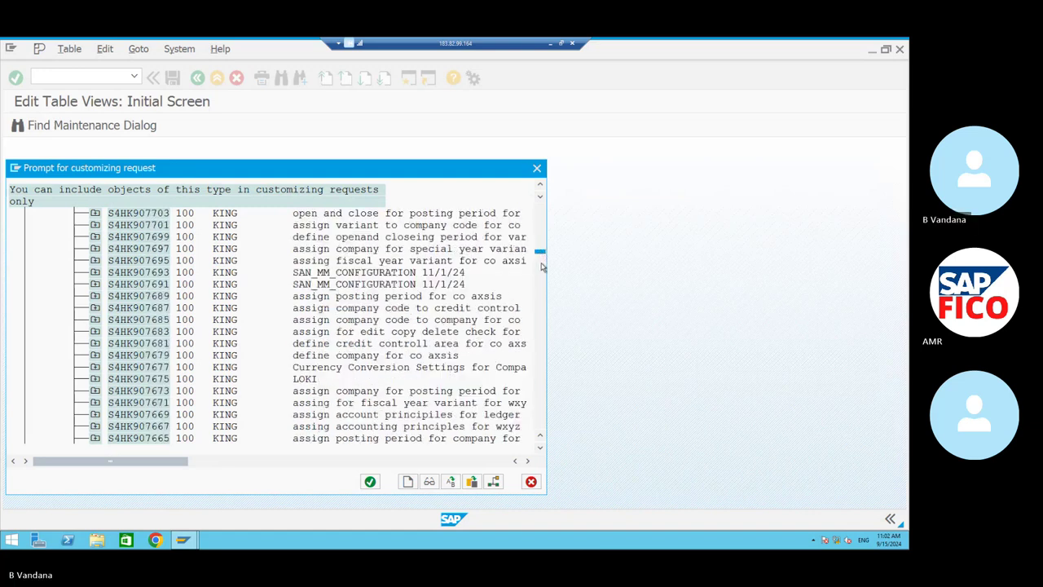
click(541, 264)
click(541, 265)
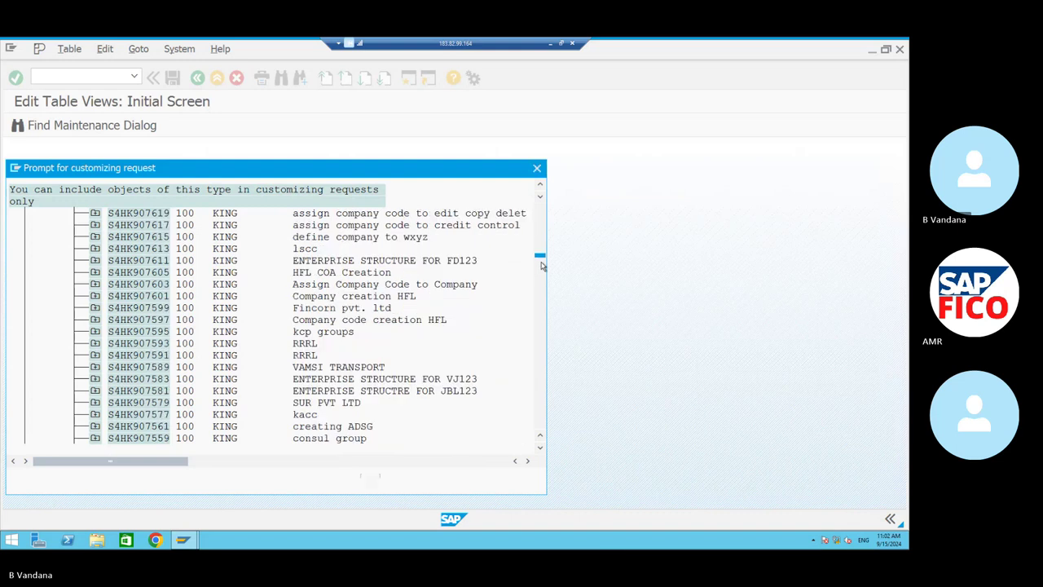
click(541, 265)
click(541, 265)
click(539, 279)
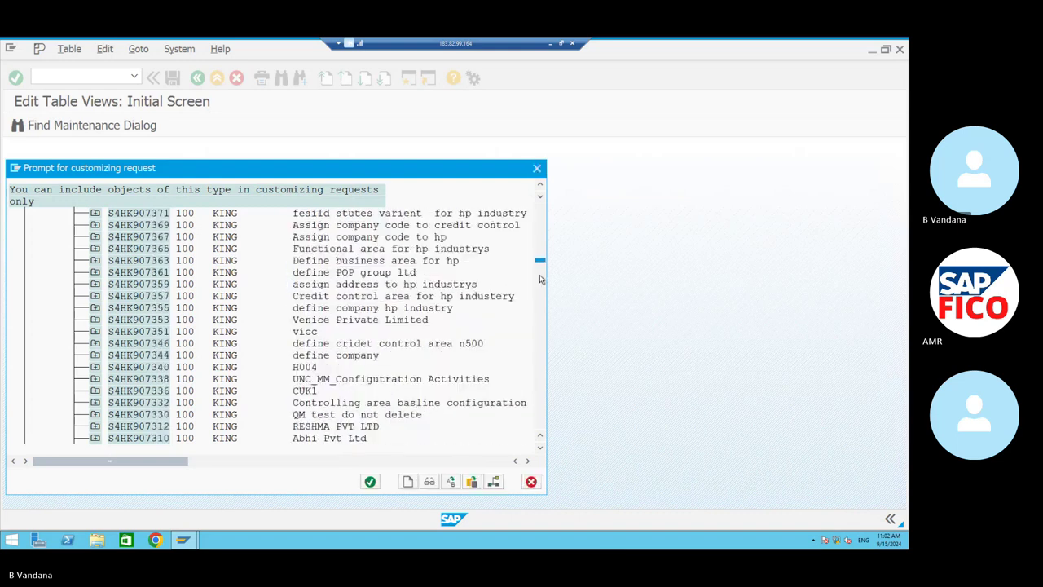
click(539, 280)
click(539, 280)
click(540, 279)
click(540, 279)
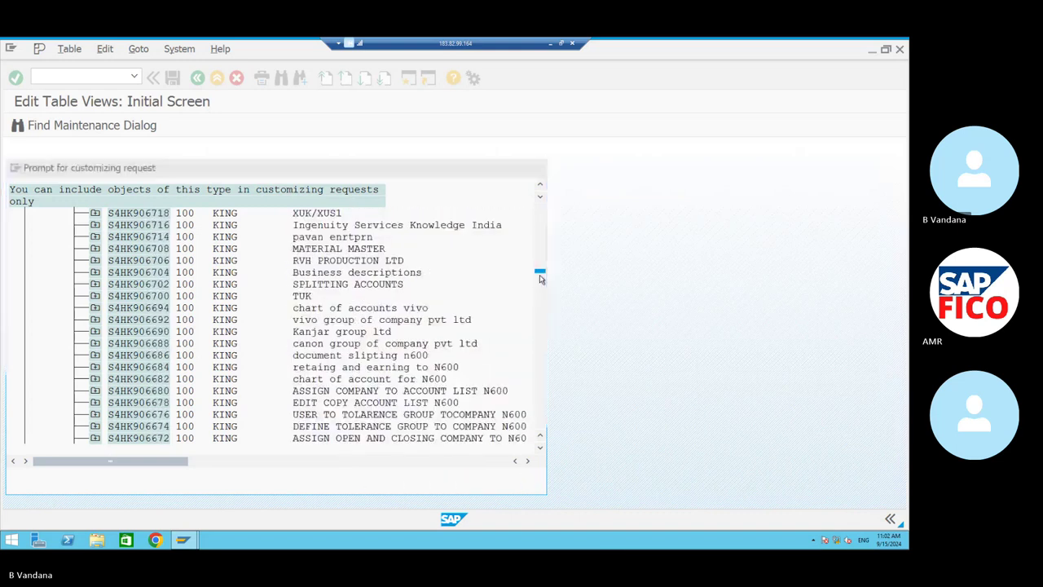
click(539, 279)
click(543, 291)
click(543, 291)
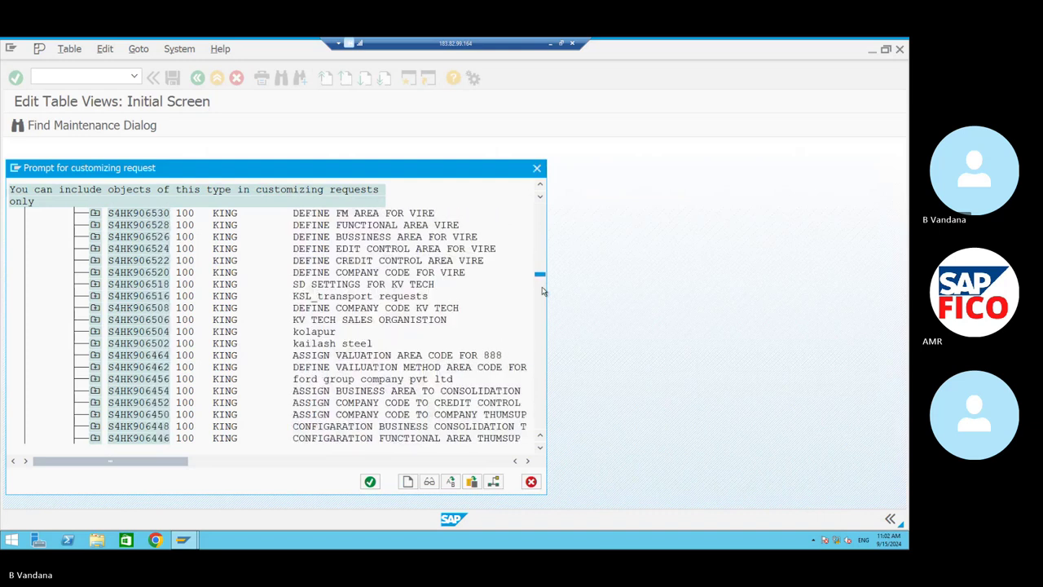
click(543, 291)
click(542, 290)
click(543, 291)
click(543, 291)
click(542, 291)
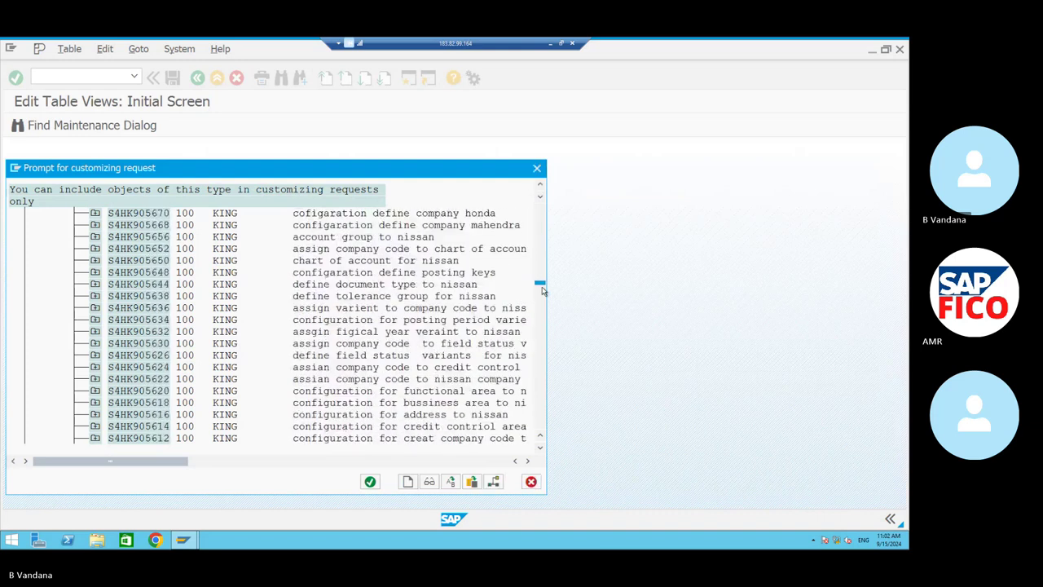
click(543, 314)
click(544, 313)
click(543, 314)
click(543, 314)
click(544, 314)
click(543, 313)
click(544, 314)
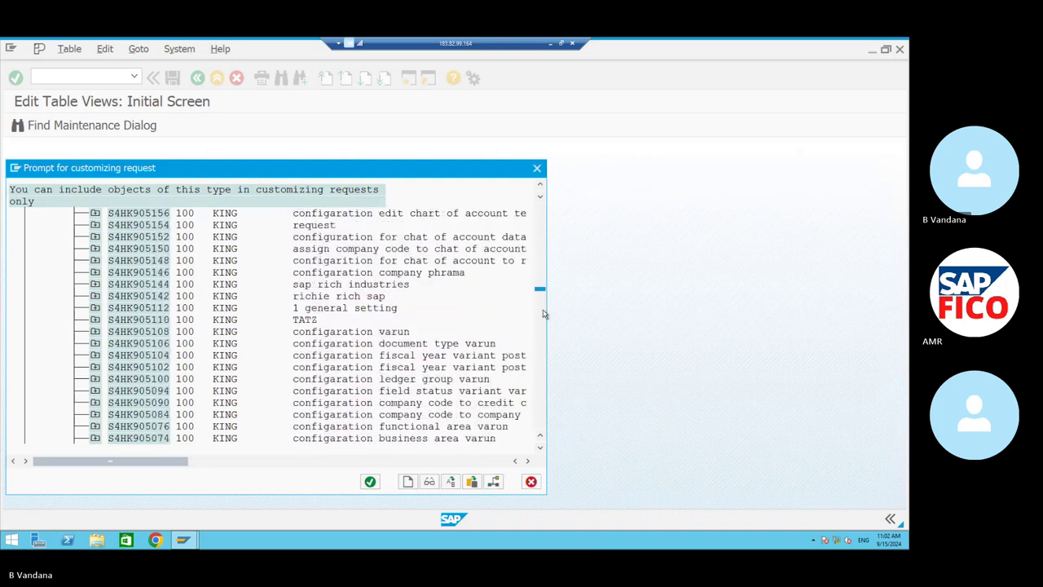
click(543, 313)
click(543, 314)
click(538, 335)
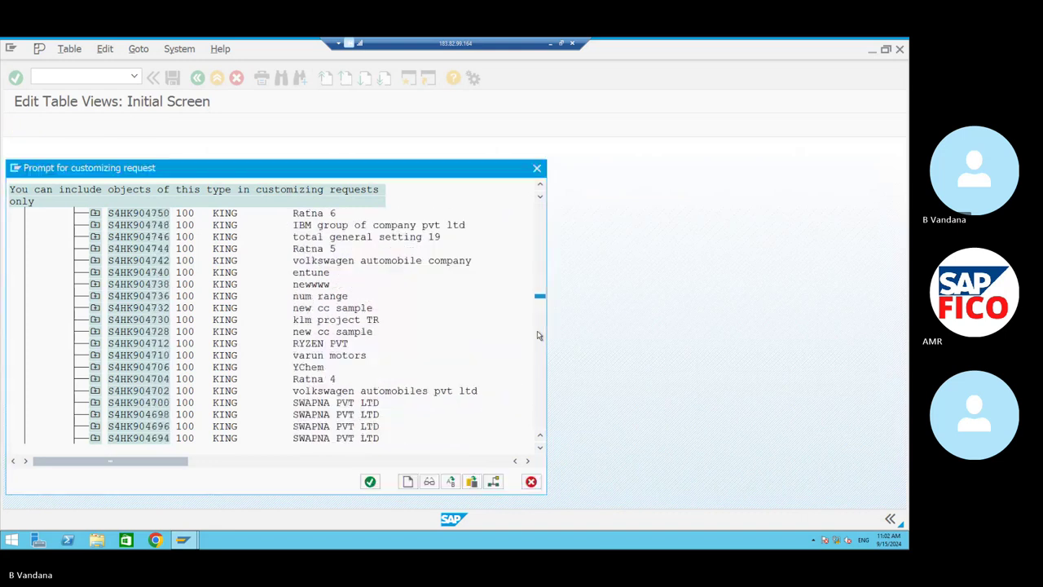
click(538, 335)
click(538, 335)
click(538, 335)
click(539, 335)
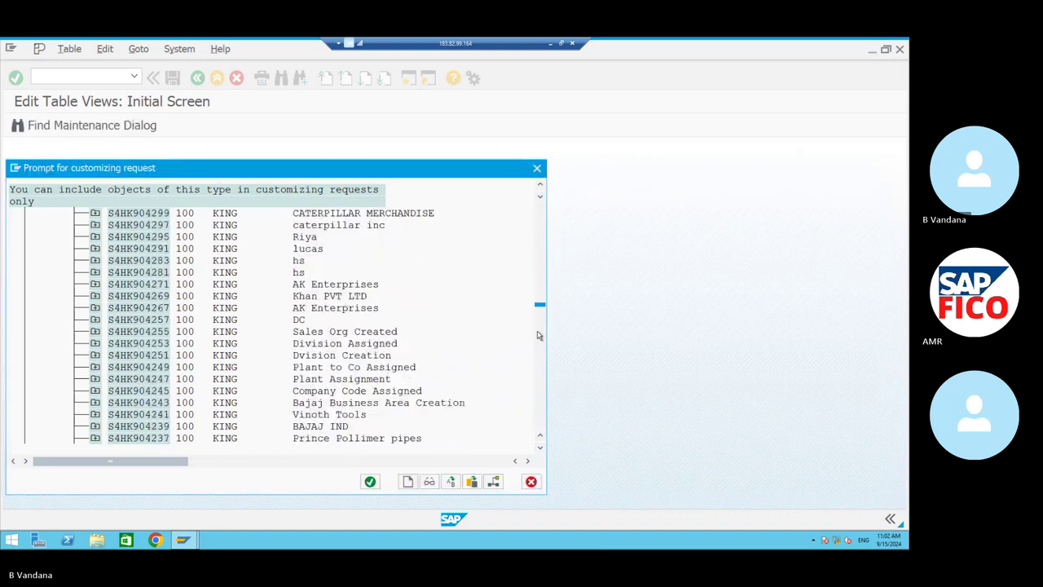
click(538, 335)
click(538, 335)
click(540, 353)
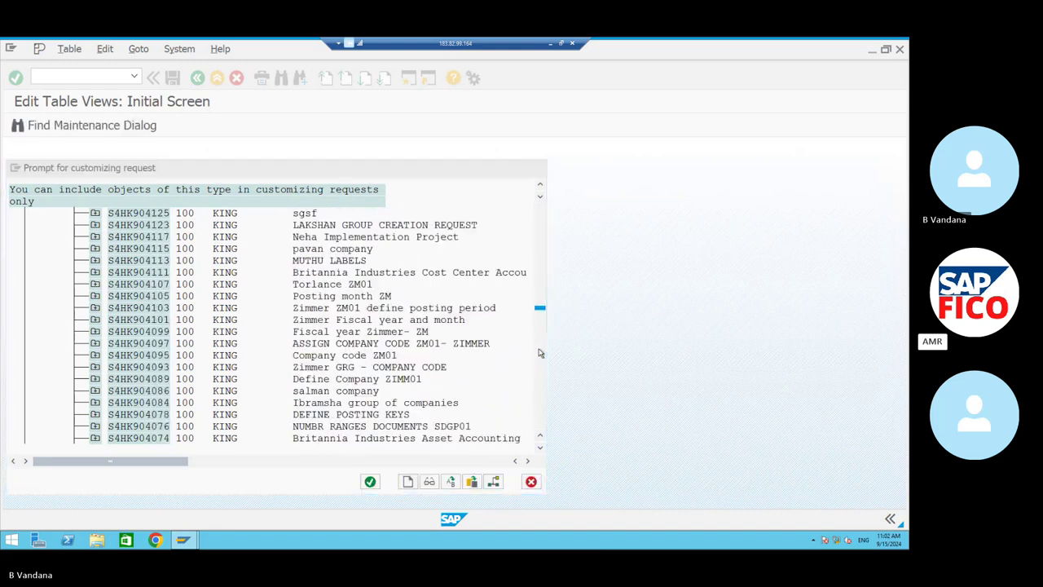
click(540, 353)
click(539, 353)
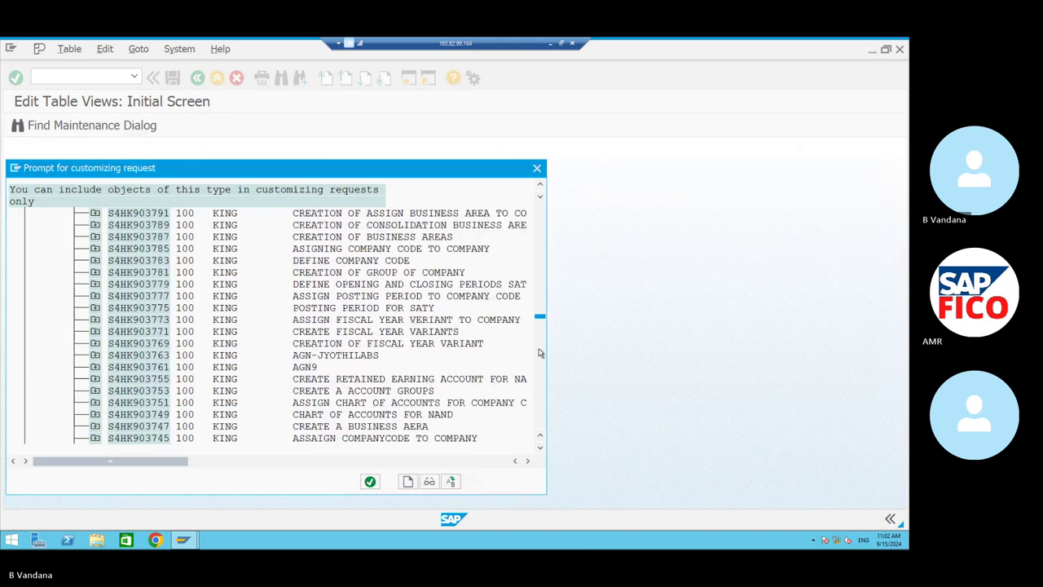
click(539, 352)
click(540, 353)
click(539, 353)
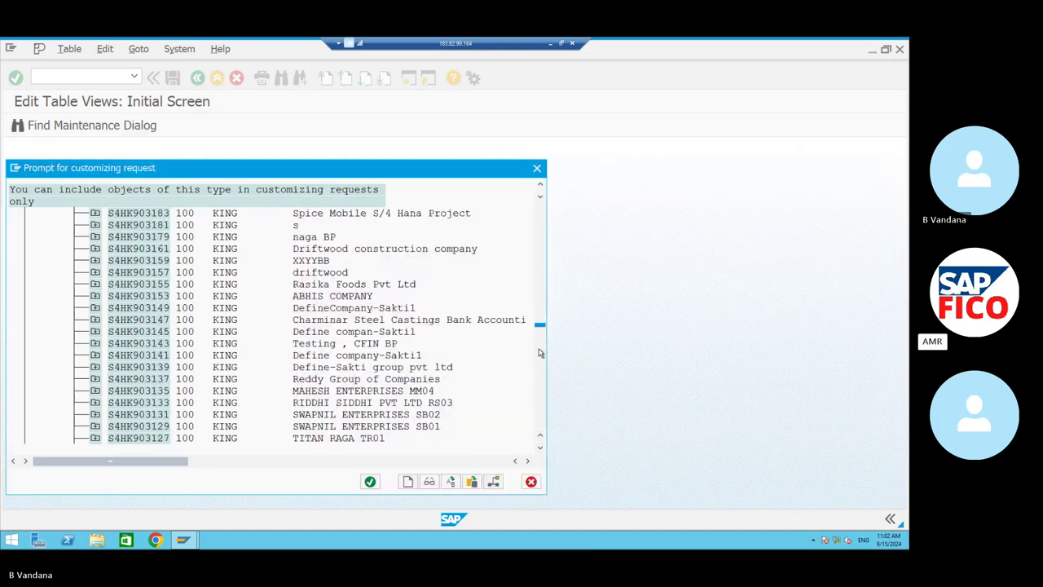
click(539, 353)
click(539, 353)
click(540, 353)
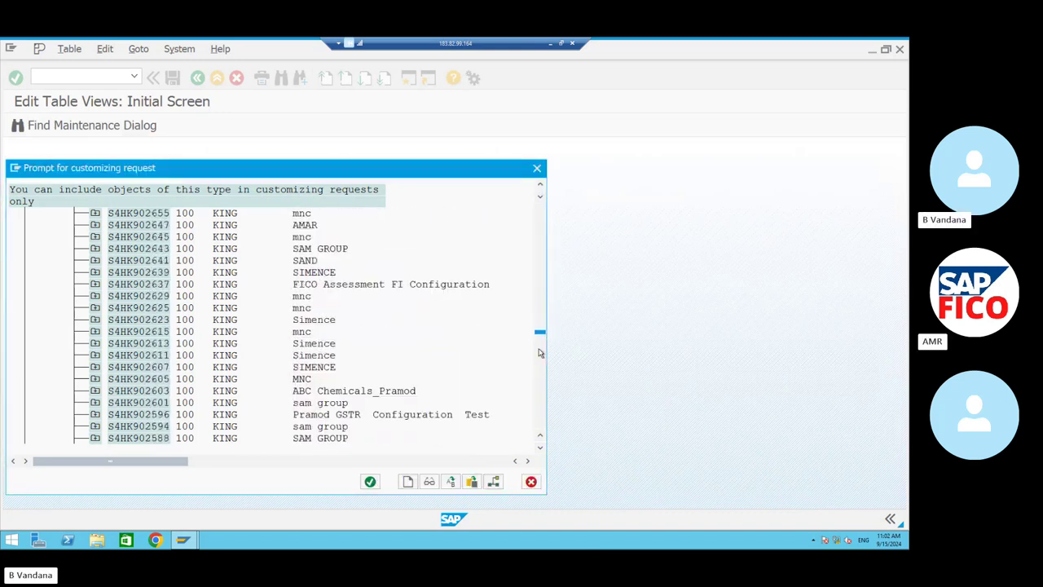
click(540, 353)
click(540, 353)
click(539, 353)
click(540, 353)
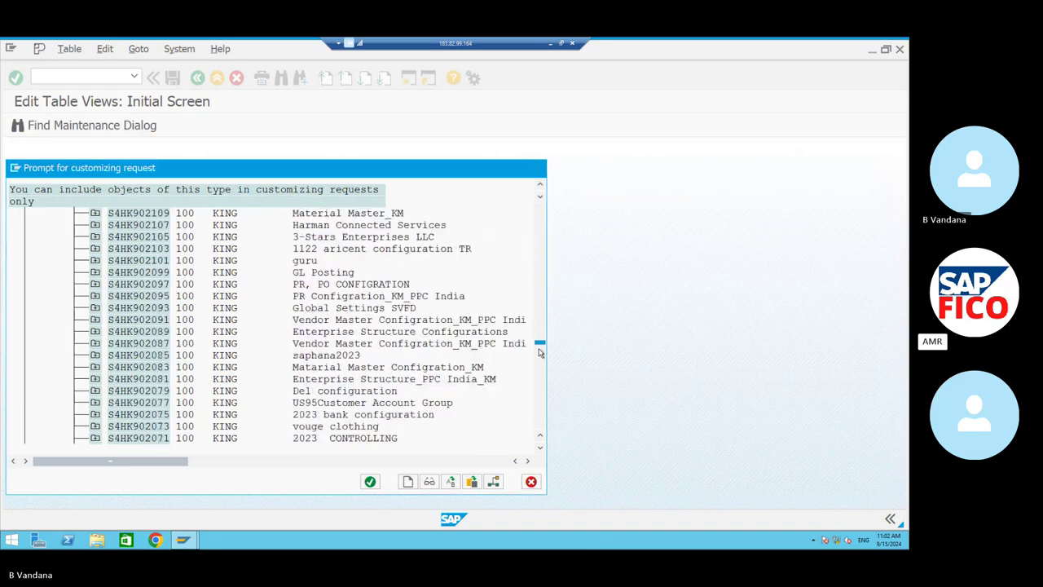
click(540, 352)
click(542, 382)
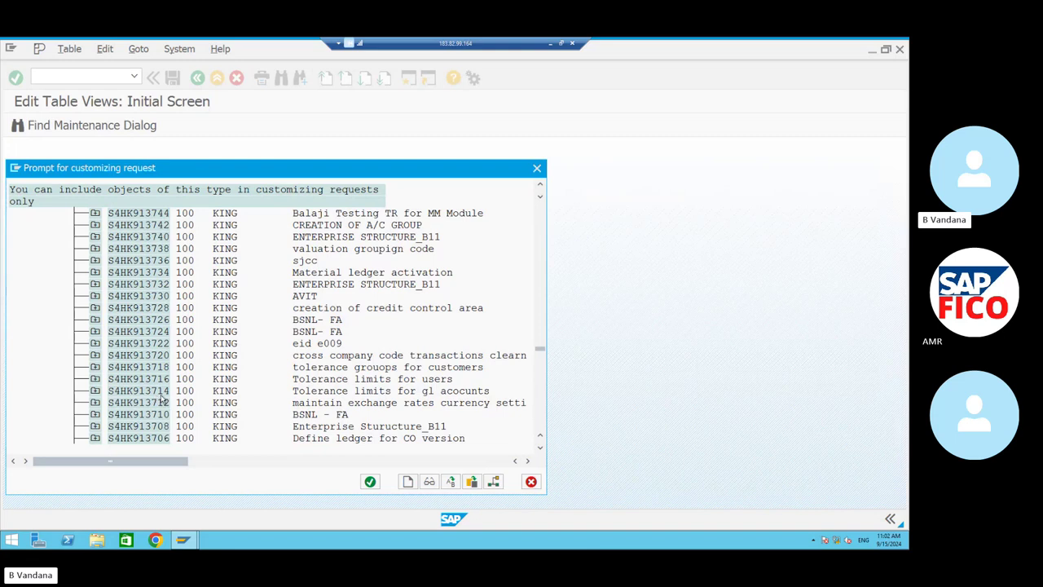
Examine the older requests under the ZQA target and return to the newest ones, closing the list without choosing a request.
click(538, 379)
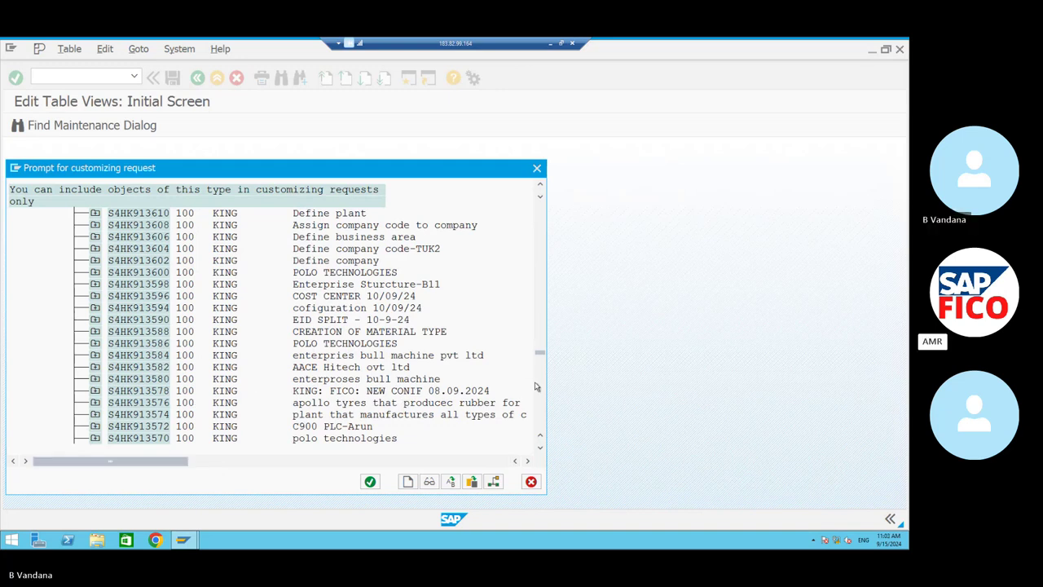
scroll(540, 384, down, 20)
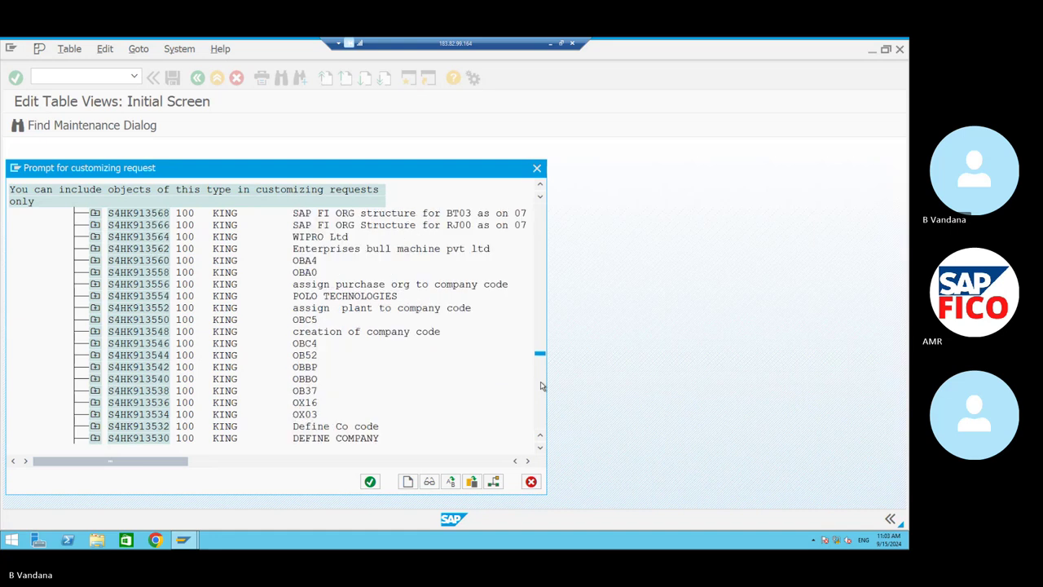
scroll(542, 386, down, 6)
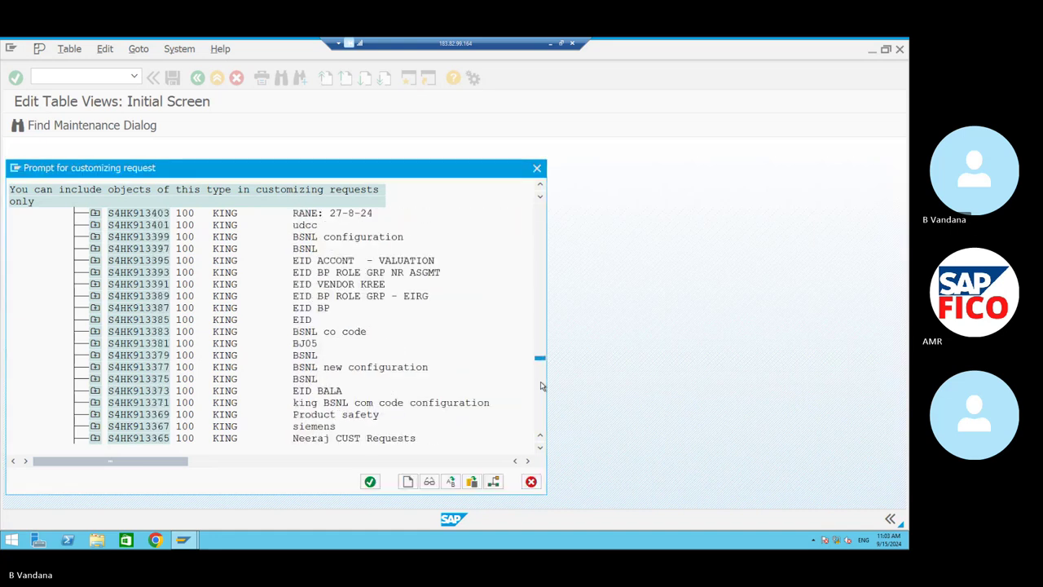
scroll(542, 385, down, 6)
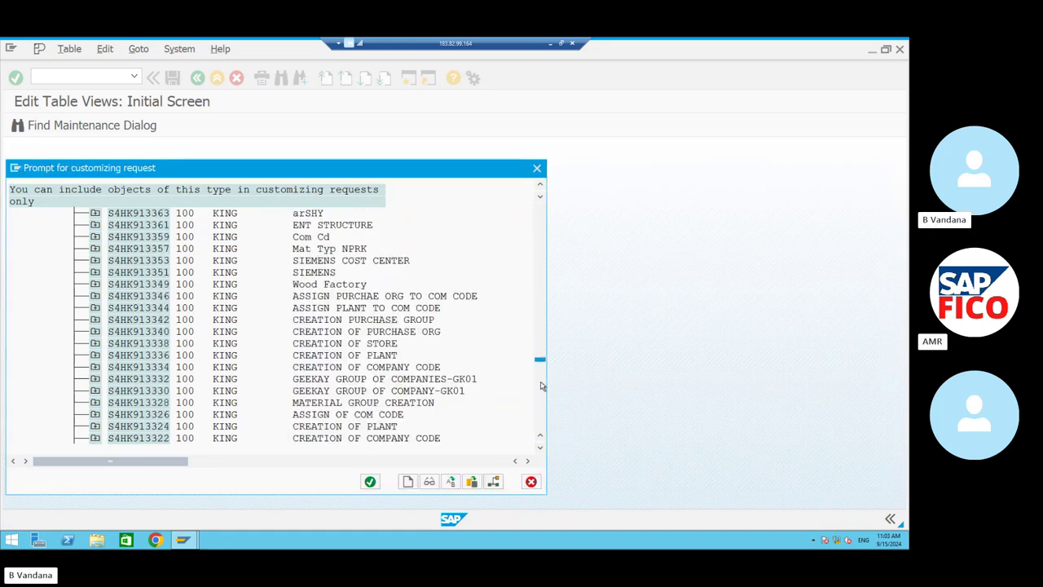
scroll(542, 386, down, 20)
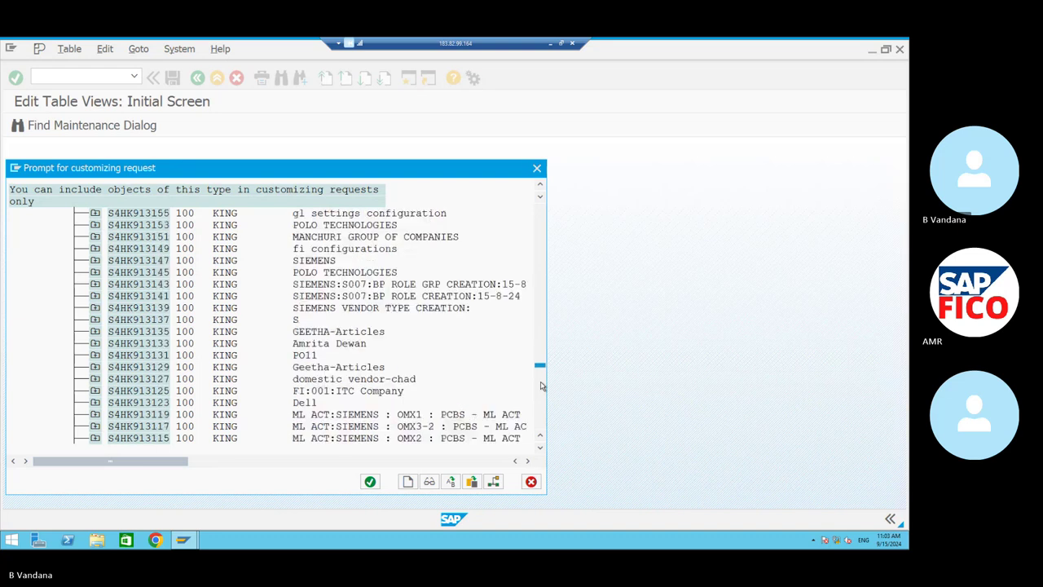
scroll(541, 385, down, 12)
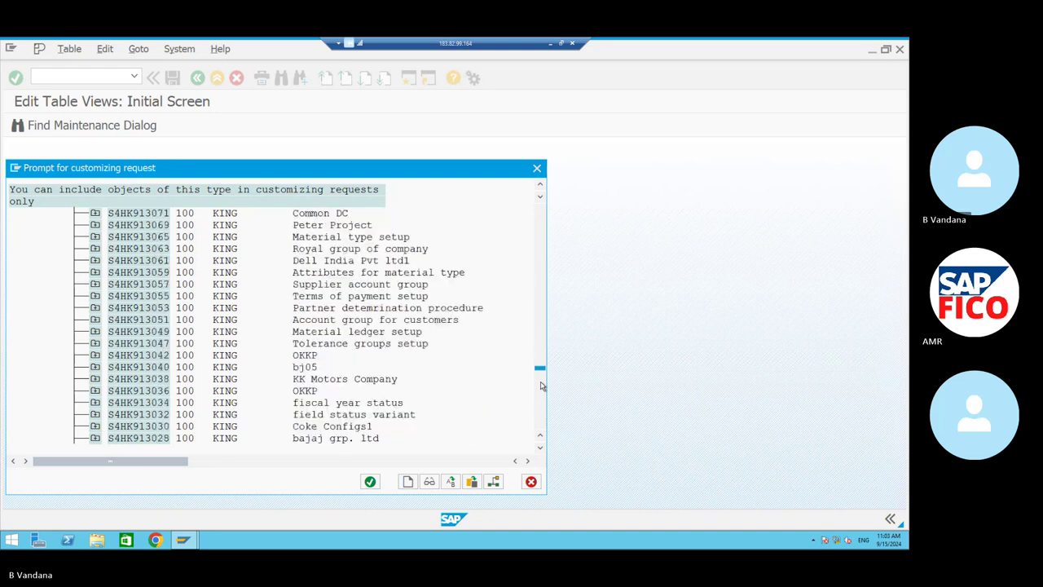
scroll(542, 385, down, 12)
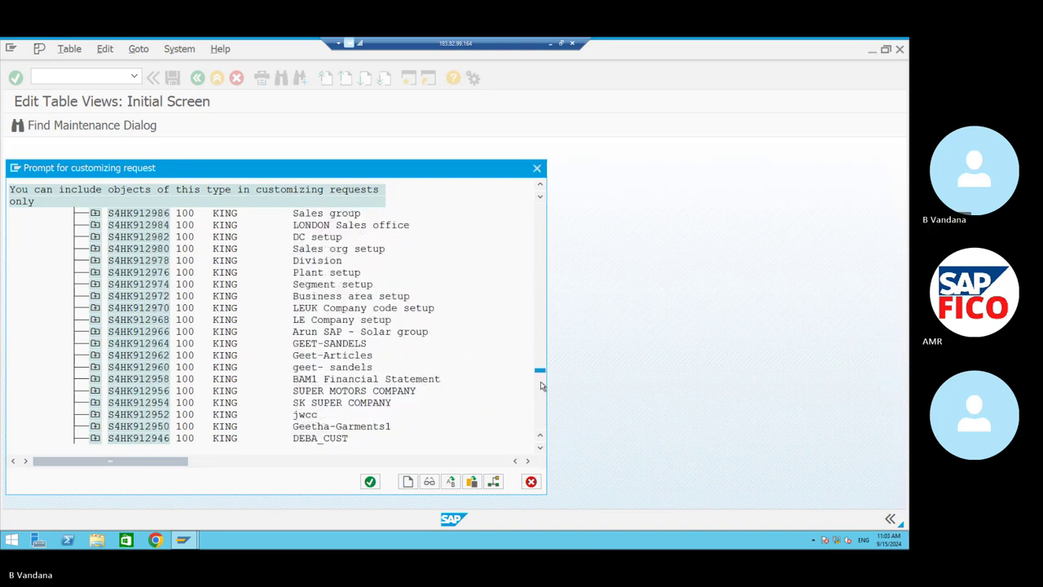
scroll(542, 385, down, 20)
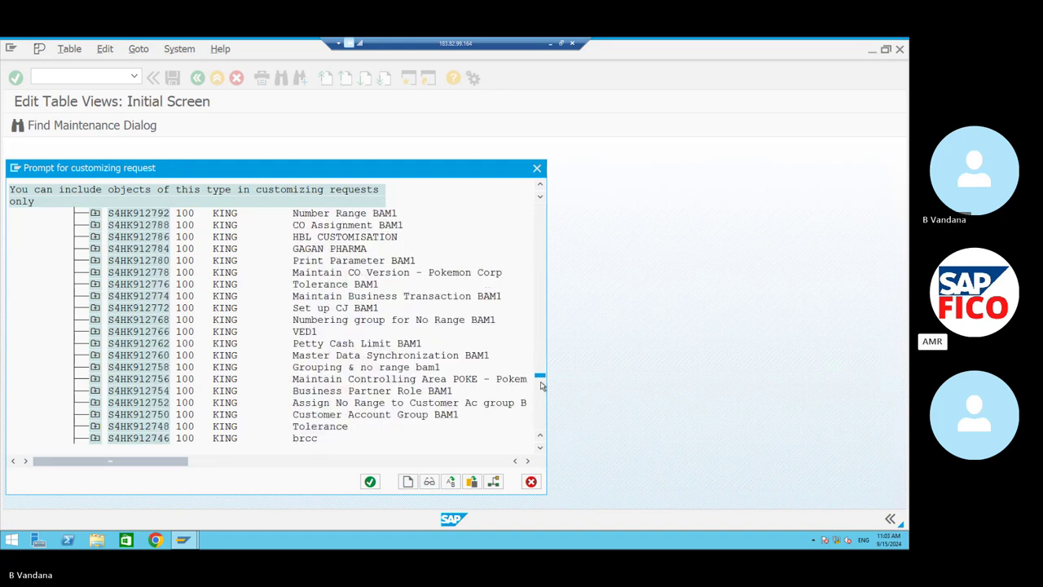
scroll(542, 386, down, 20)
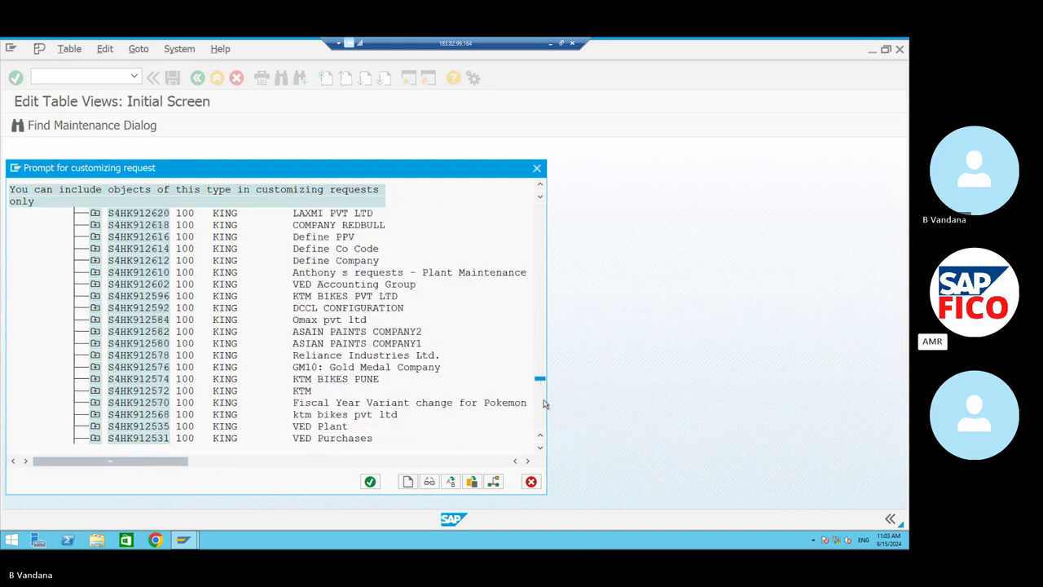
scroll(544, 403, down, 20)
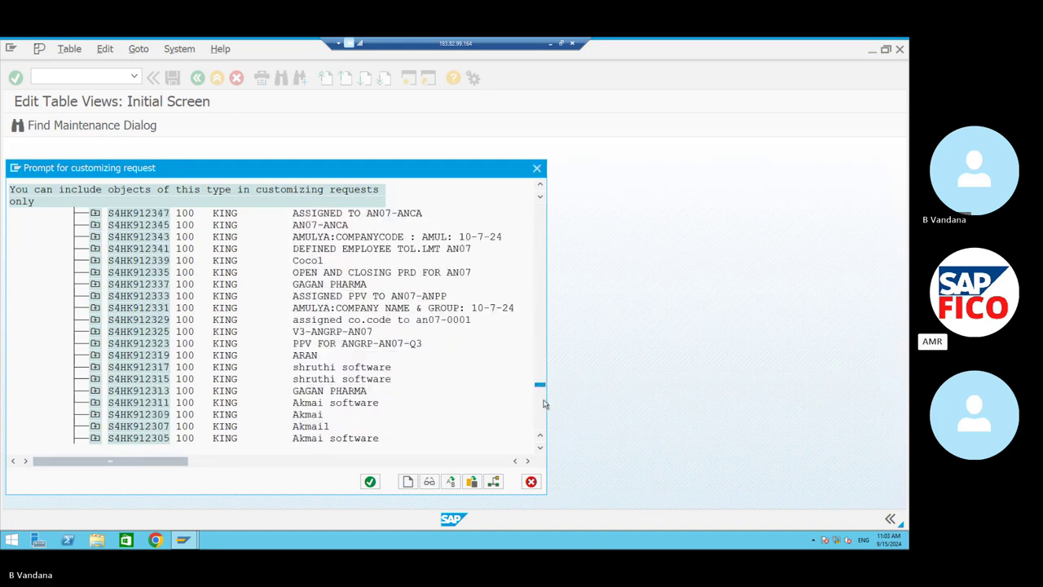
scroll(542, 420, down, 20)
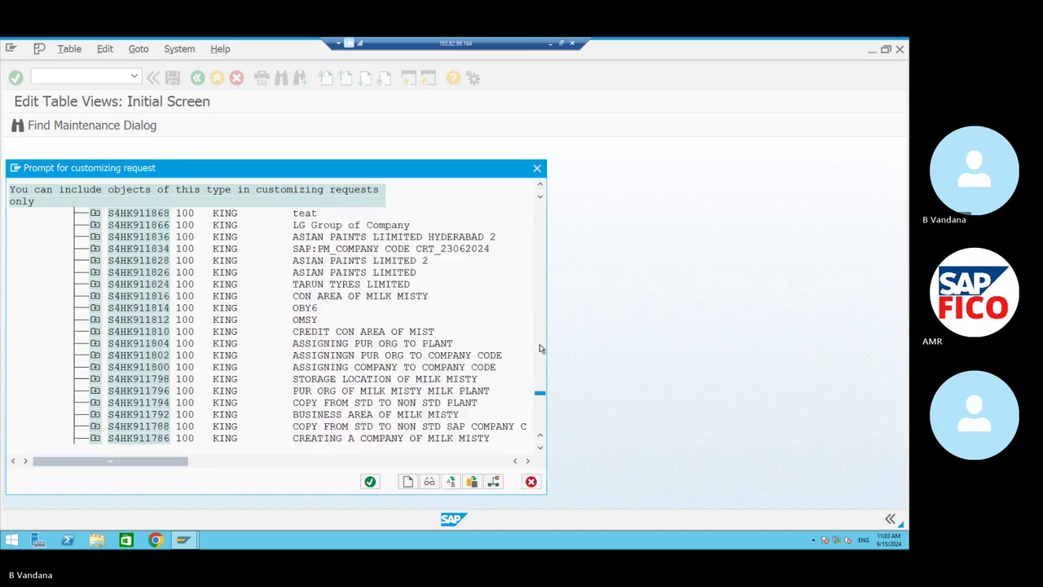
scroll(536, 340, up, 20)
scroll(536, 341, up, 20)
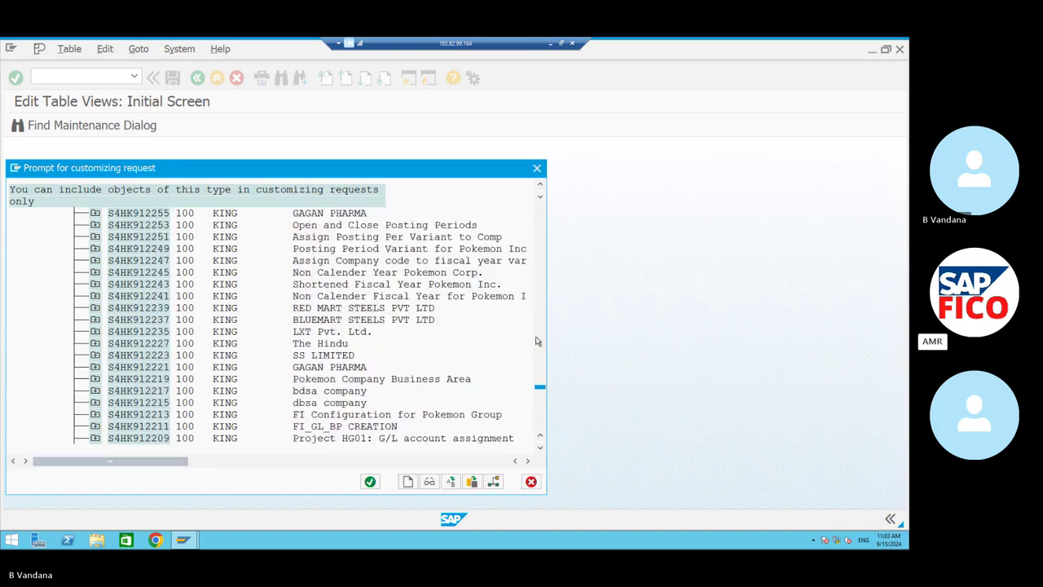
scroll(537, 340, up, 20)
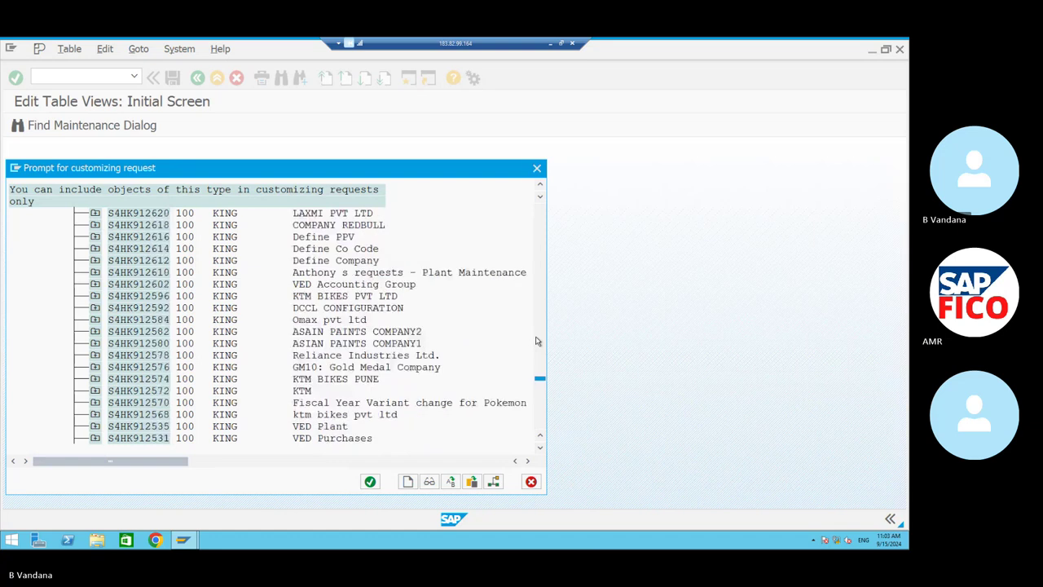
scroll(536, 340, up, 20)
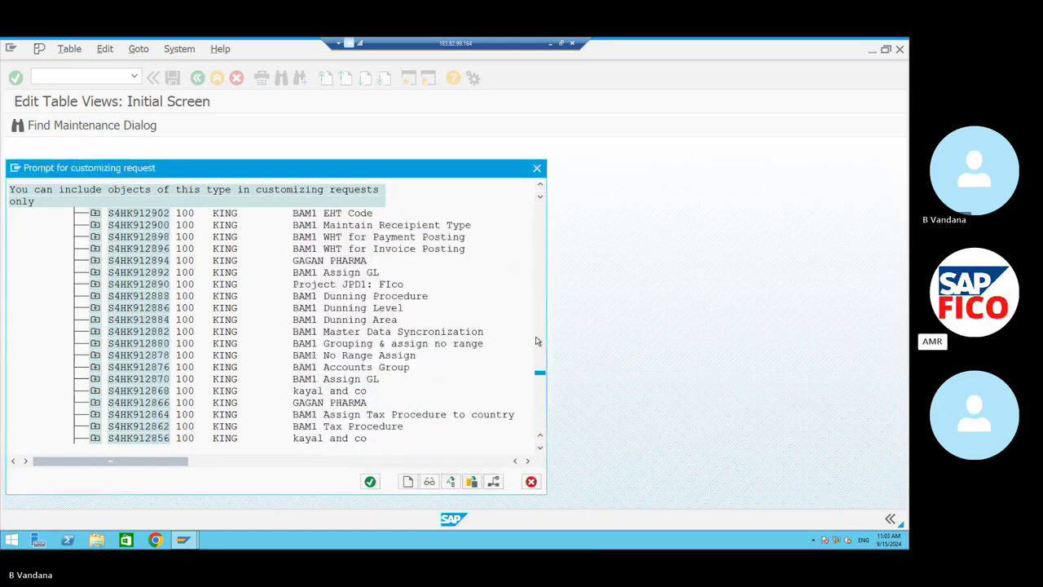
scroll(541, 340, up, 15)
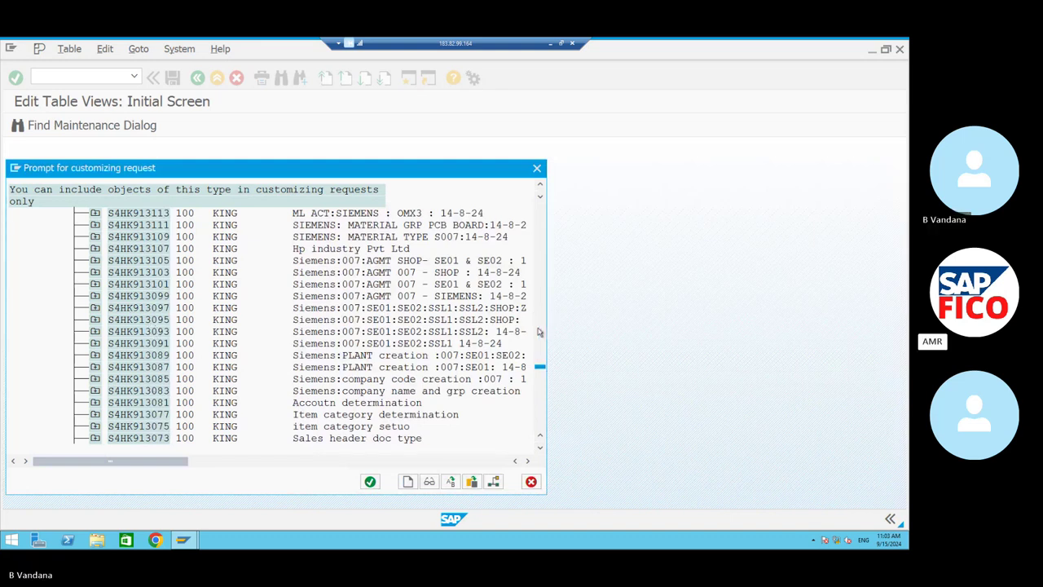
scroll(538, 332, up, 20)
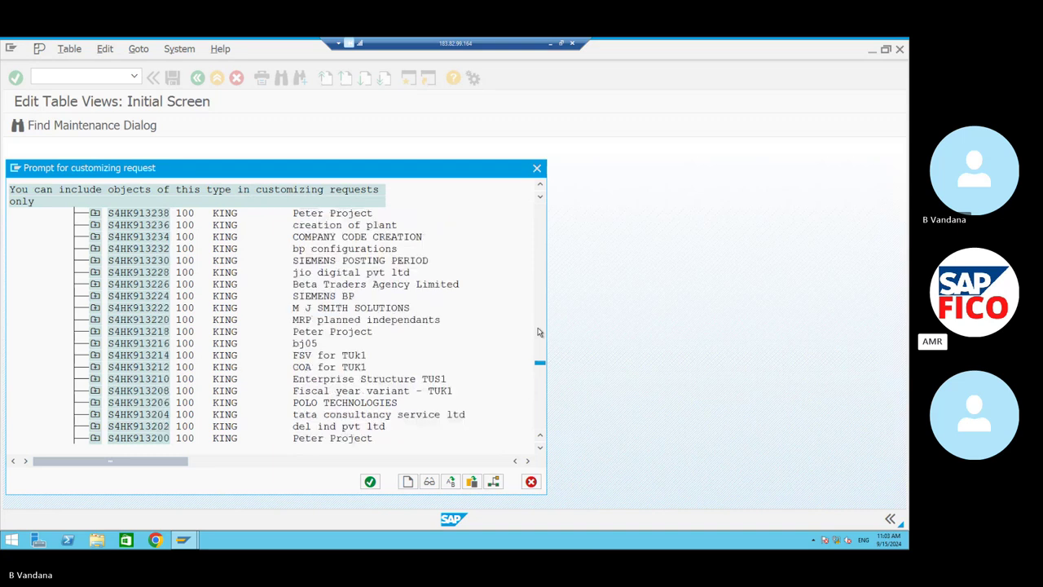
scroll(538, 331, up, 20)
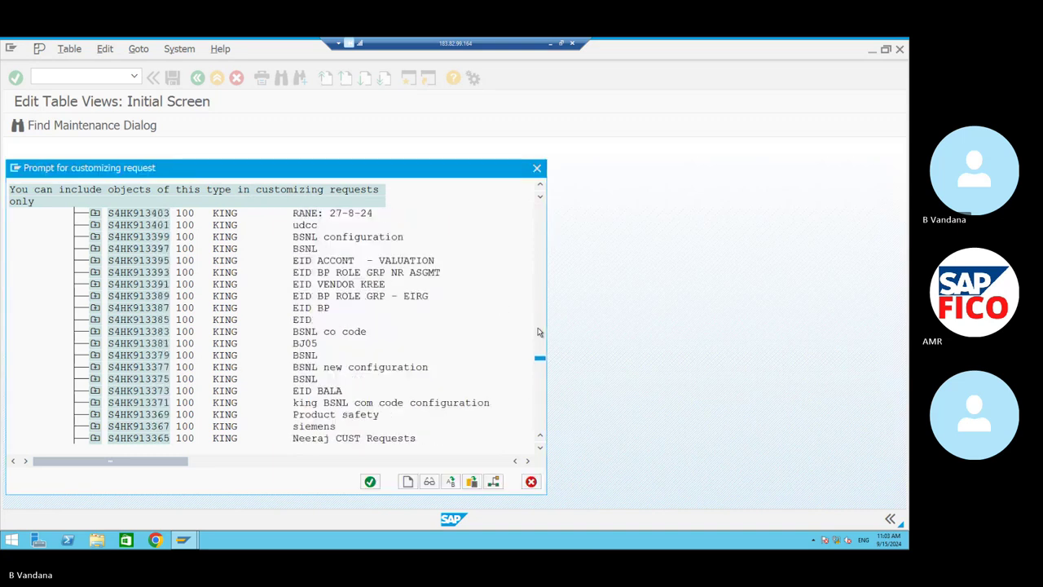
scroll(539, 332, up, 20)
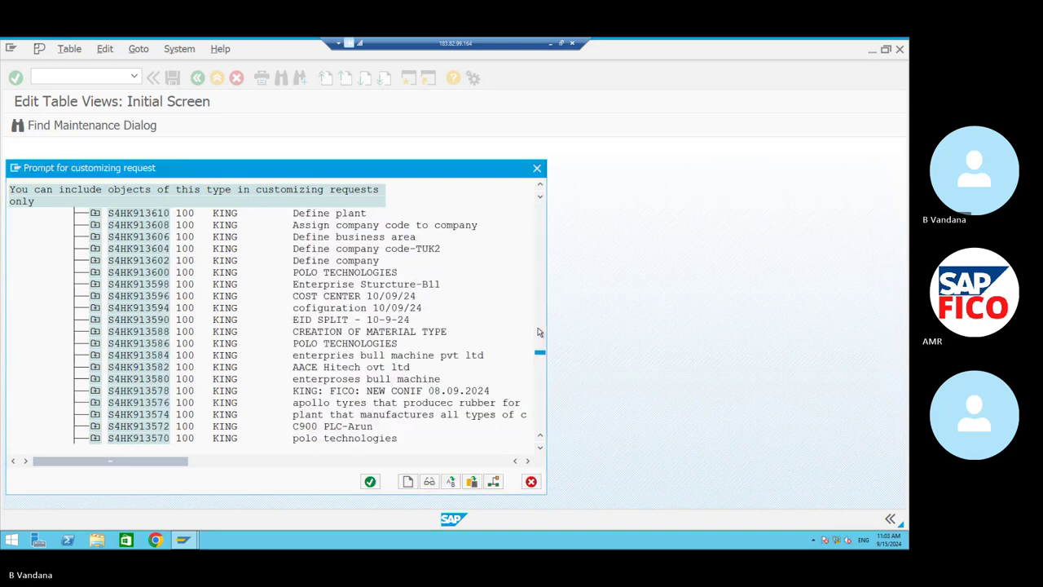
scroll(539, 331, up, 20)
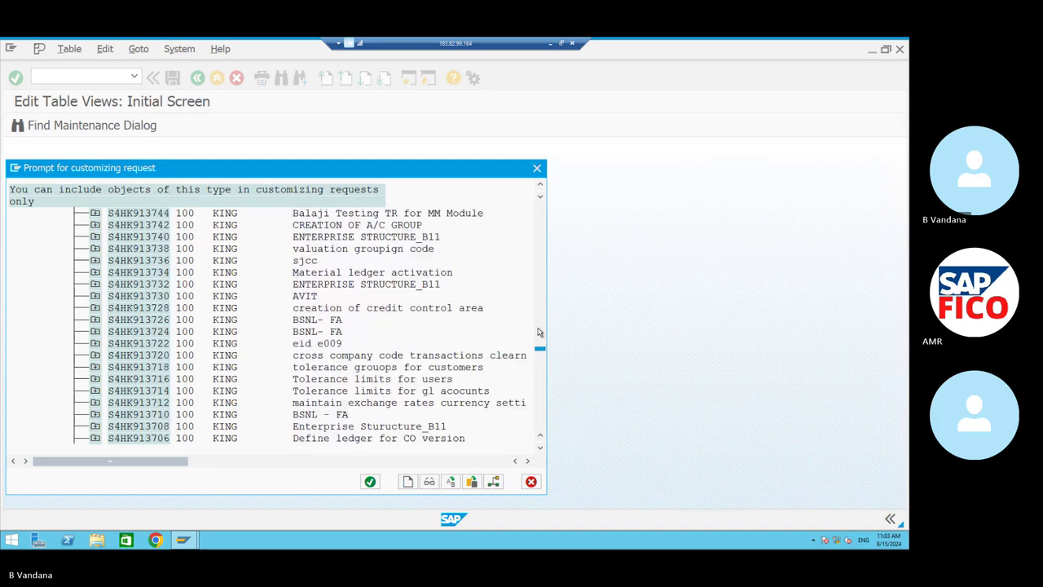
scroll(538, 332, up, 7)
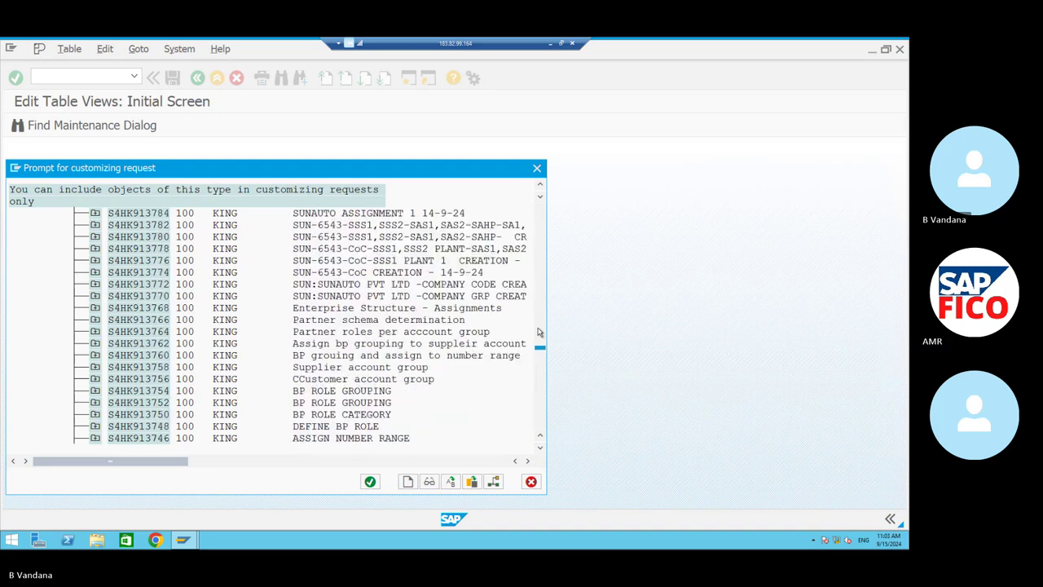
scroll(539, 331, up, 7)
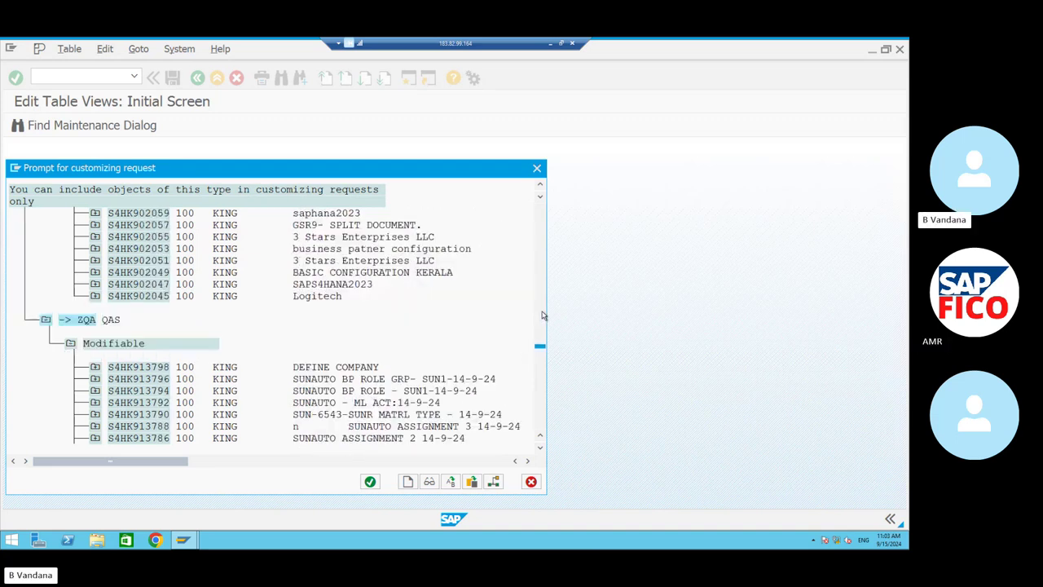
scroll(543, 316, up, 6)
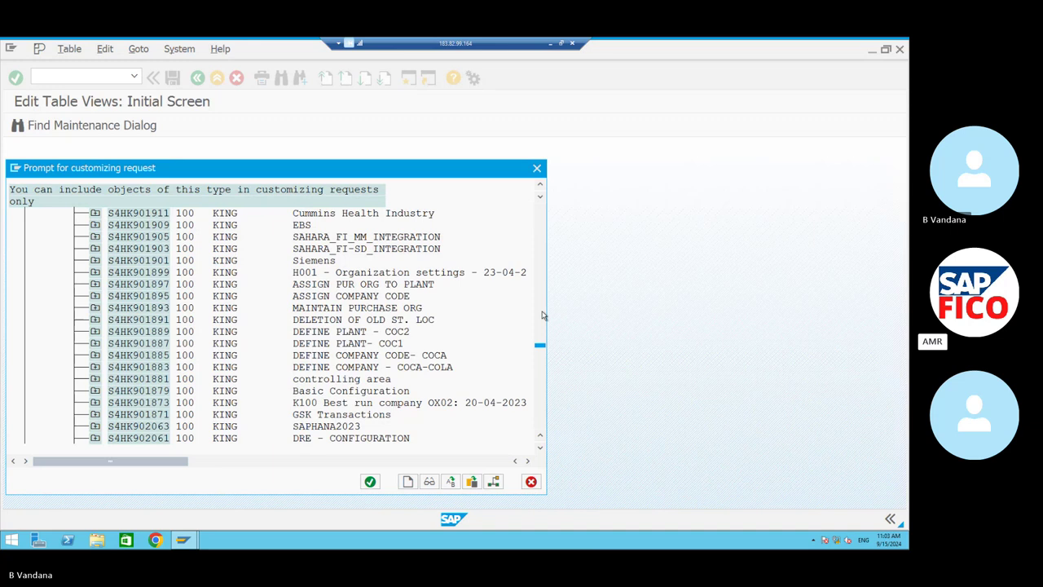
drag(540, 348, 540, 358)
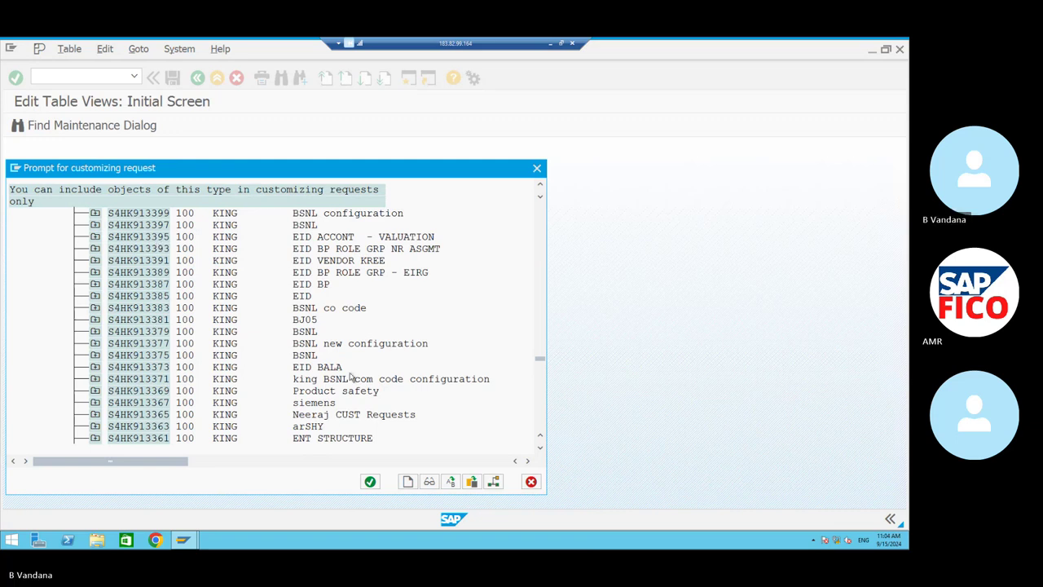
click(537, 168)
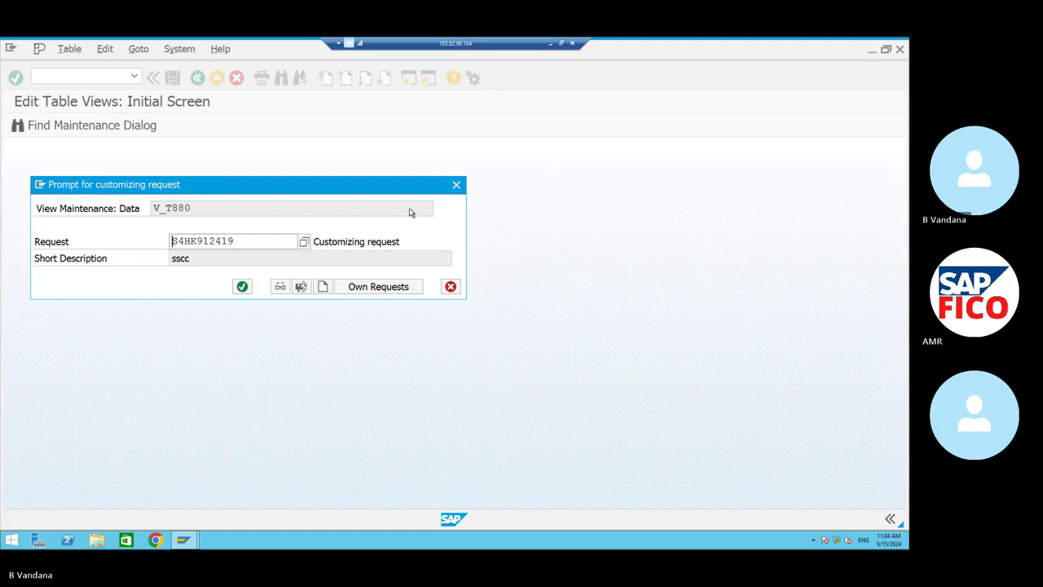
Create a new customizing request with the short description DEFINE COMPANY.
click(323, 286)
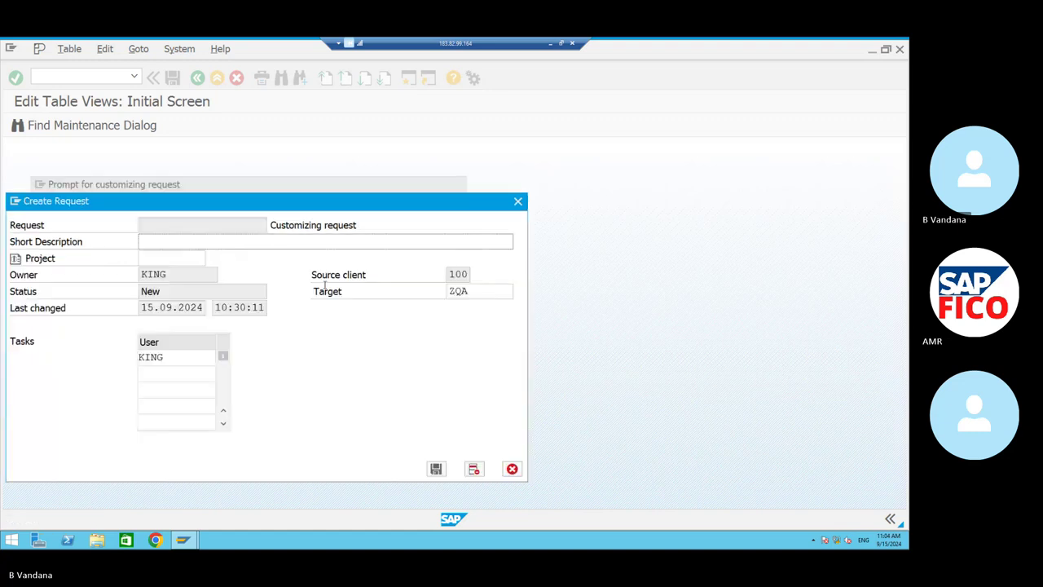
click(270, 240)
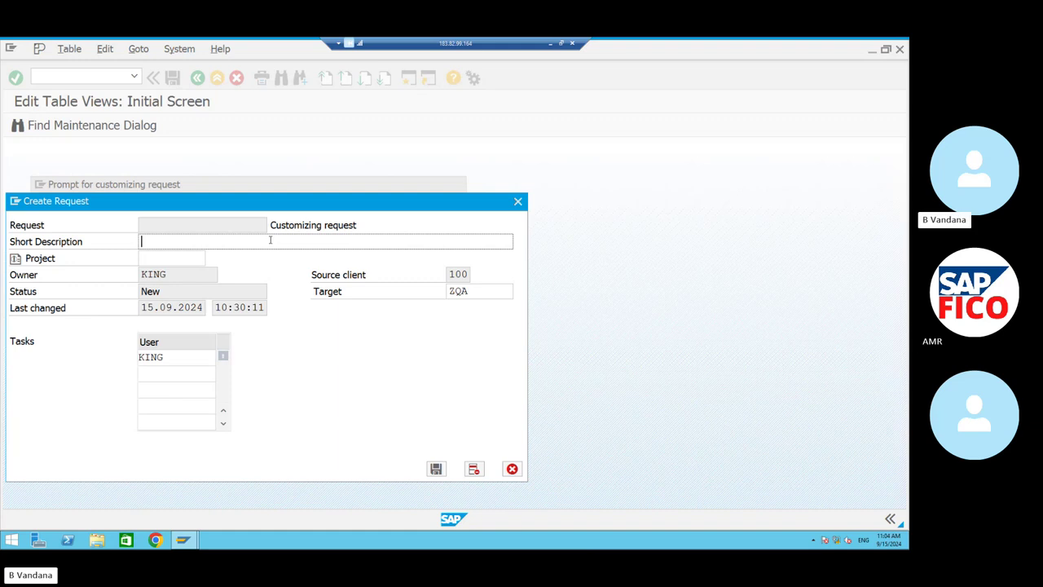
text(DE)
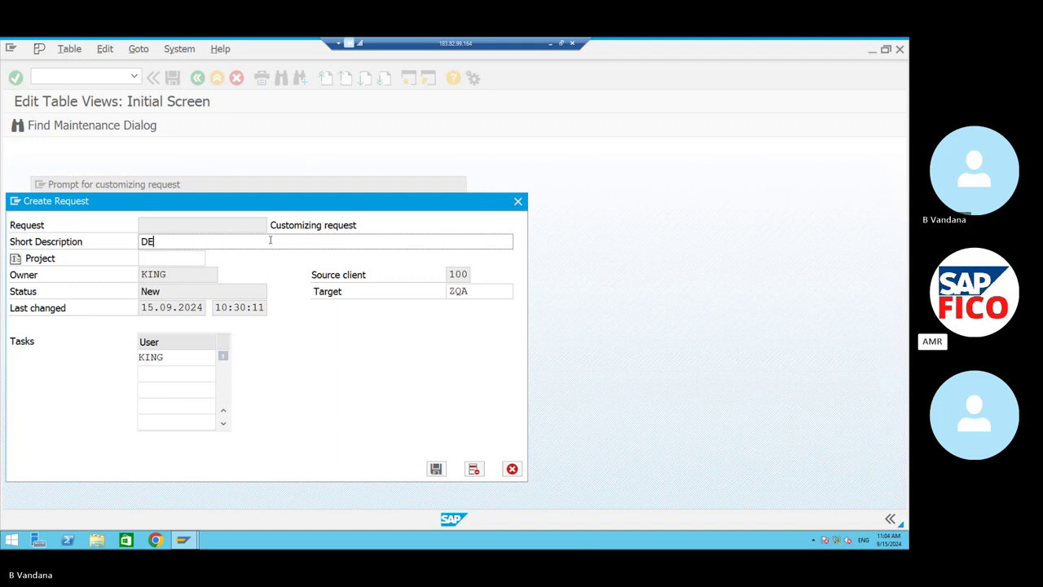
text(FINE )
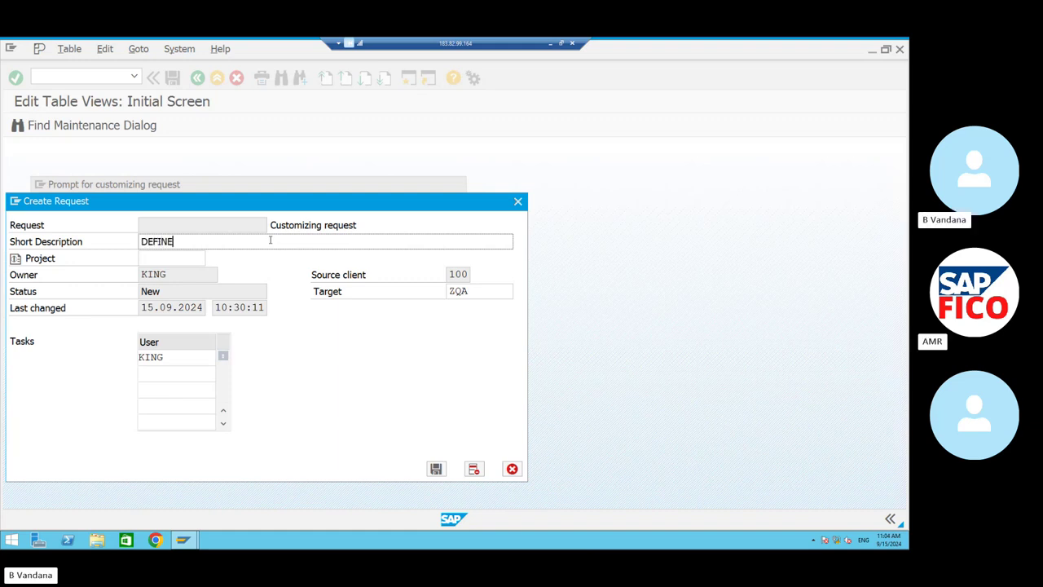
text(COMPA)
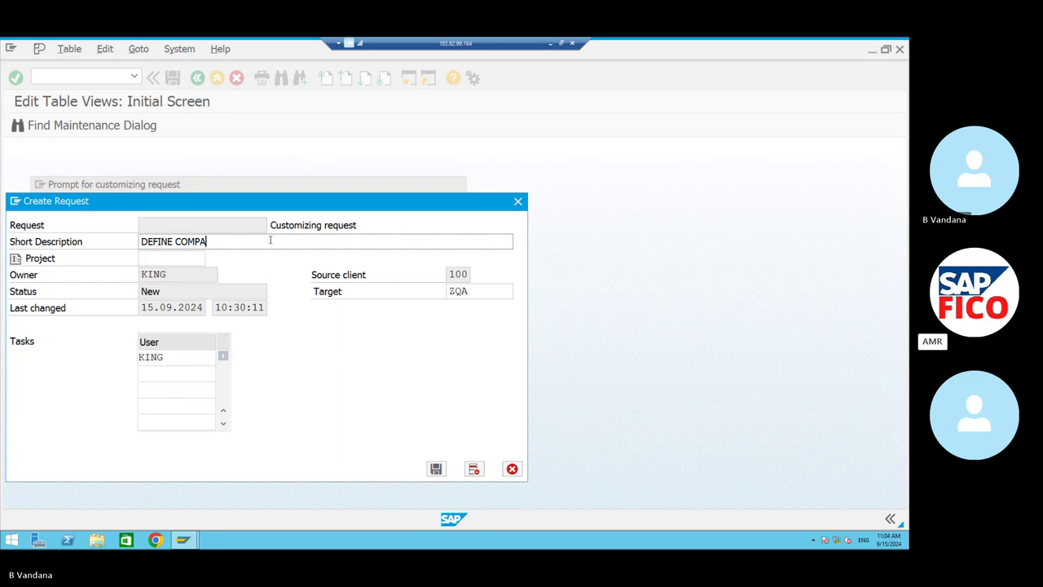
text(NY)
key(Return)
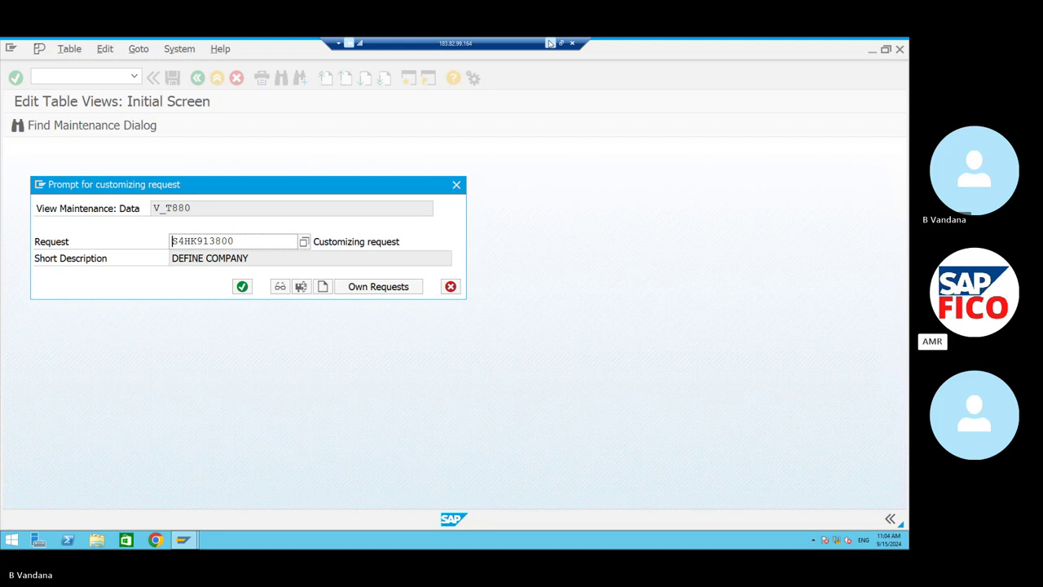
Confirm the DEFINE COMPANY customizing request to save the TRTR company entry under it.
click(550, 43)
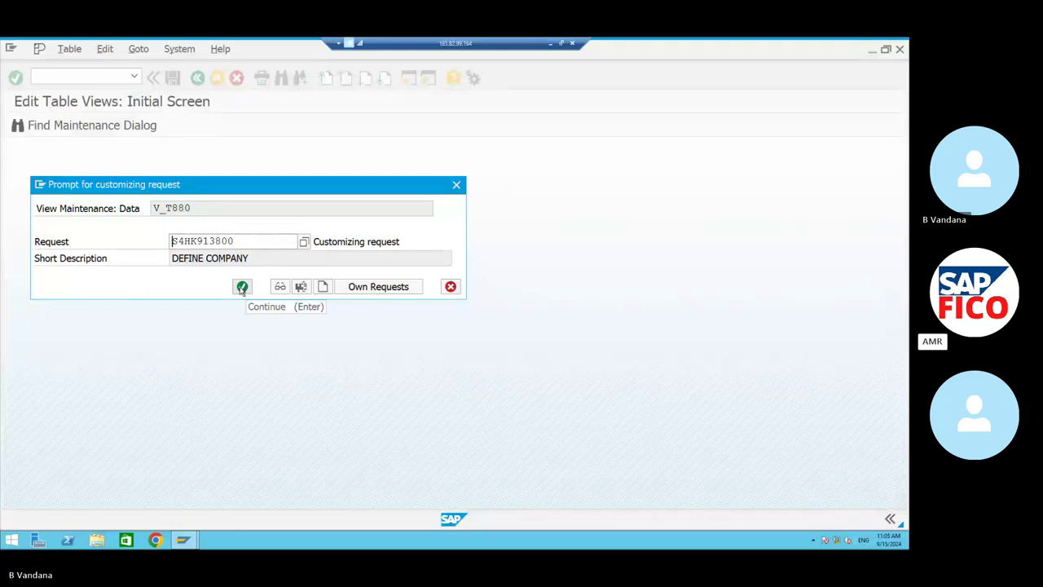
click(242, 287)
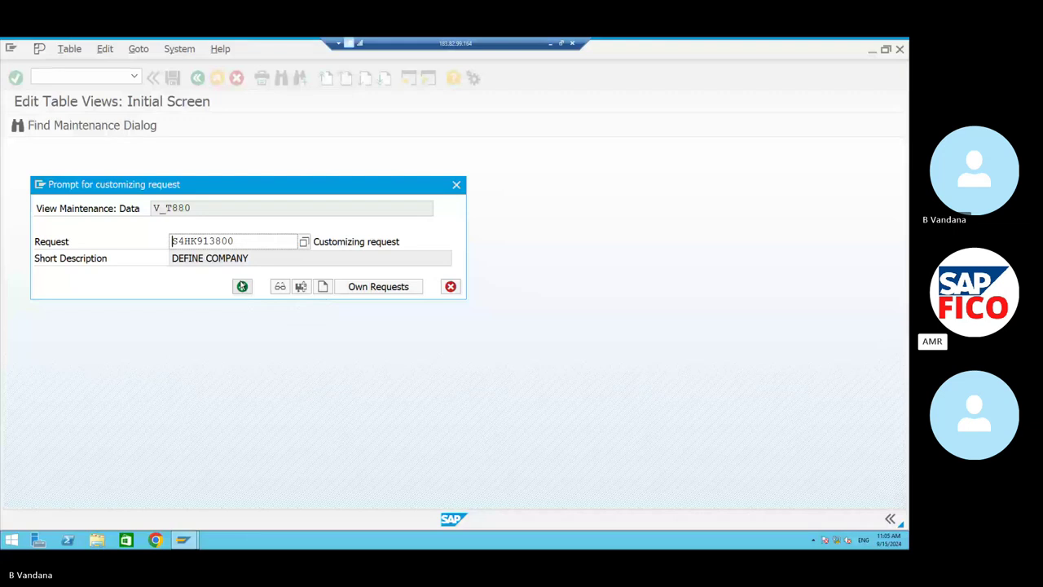
click(242, 286)
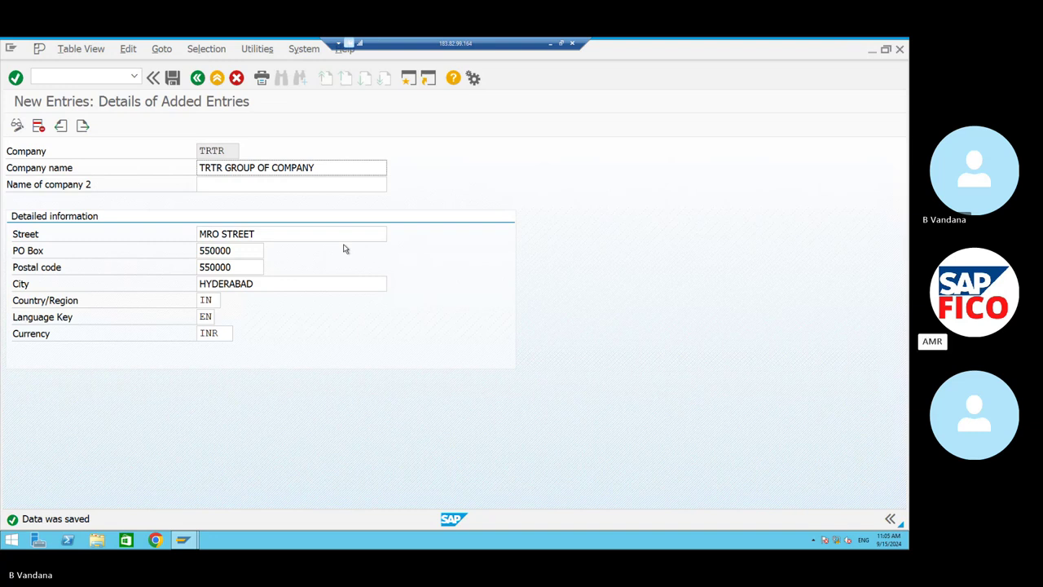
Replace the saved company entry screen with the Transport Organizer by running transaction /NSE10.
click(104, 74)
text(/NFC)
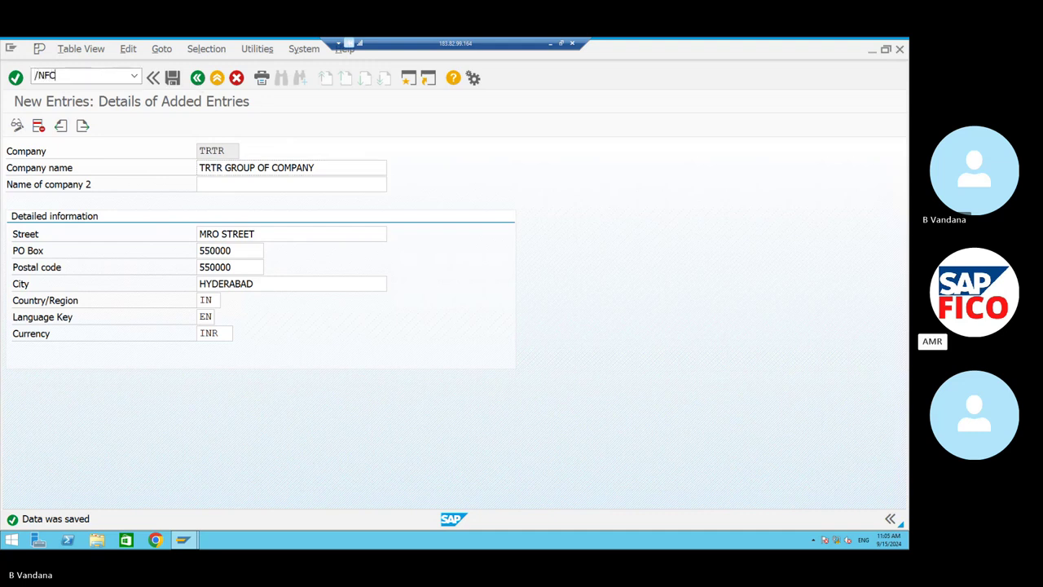
key(BackSpace)
key(BackSpace)
text(SE10)
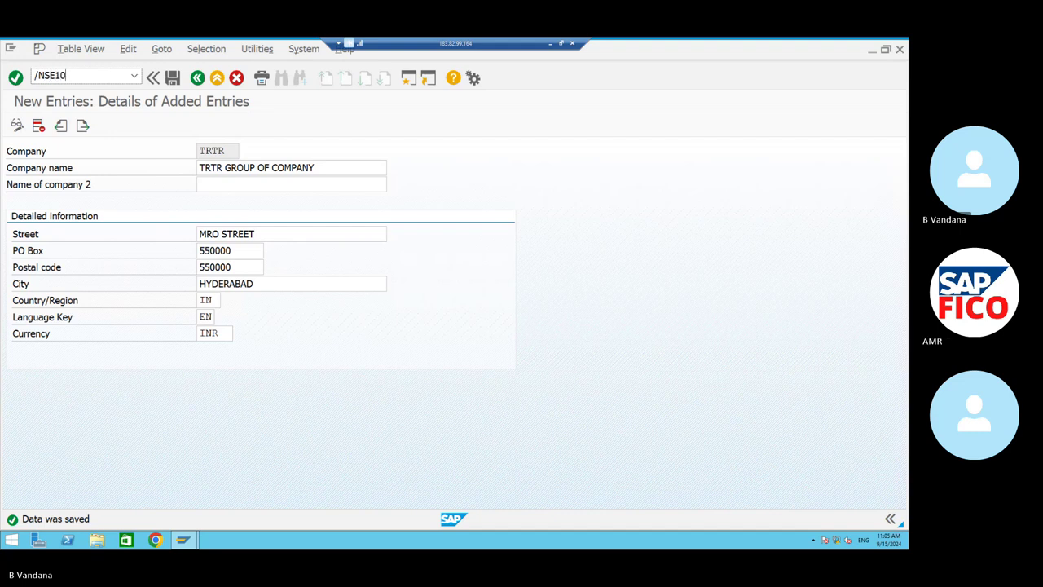
key(Return)
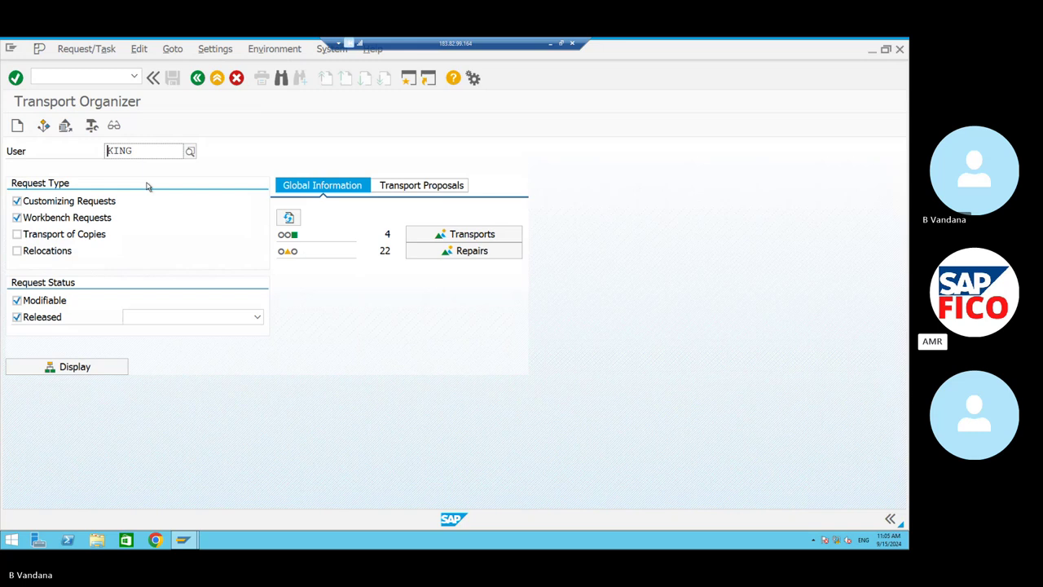
Exclude workbench requests and released requests from the selection, and display the modifiable customizing requests.
click(17, 218)
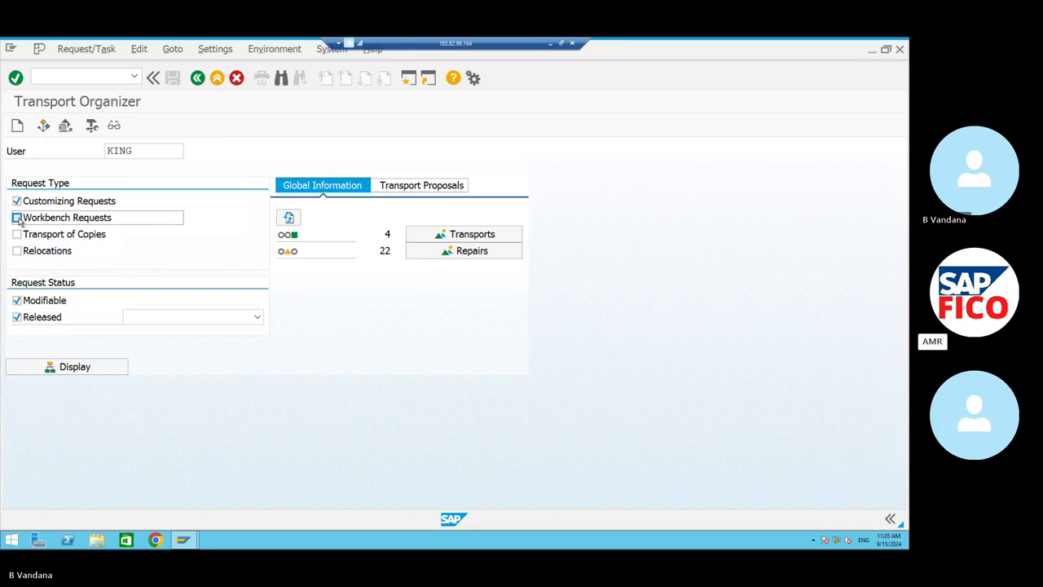
click(17, 318)
click(17, 318)
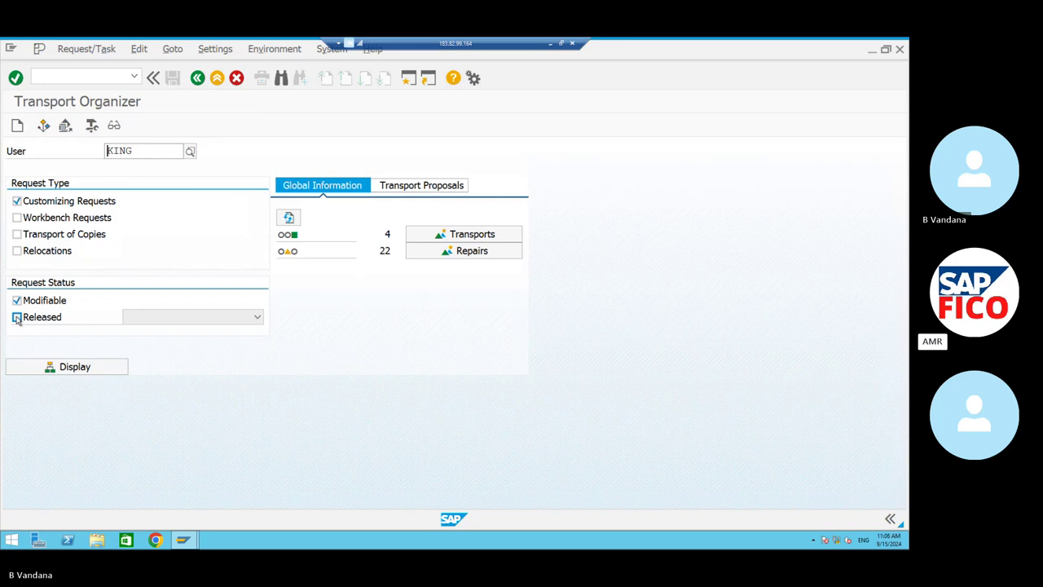
click(50, 368)
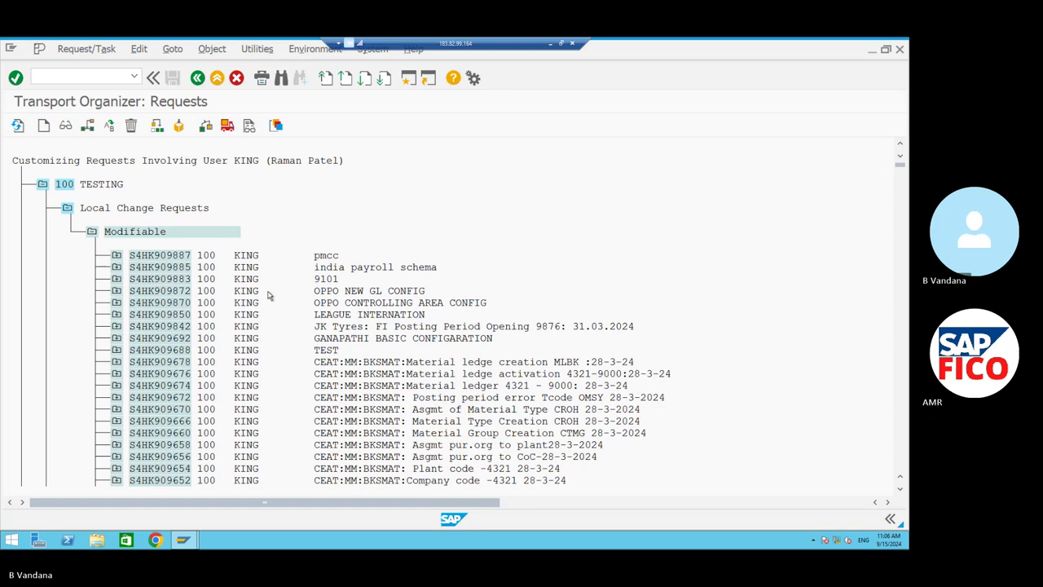
Expand the pmcc request and its customizing task S4HK909888, examine the task's object list, and return to the request list.
click(116, 255)
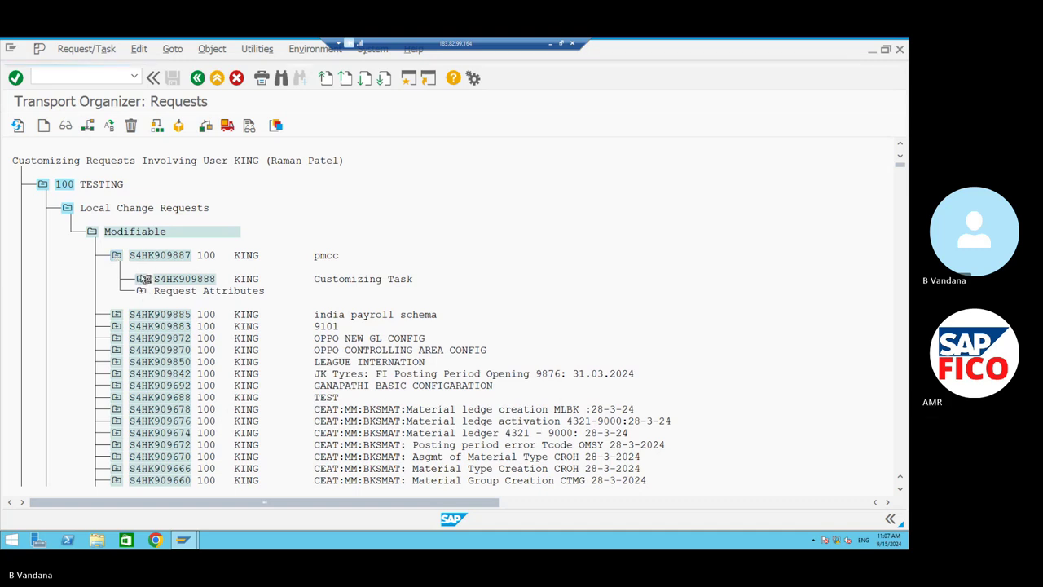
click(143, 278)
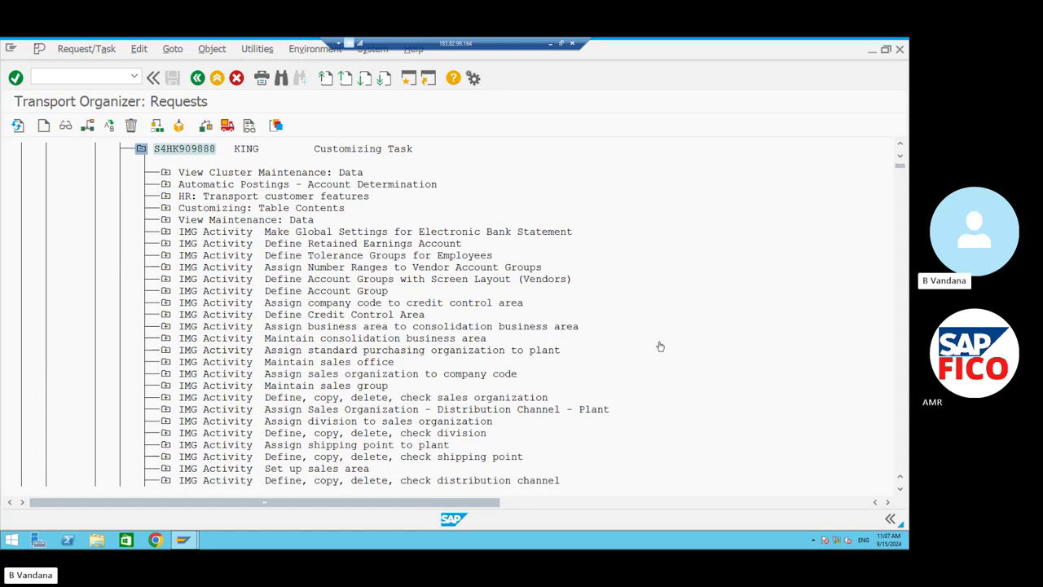
click(902, 147)
click(901, 147)
click(901, 147)
click(901, 147)
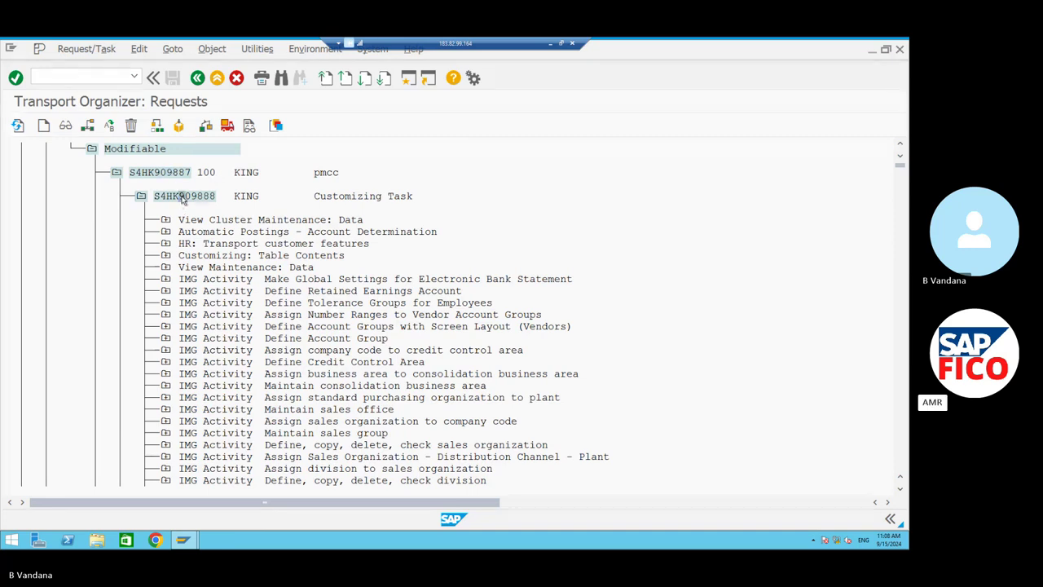
double_click(182, 200)
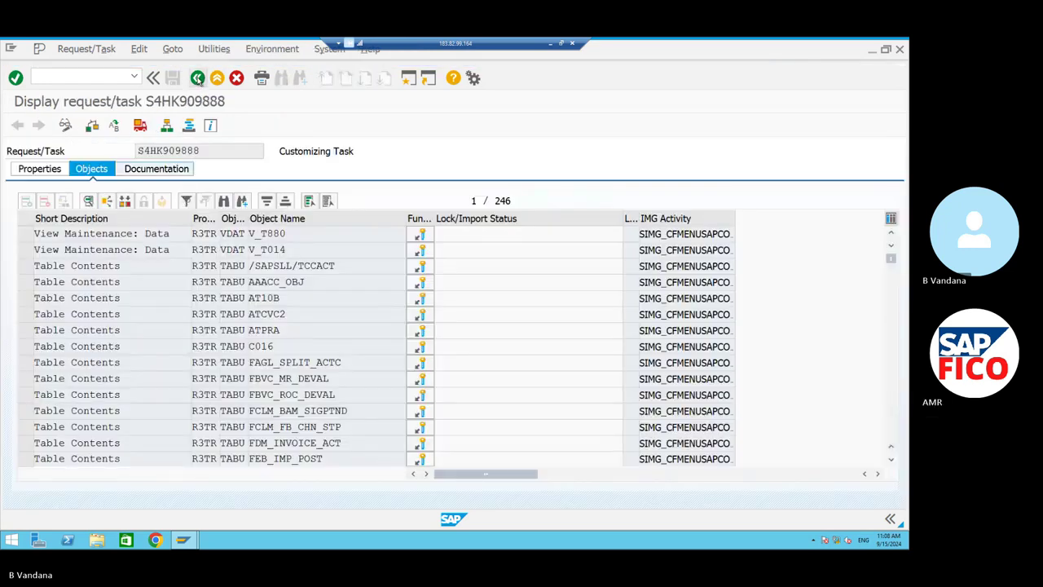
click(198, 78)
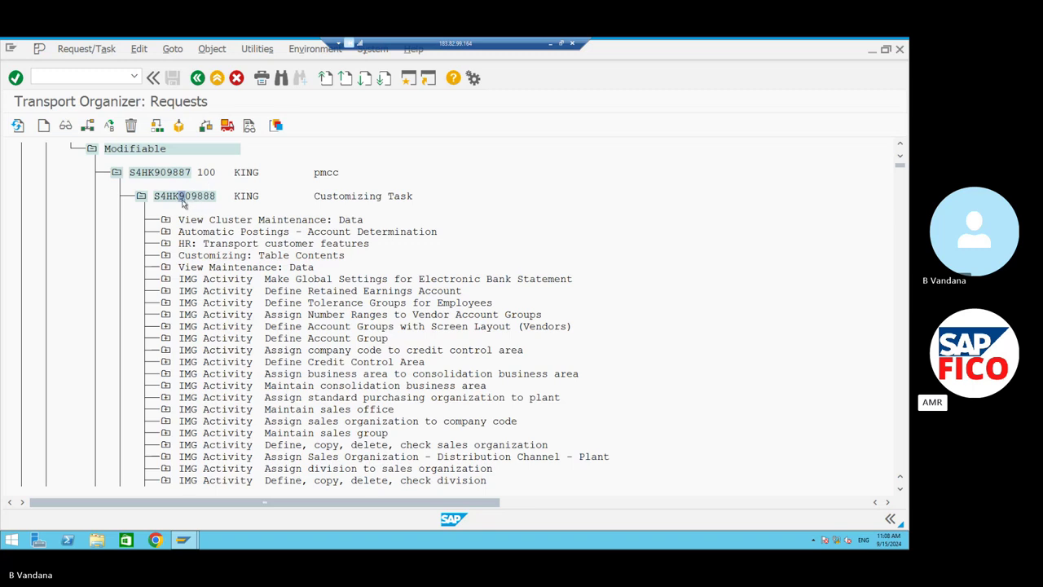
Release customizing task S4HK909888 directly, followed by its parent request S4HK909887 (pmcc).
click(229, 125)
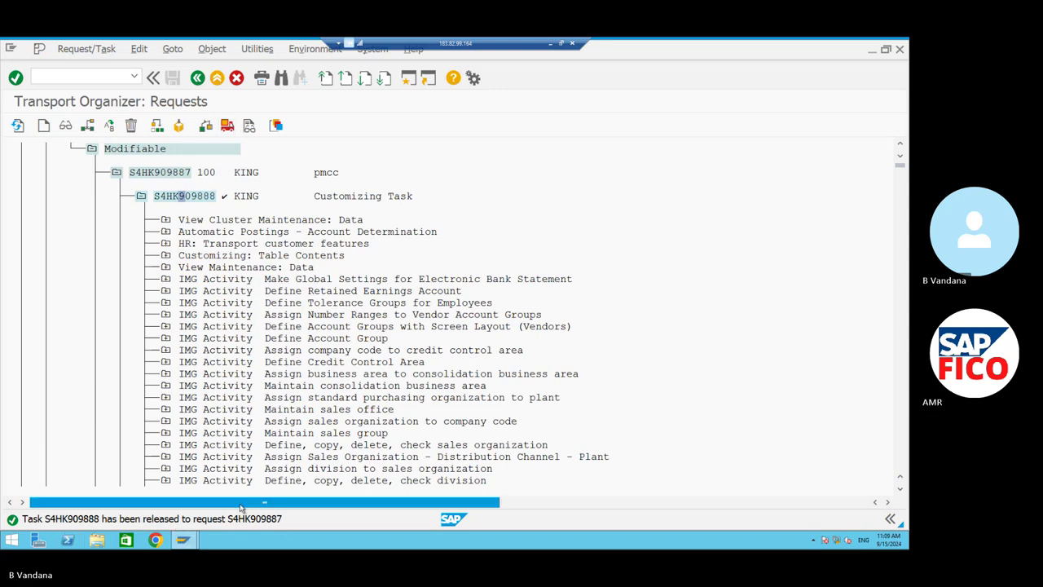
mouse_move(183, 539)
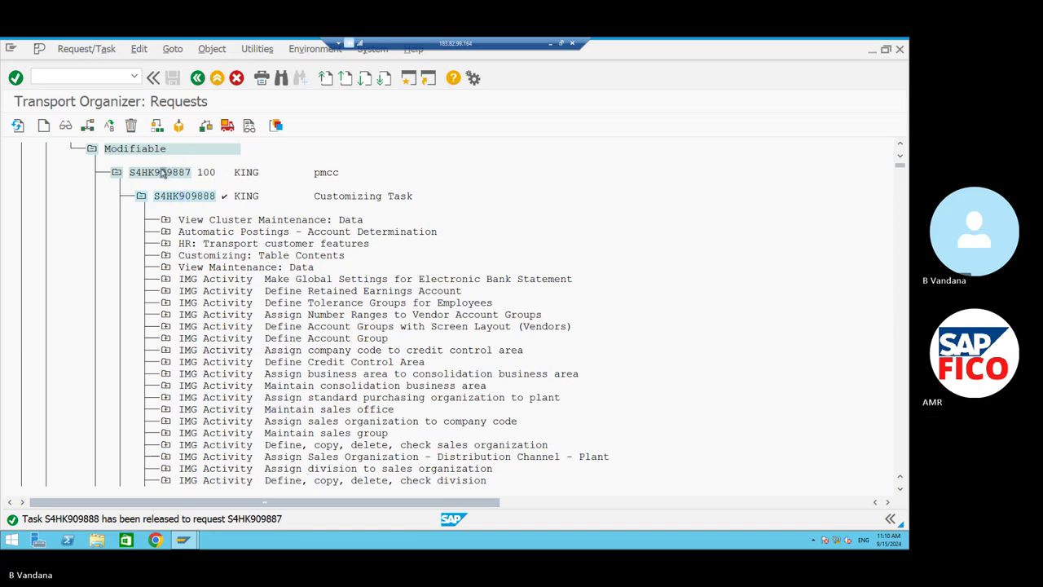
click(225, 127)
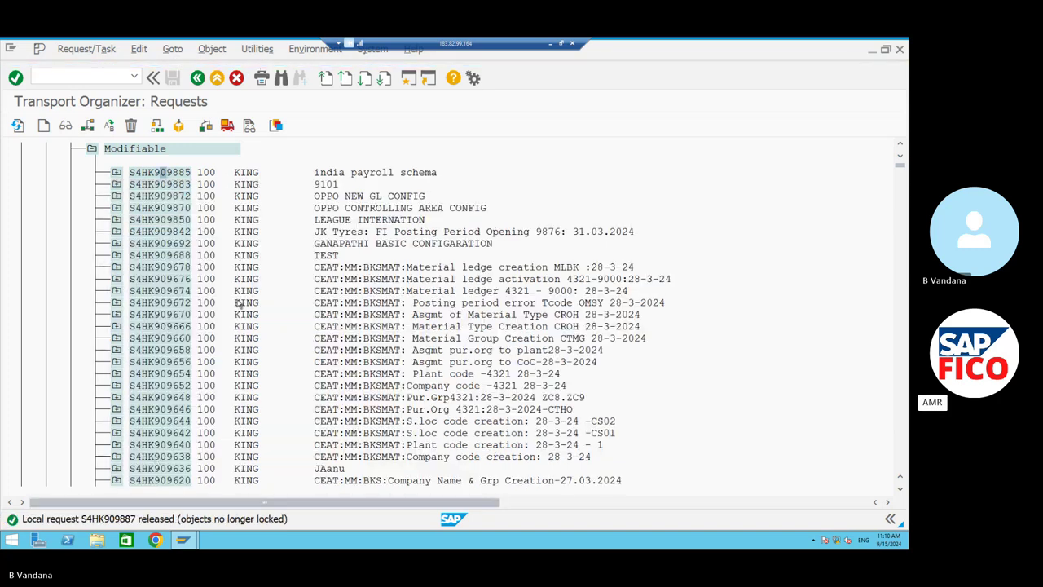
Check the modifiable list for the pmcc request, and display only the released customizing requests.
click(901, 145)
click(901, 145)
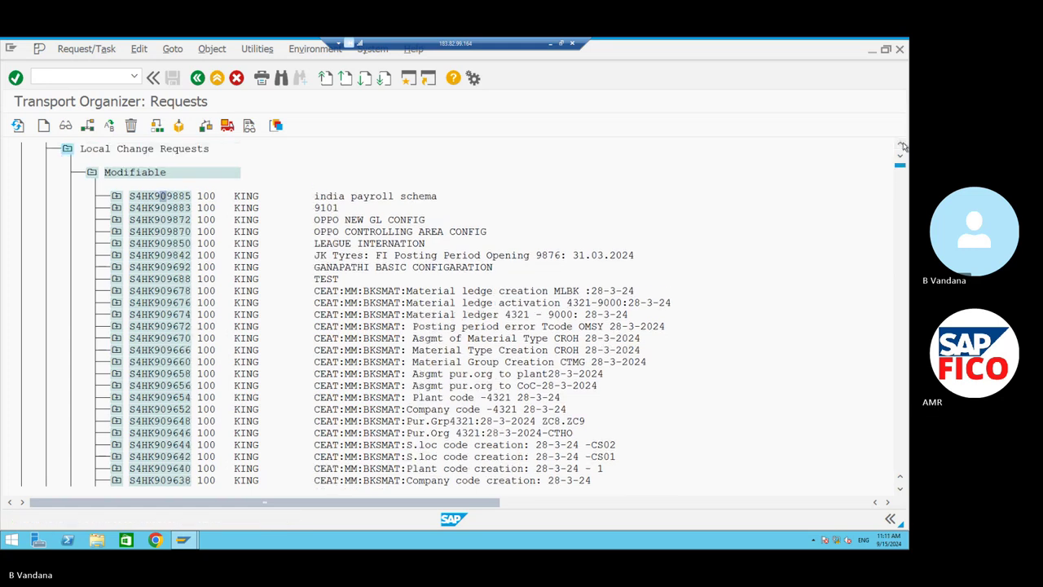
click(902, 145)
click(901, 145)
click(902, 145)
click(901, 145)
click(901, 145)
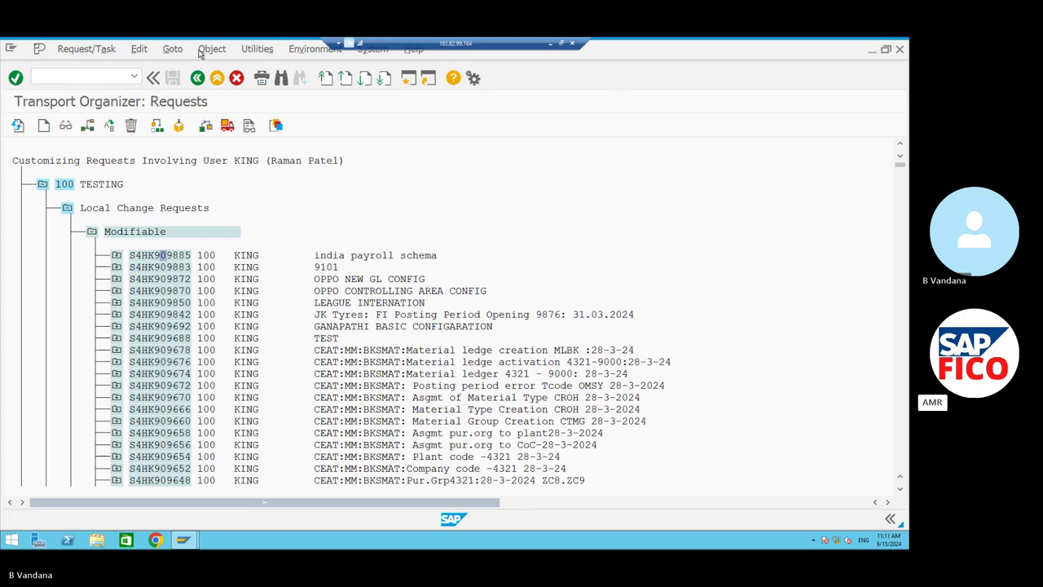
click(197, 77)
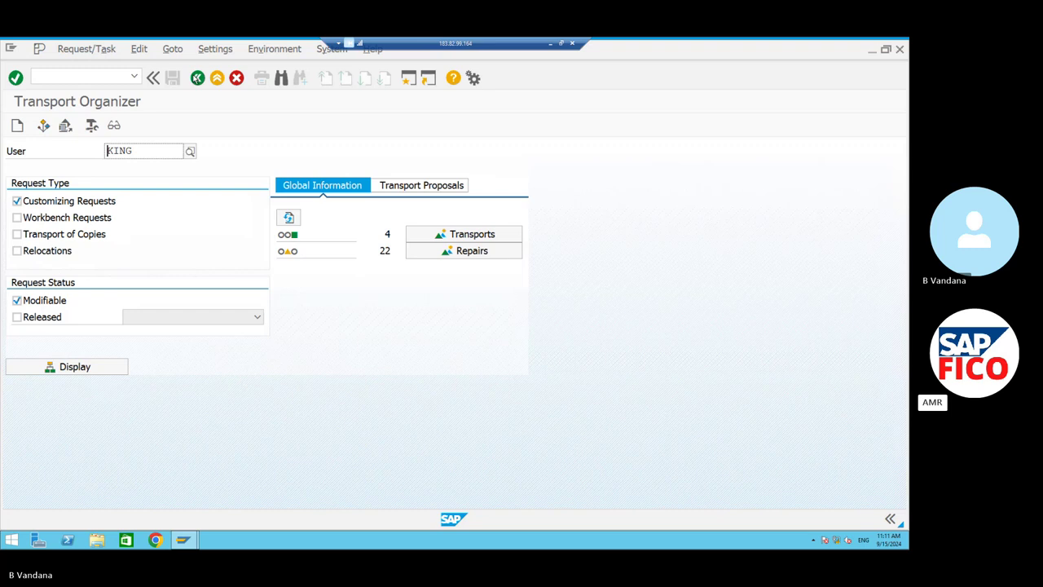
click(16, 317)
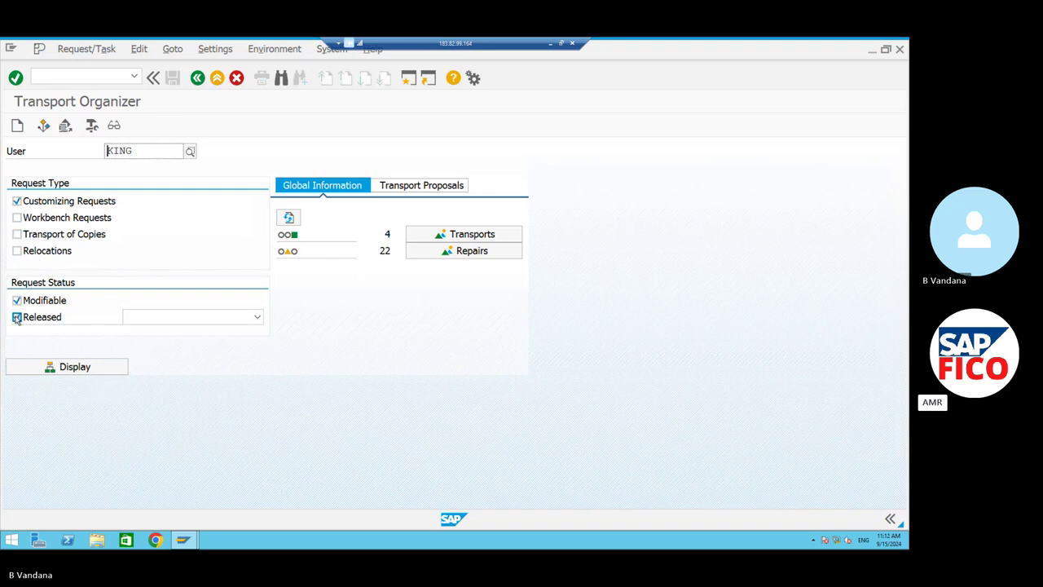
click(17, 301)
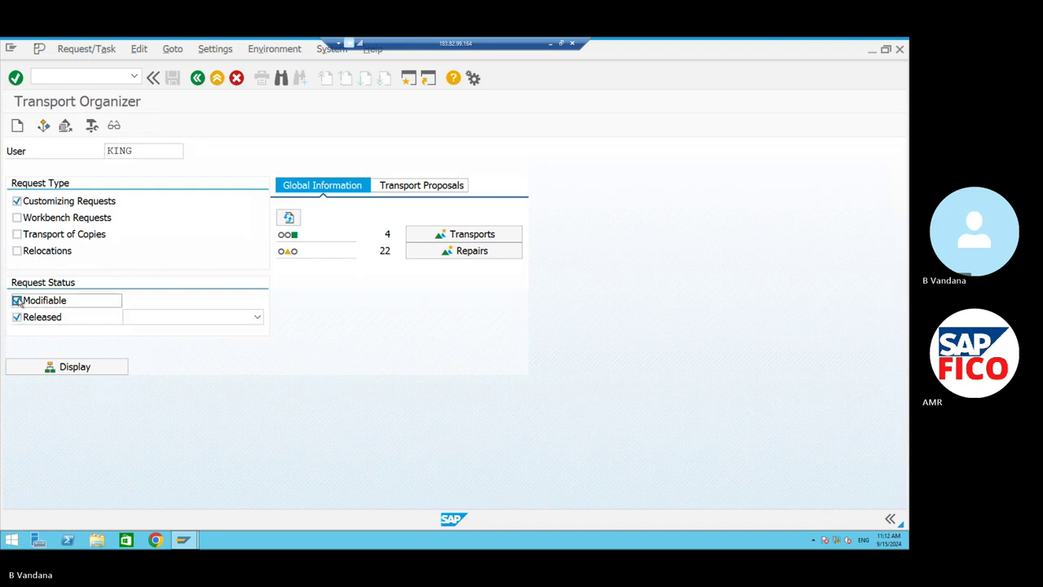
click(17, 301)
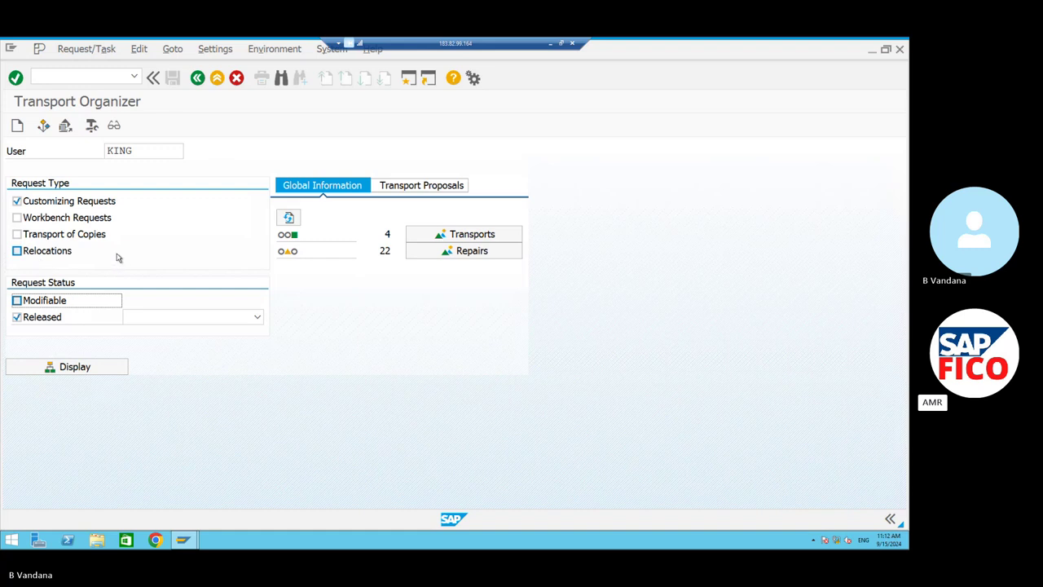
click(80, 367)
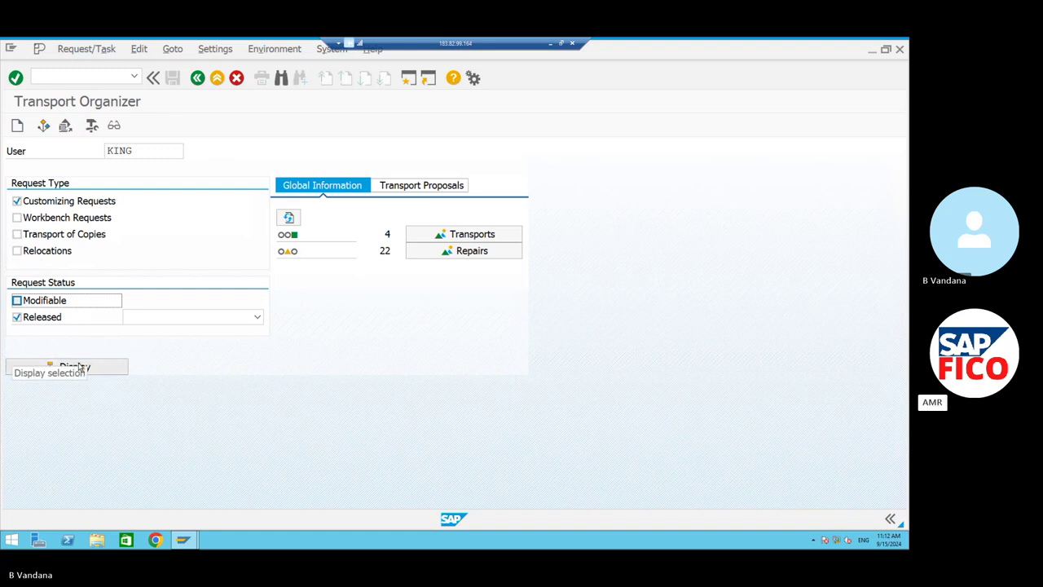
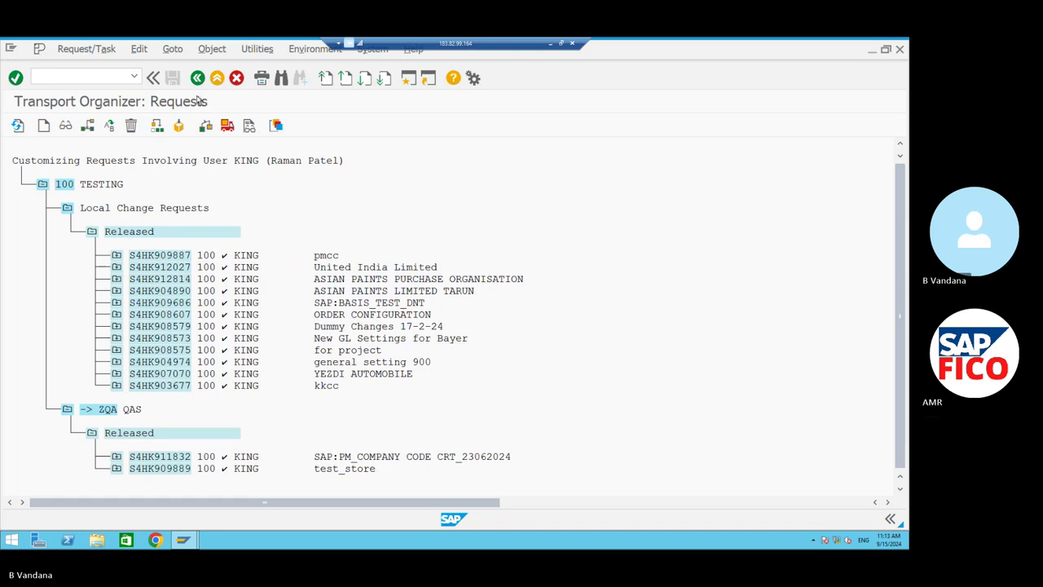
Set the request status selection back to Modifiable only and display the customizing requests again.
click(197, 79)
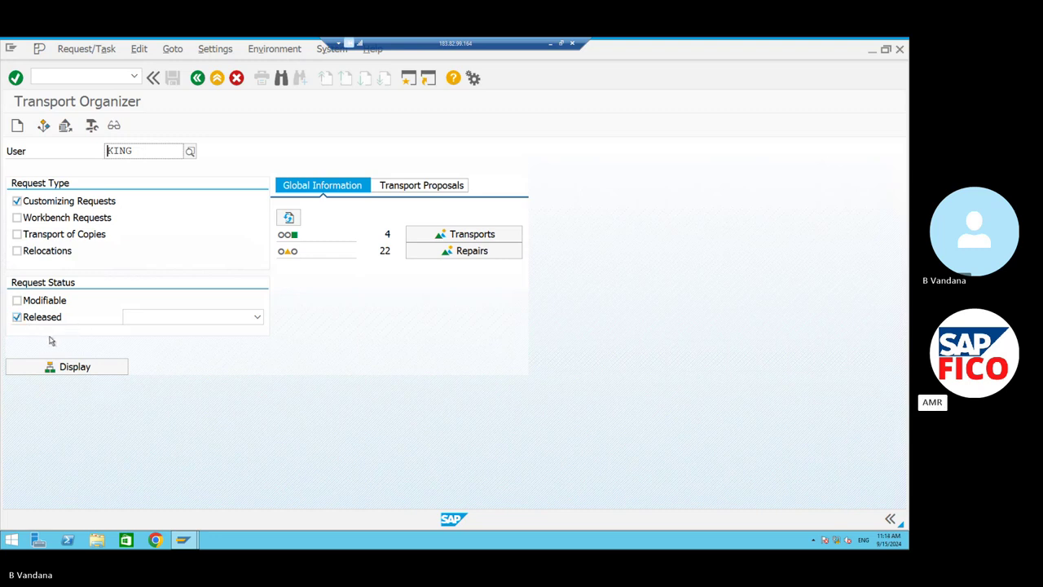
click(17, 300)
click(16, 316)
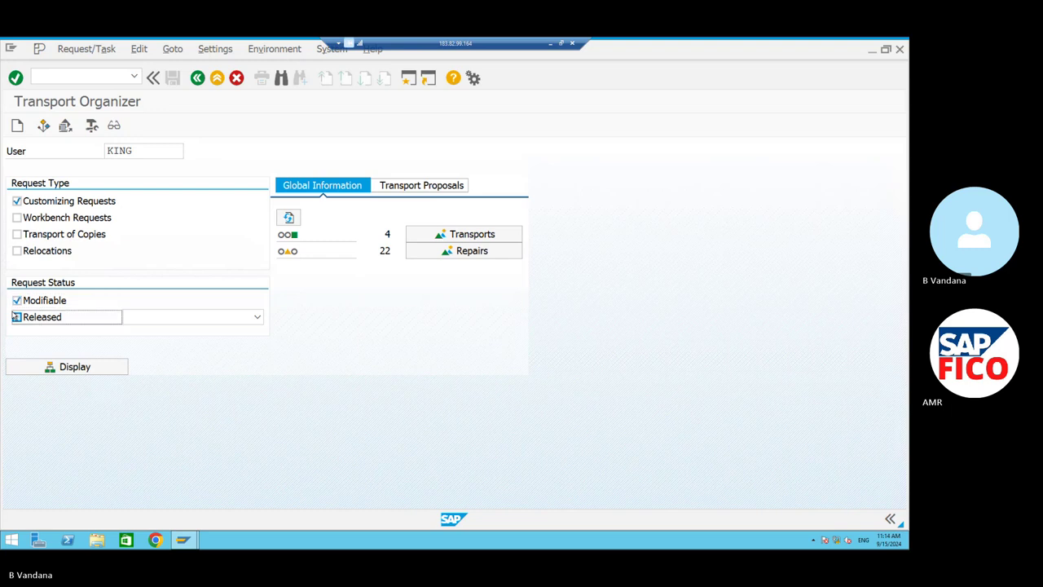
click(36, 371)
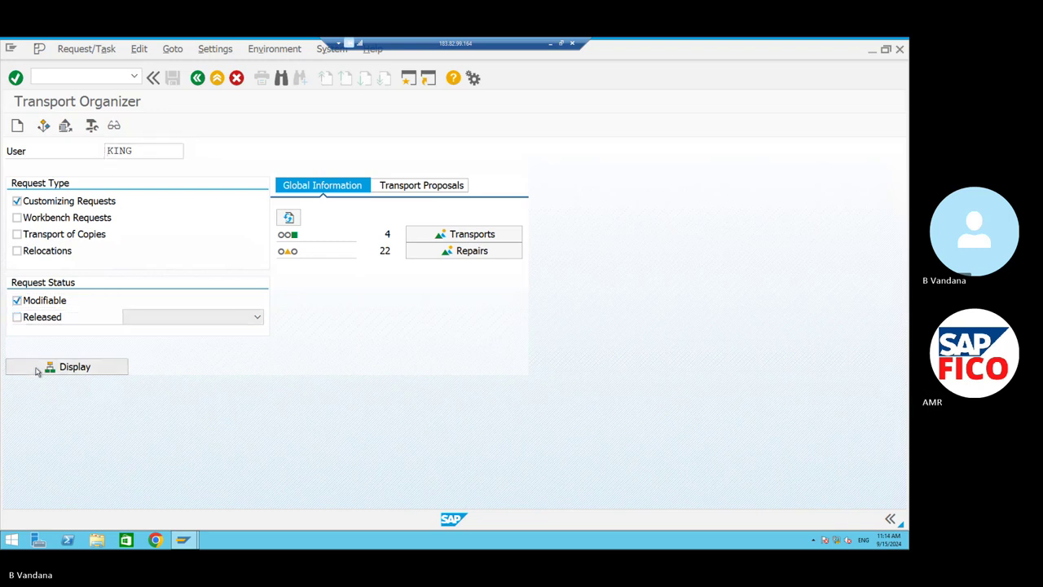
click(35, 371)
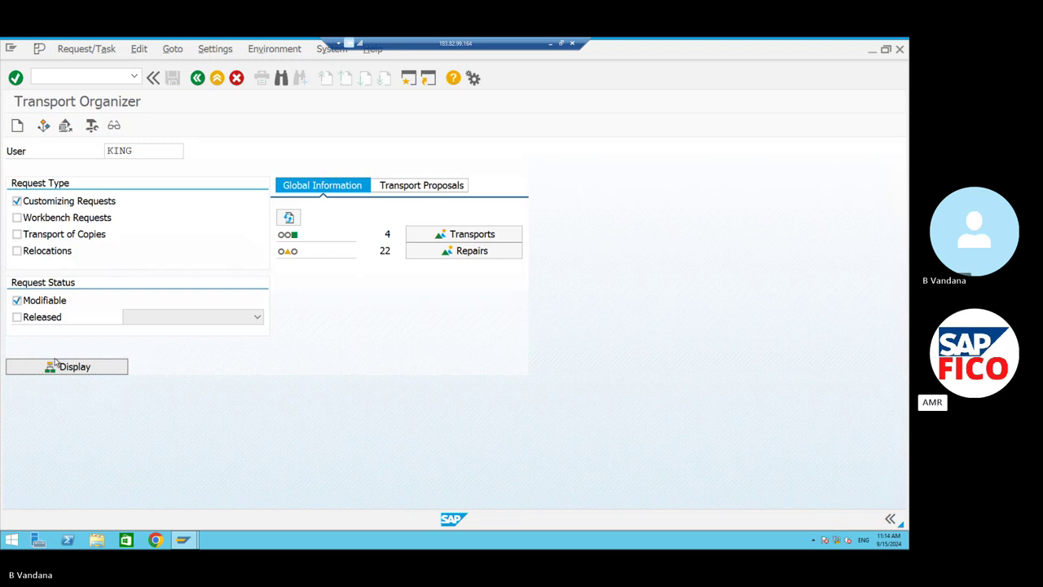
click(56, 366)
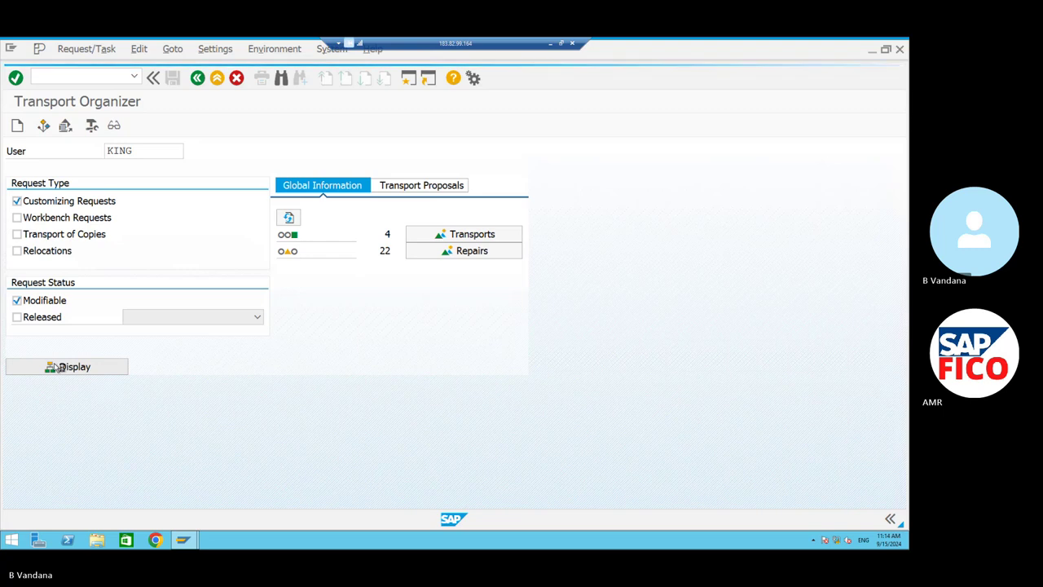
click(56, 367)
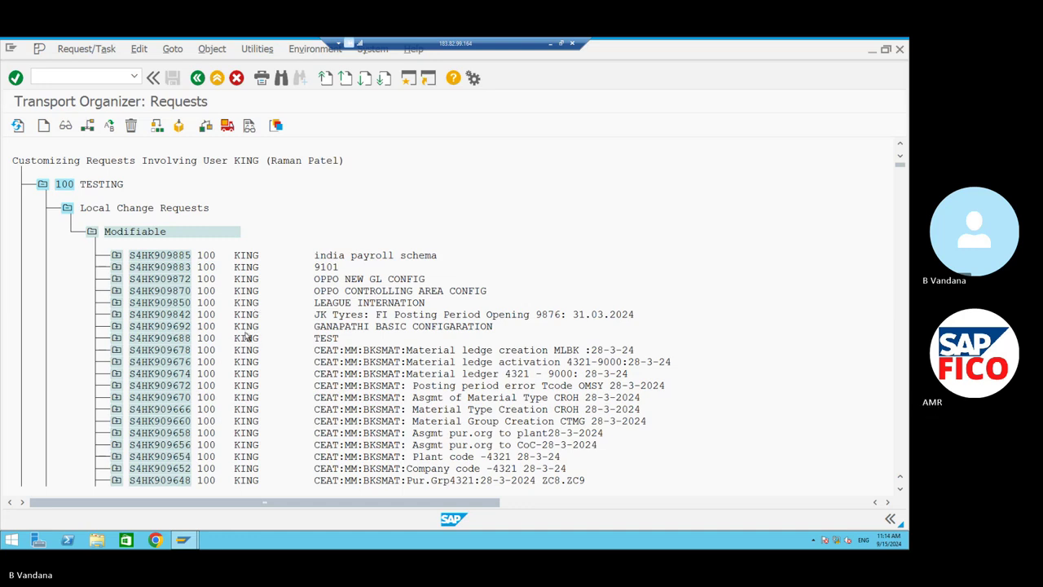
click(197, 77)
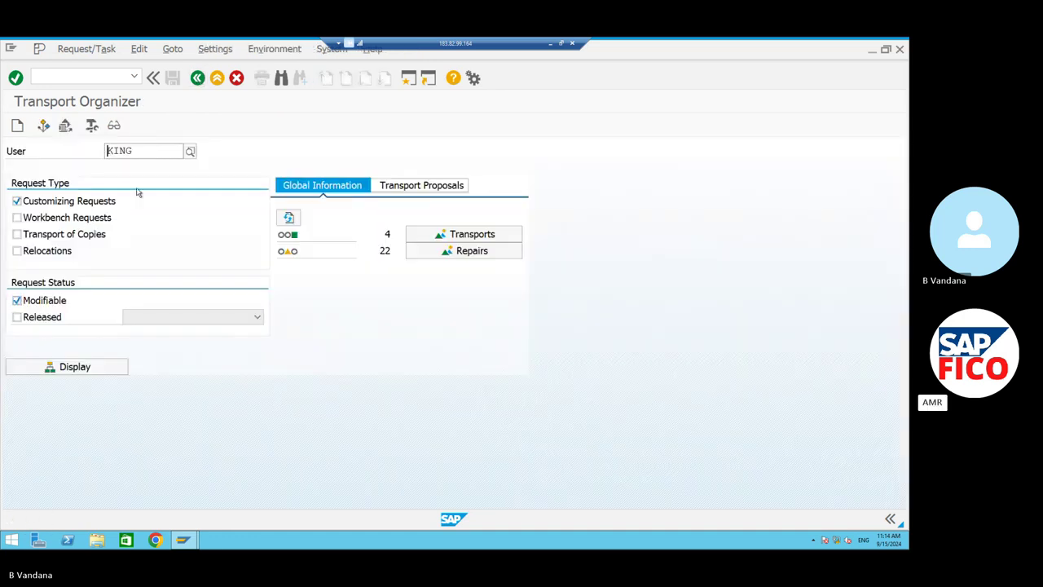
click(92, 367)
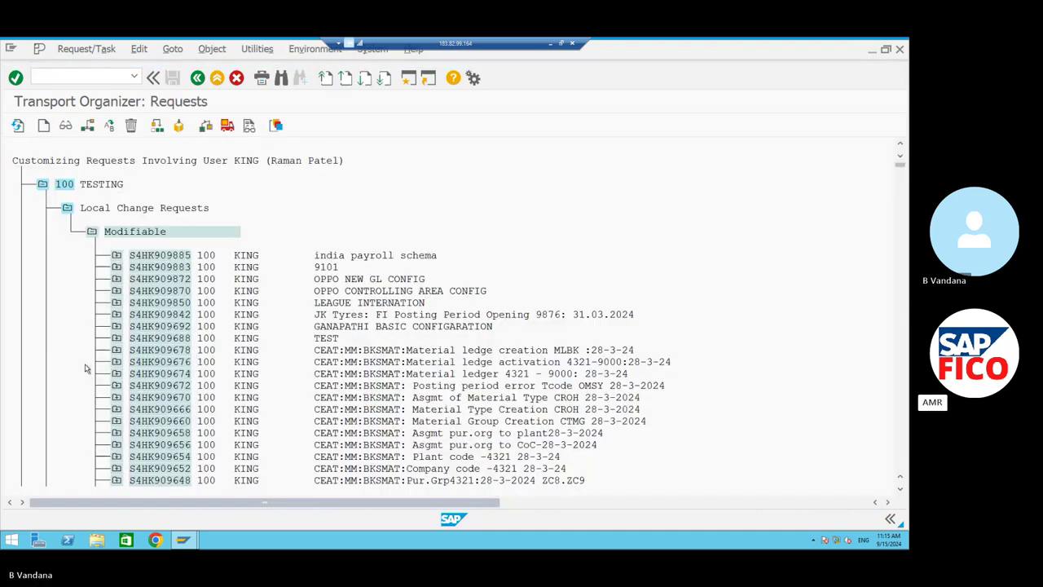
Try to release the india payroll schema request S4HK909885 directly without releasing its task first.
click(118, 255)
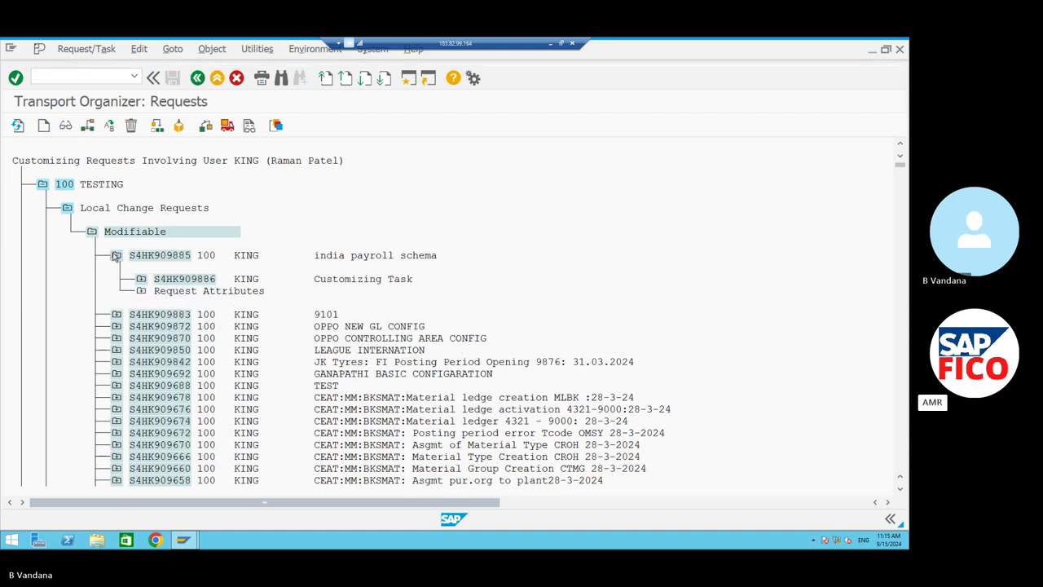
click(117, 255)
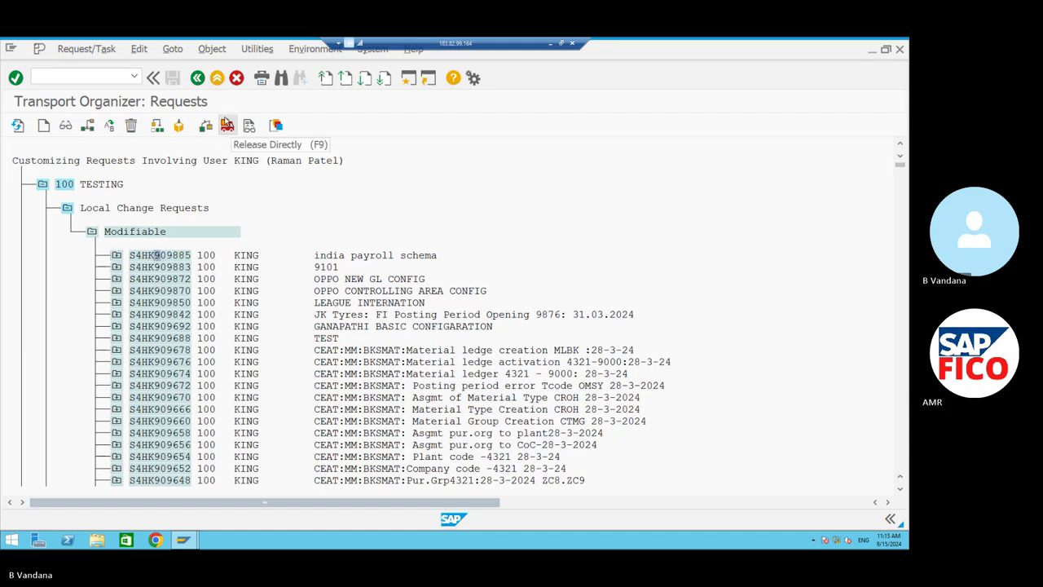
click(228, 125)
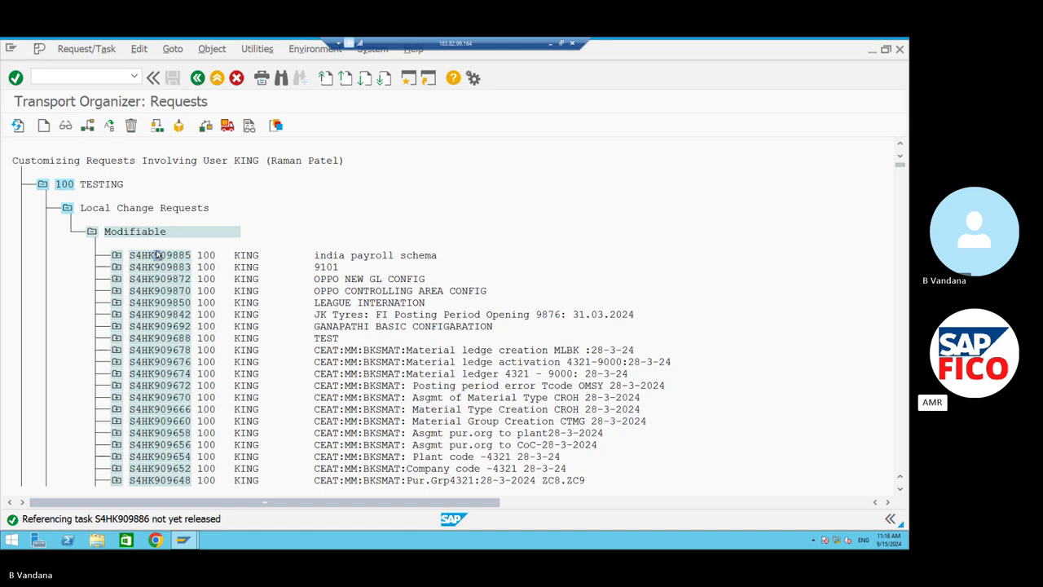
Release customizing task S4HK909886 under the india payroll schema request, followed by its parent request S4HK909885.
click(116, 255)
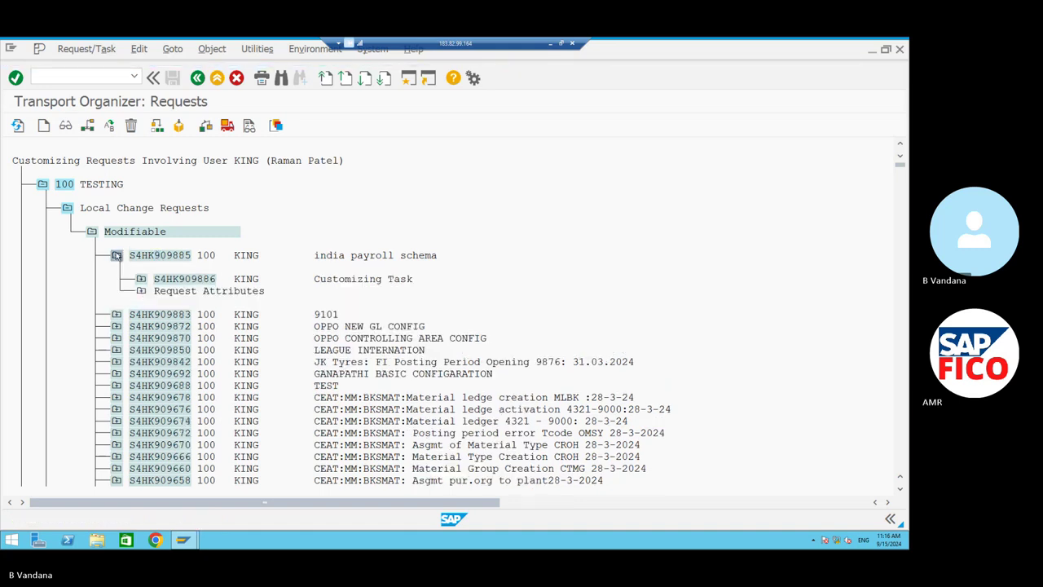
click(189, 280)
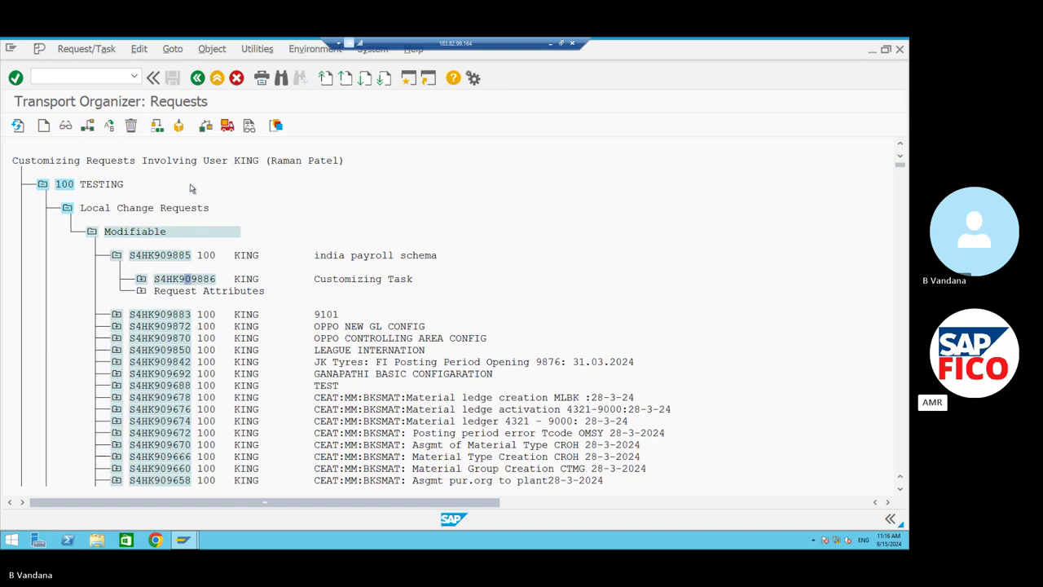
click(228, 127)
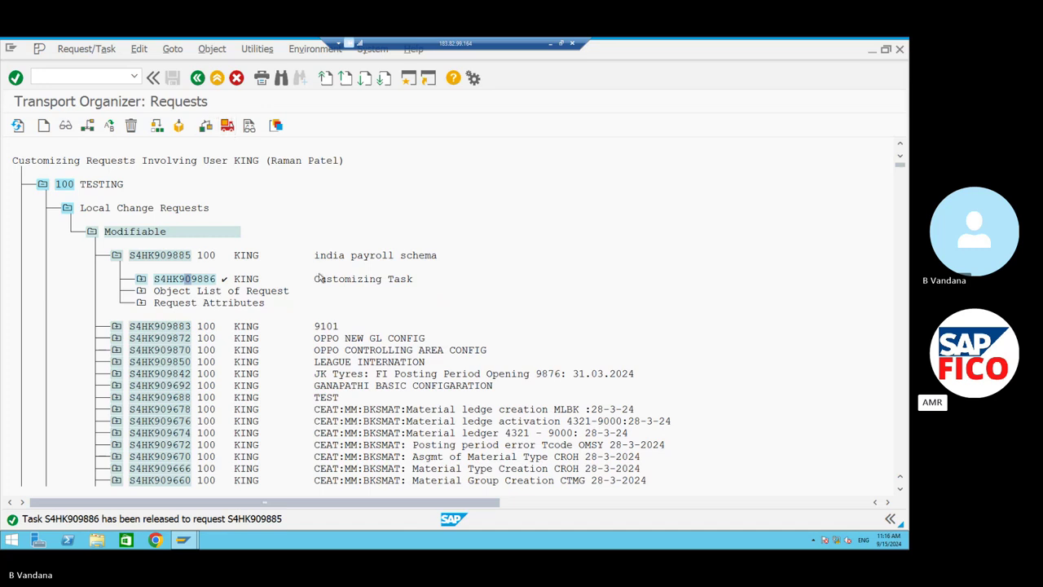
click(168, 255)
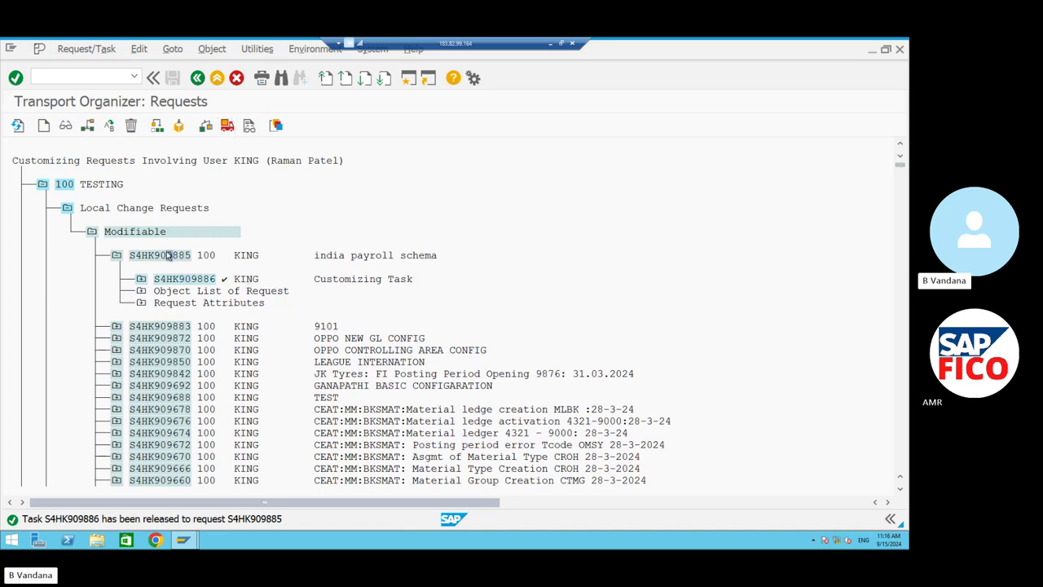
click(229, 127)
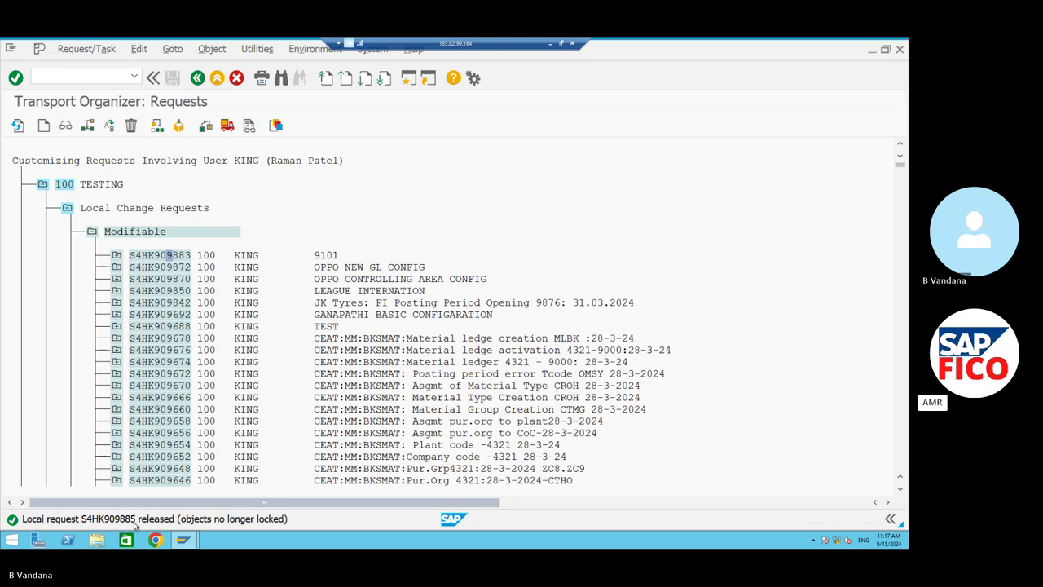
Return to the request selection, limit the request status to Released, and display the released customizing requests.
click(197, 78)
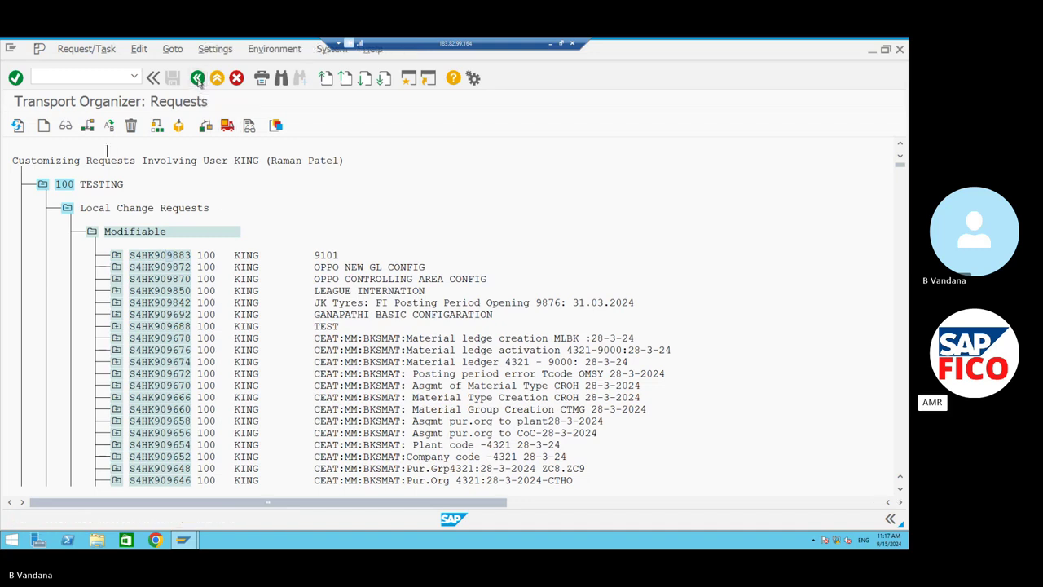
click(197, 78)
click(16, 301)
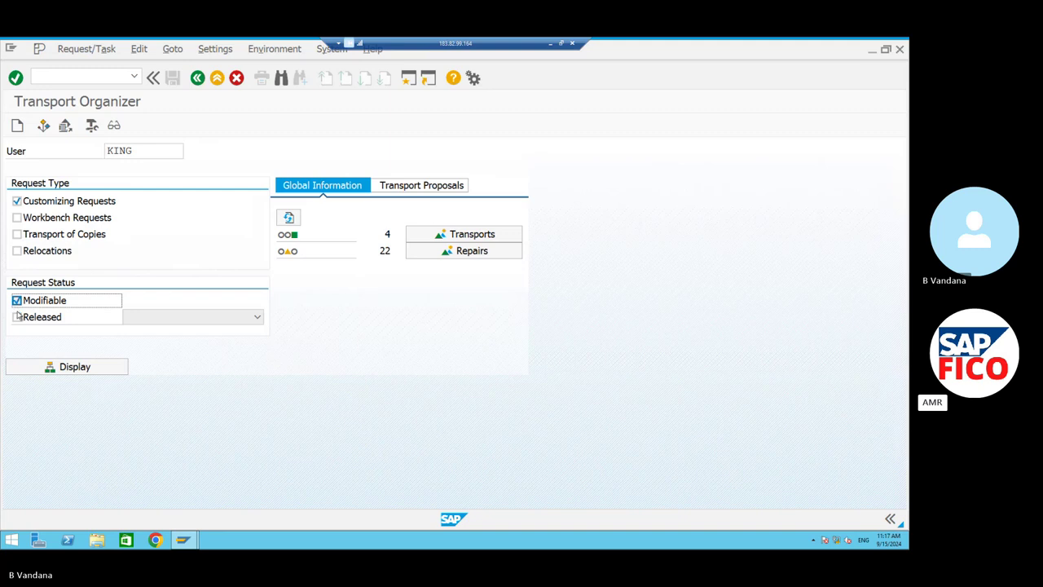
click(17, 317)
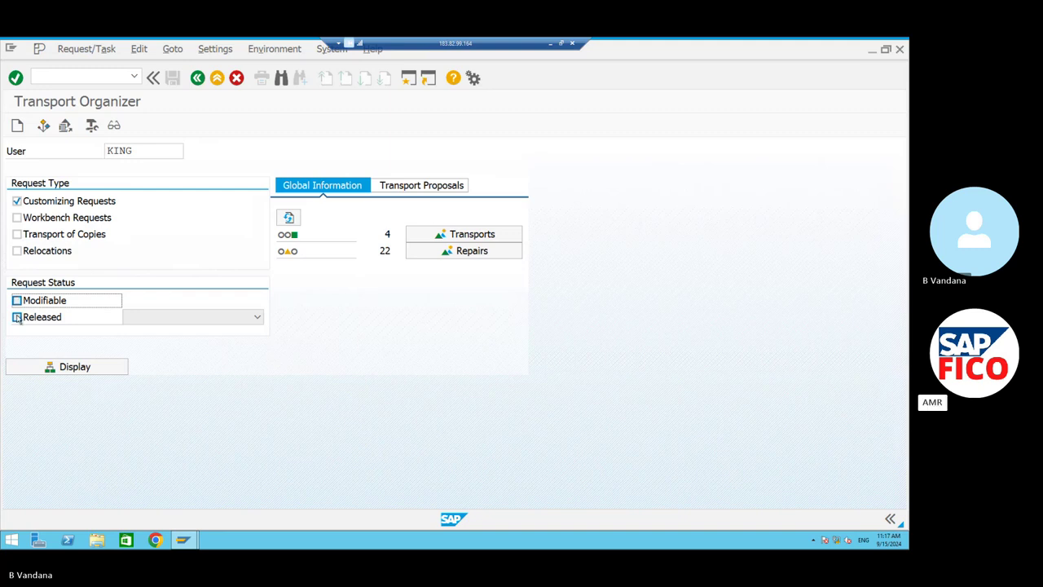
click(69, 365)
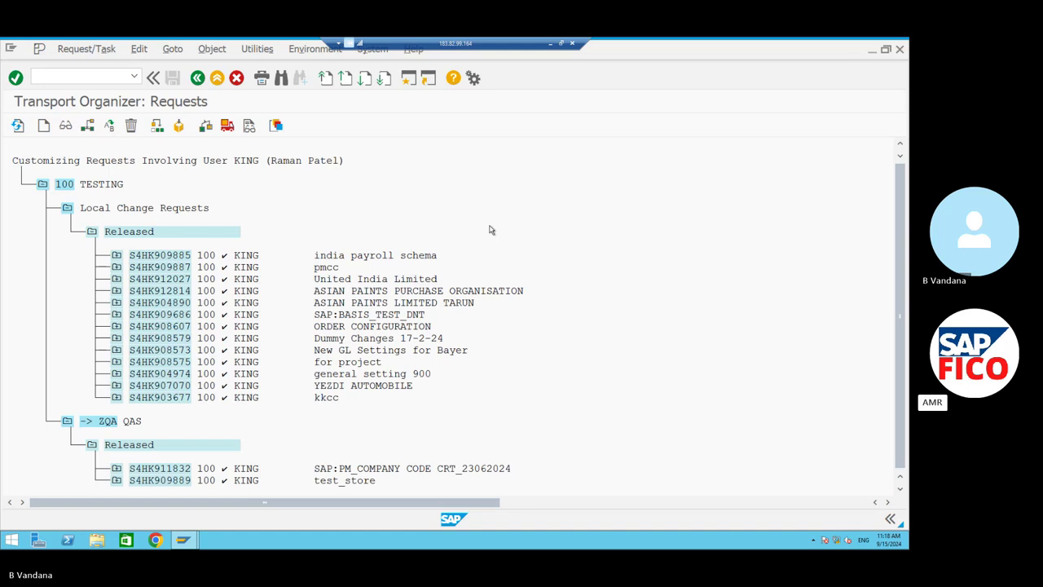
Restore the request status selection to Modifiable only and display the modifiable customizing requests.
click(197, 78)
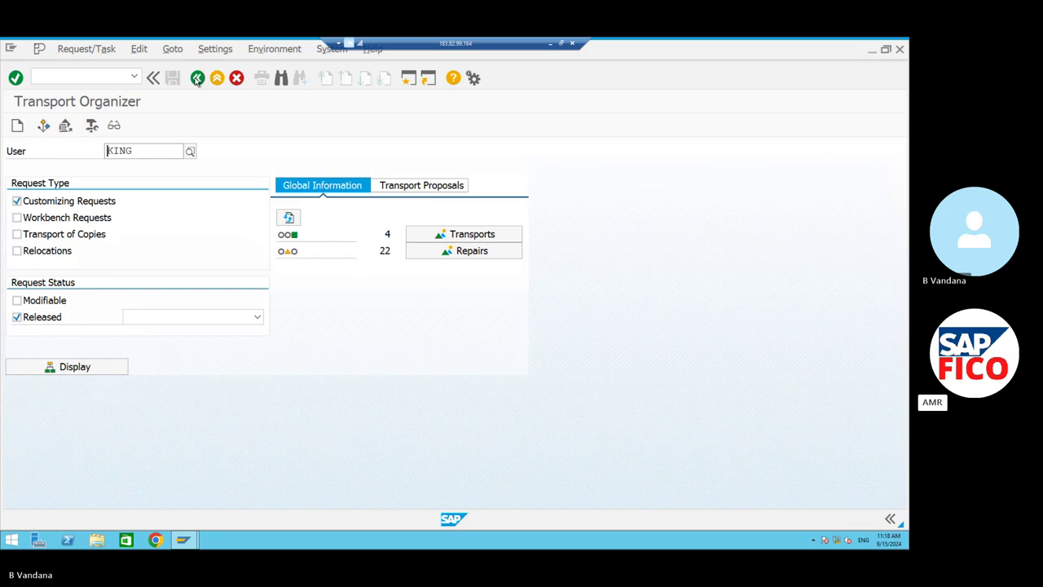
click(16, 300)
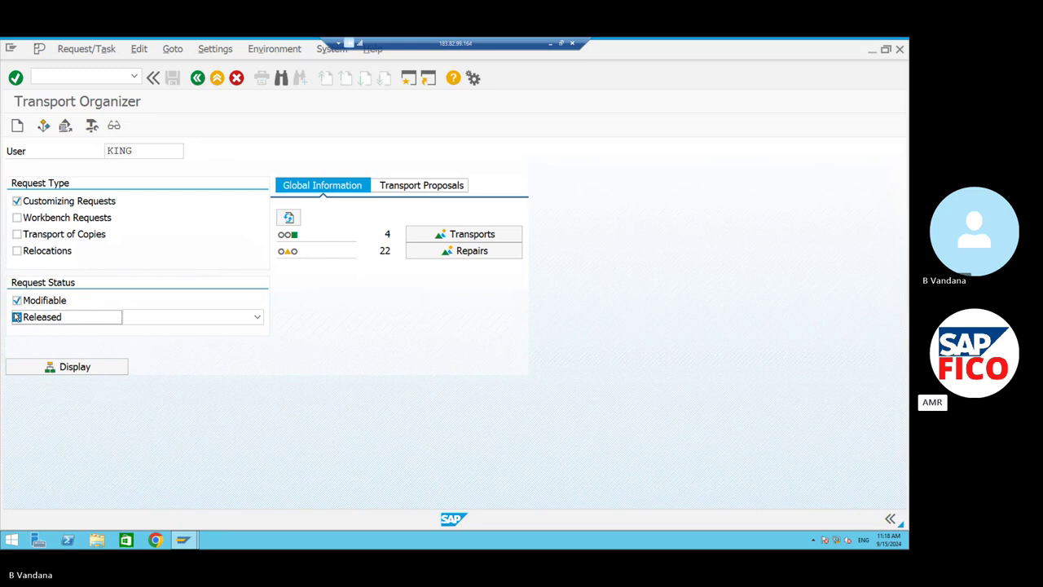
click(60, 367)
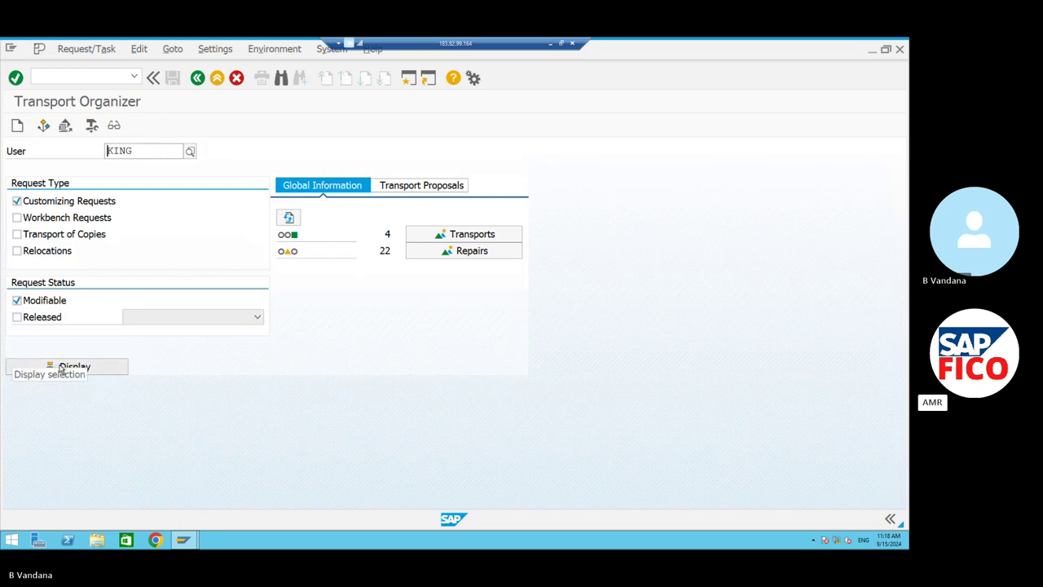
click(61, 367)
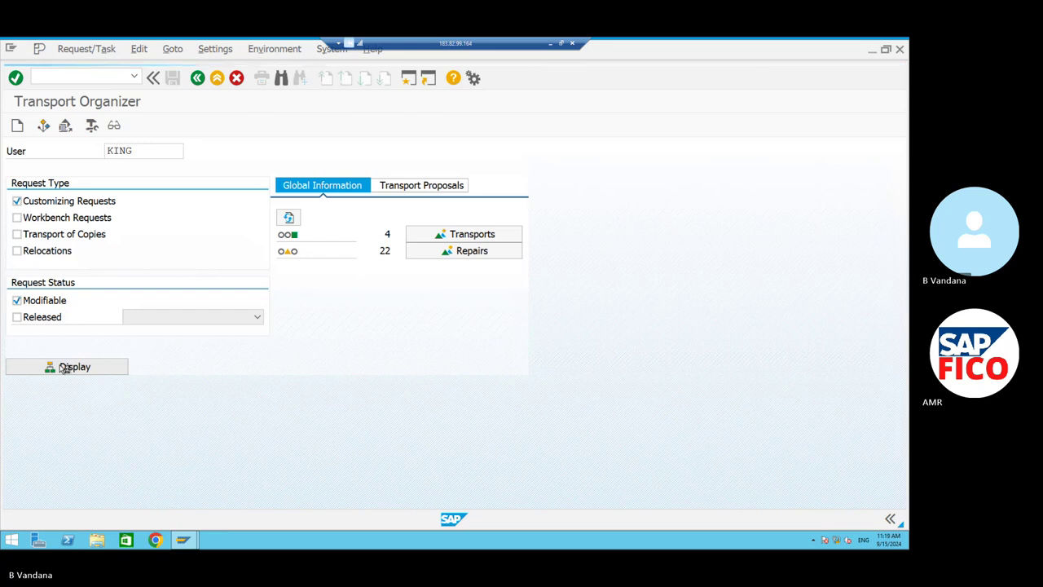
click(61, 367)
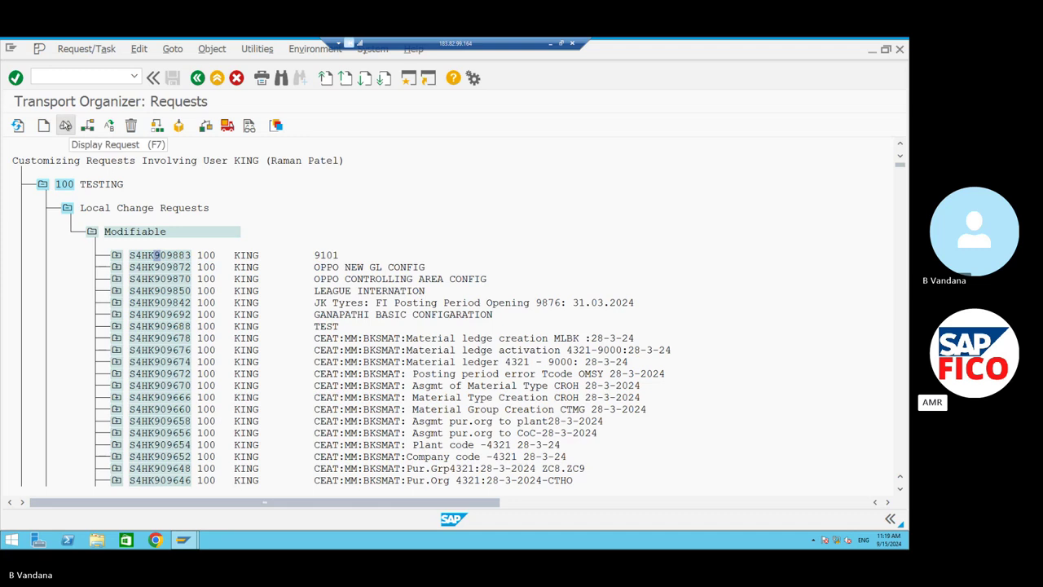
click(65, 124)
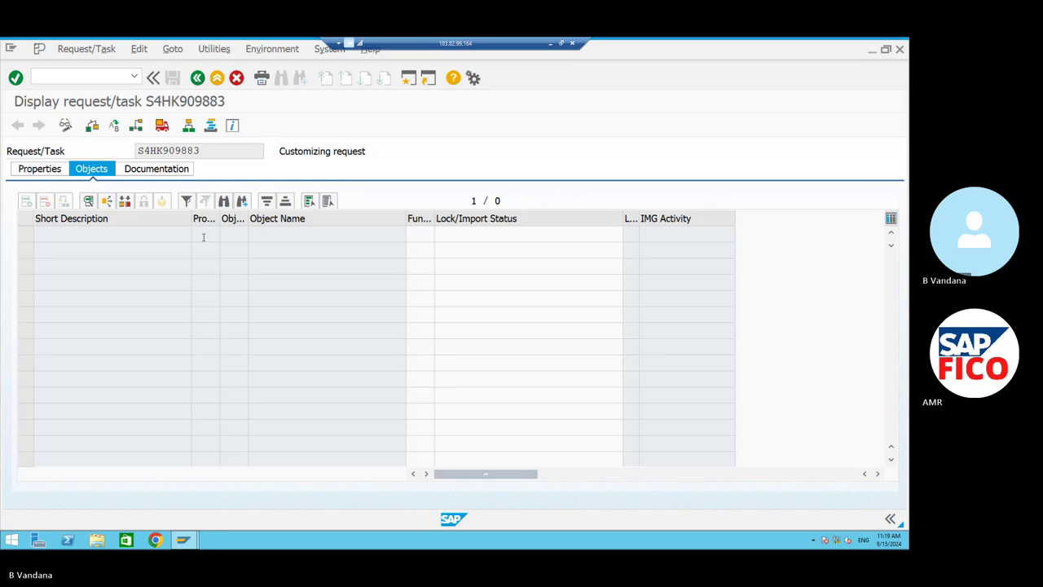
click(203, 237)
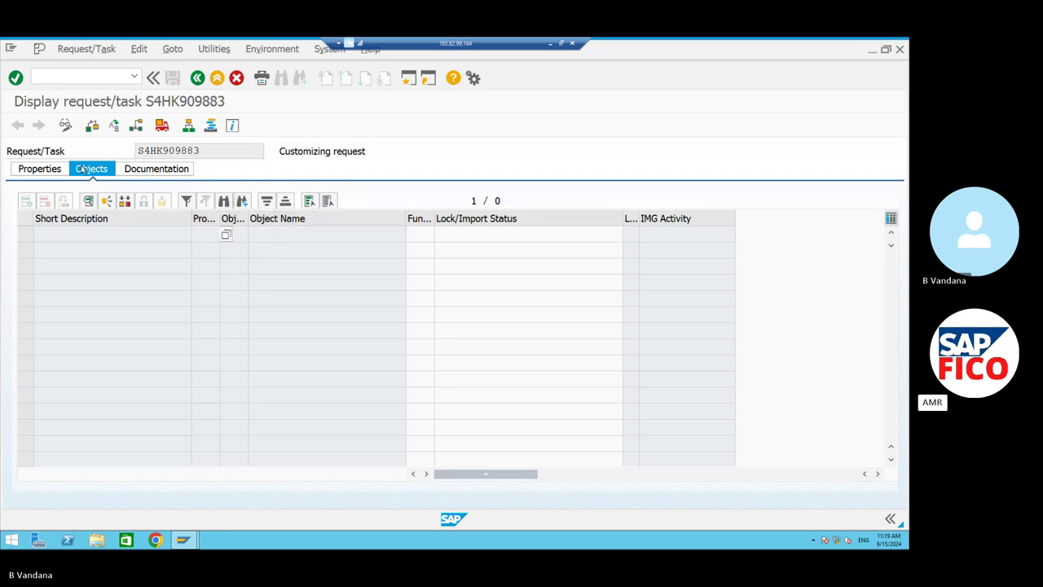
click(38, 169)
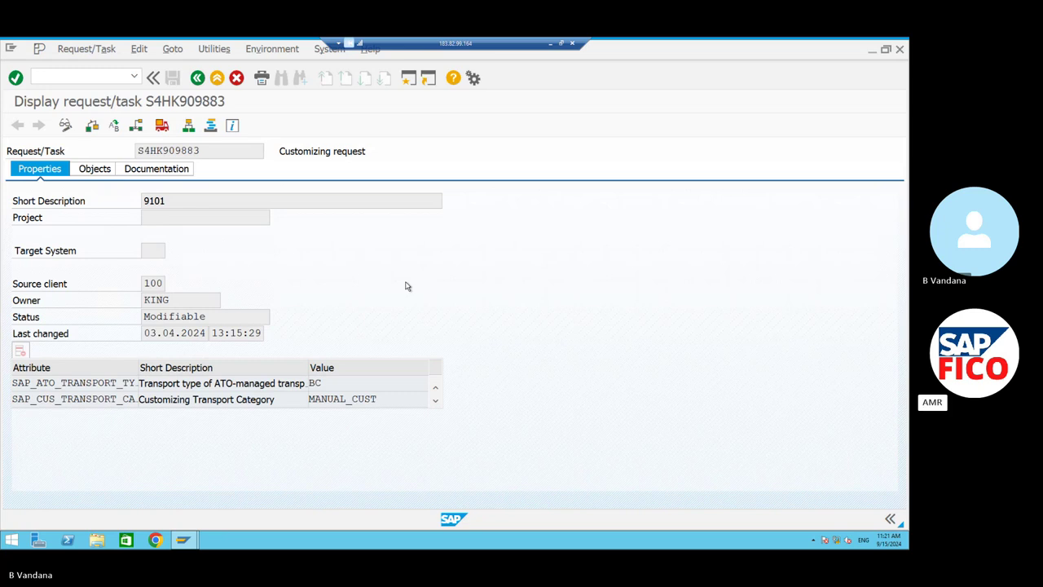
Minimize the remote SAP session, switch to TR MANAGEMENT.docx in WPS Office, and return to the document's beginning.
click(550, 43)
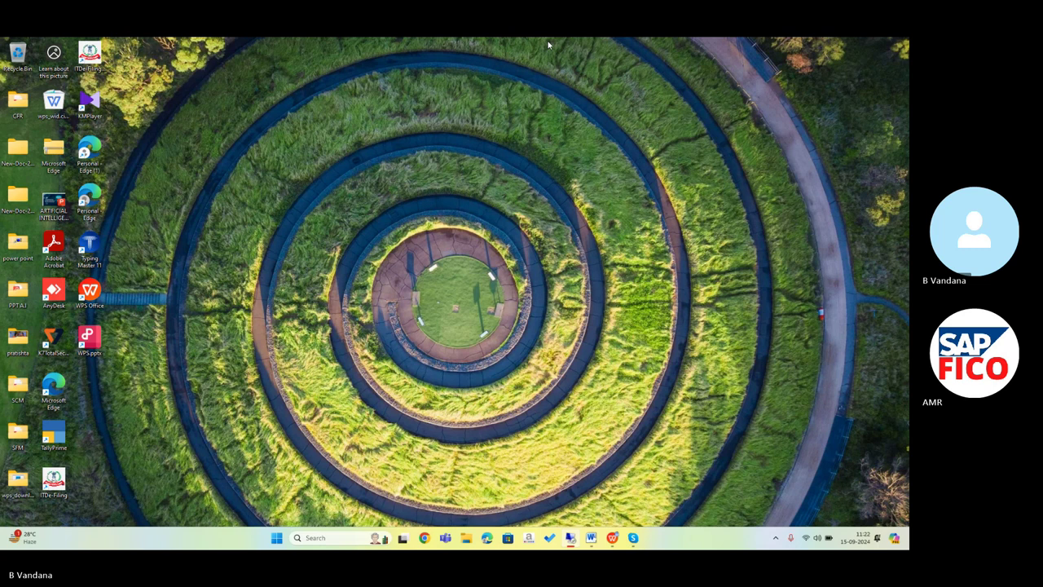
click(613, 538)
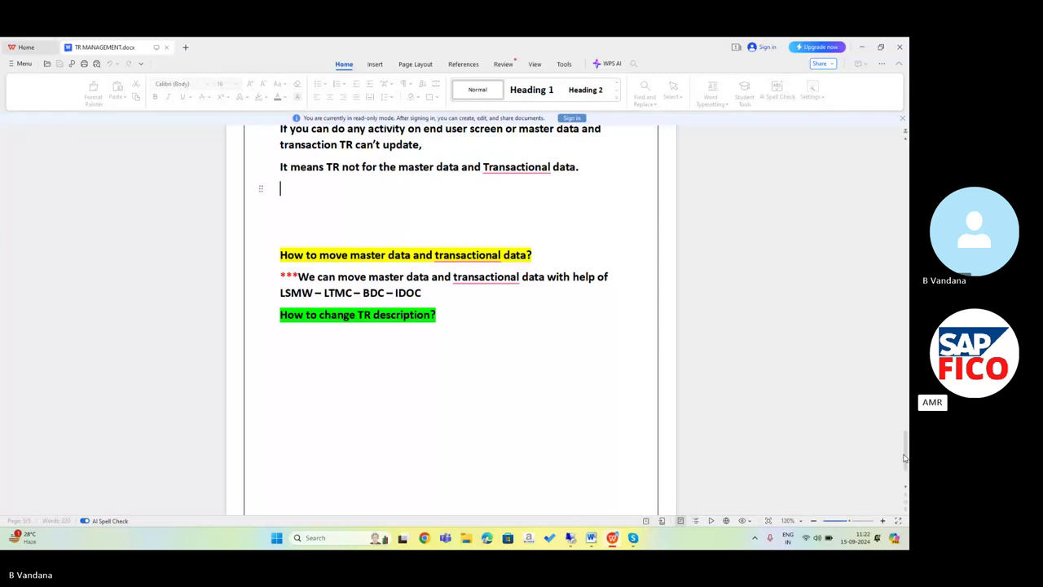
drag(904, 432, 880, 138)
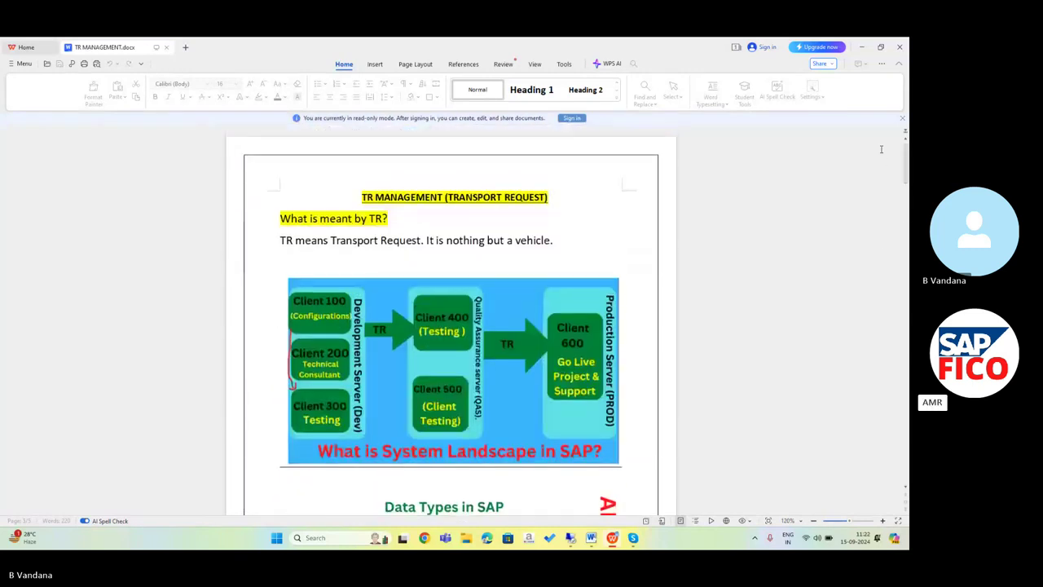